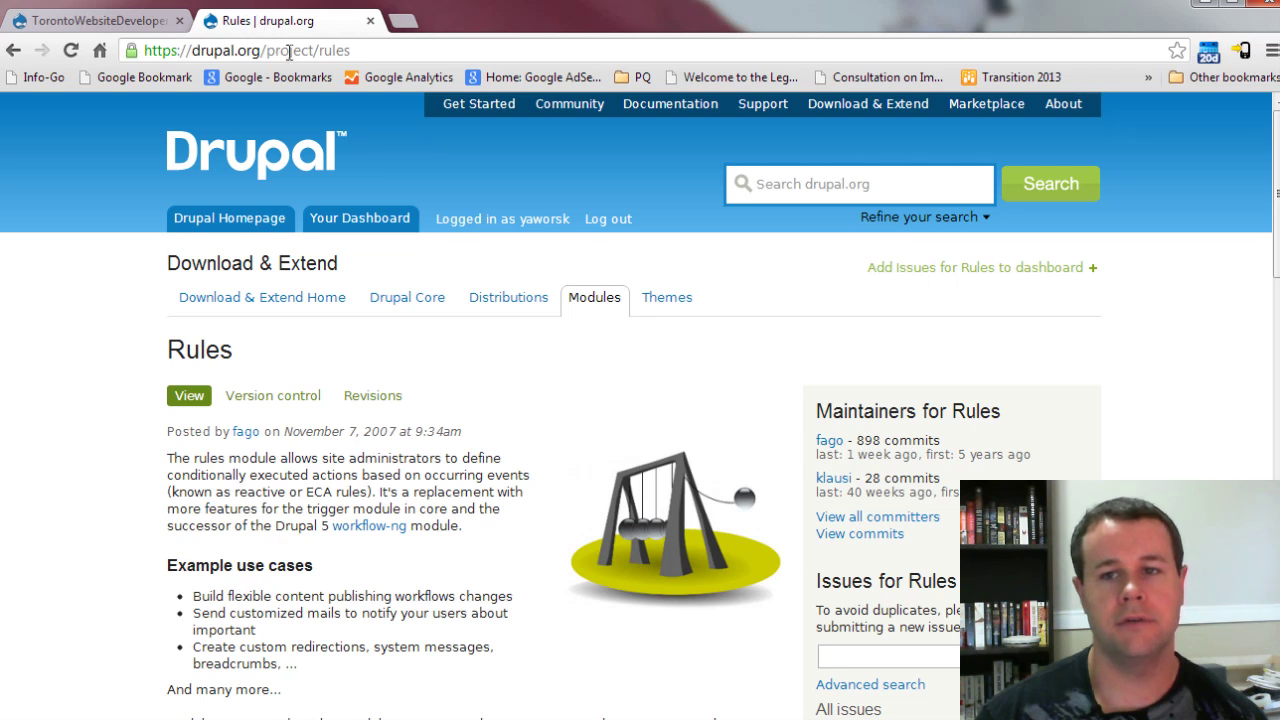
Step: Review the Rules module's project page on drupal.org, including its recommended download releases
click(362, 54)
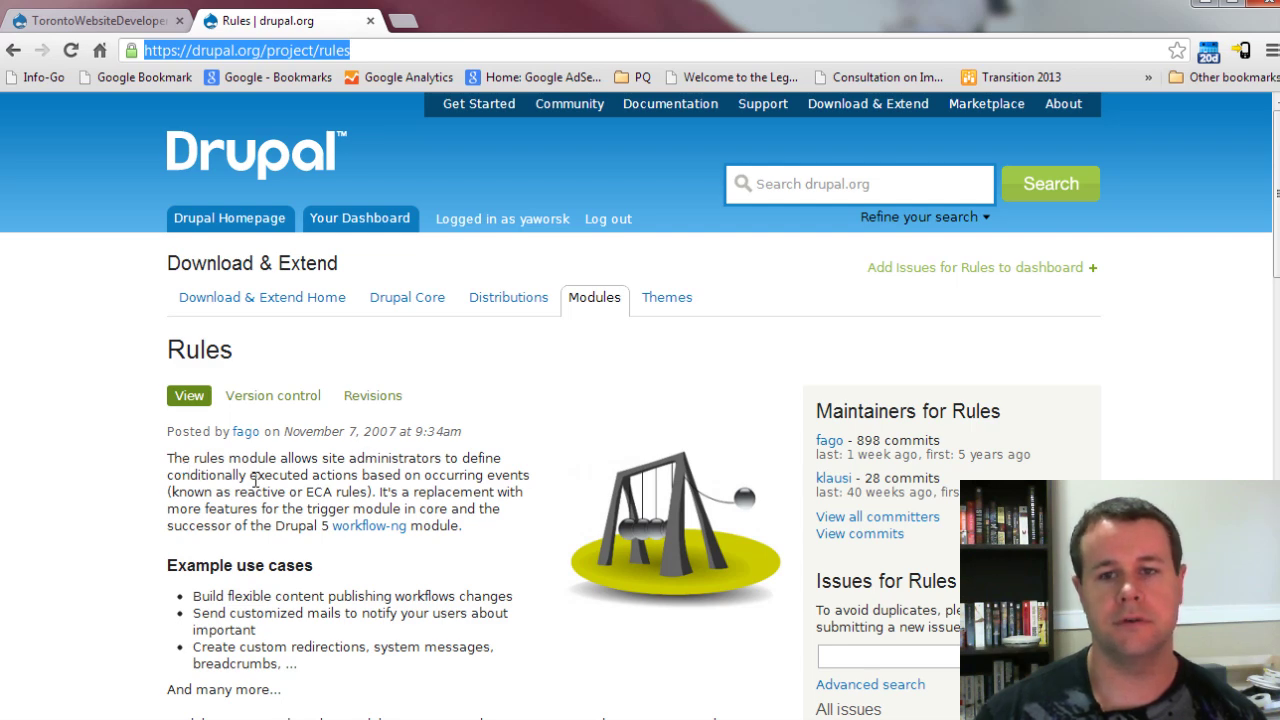
scroll(181, 441, down, 10)
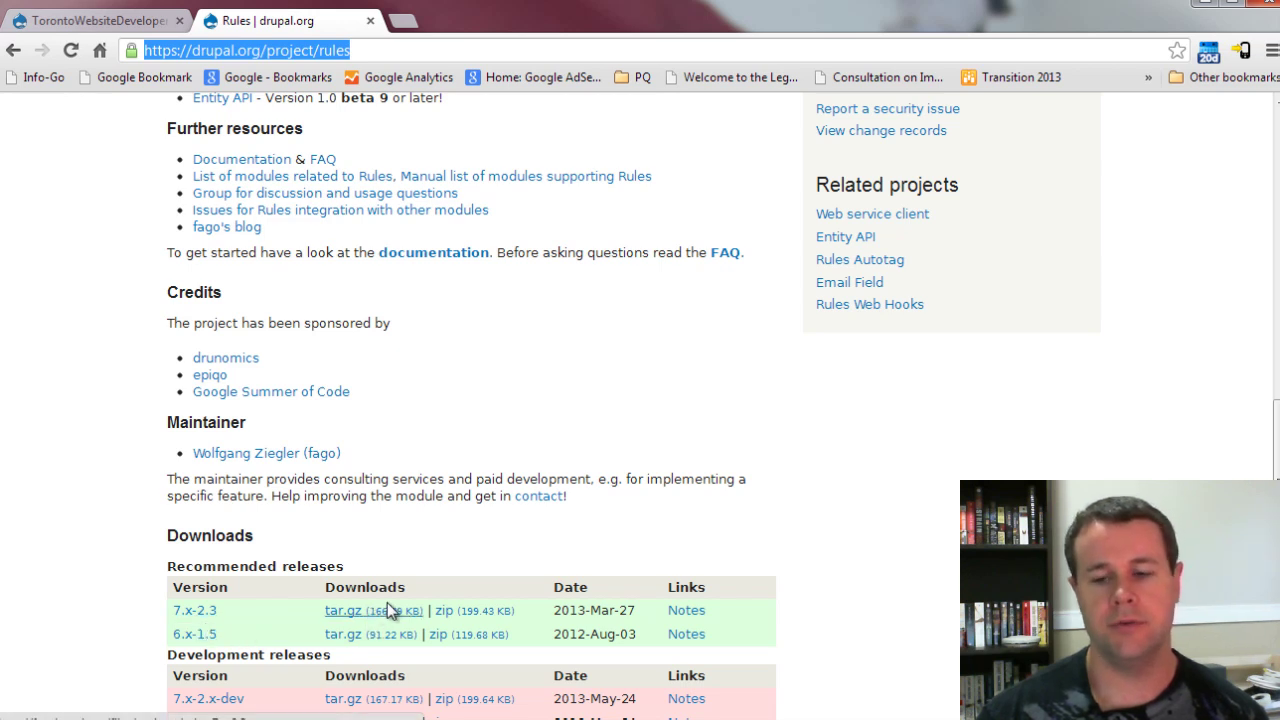
scroll(400, 600, up, 10)
Step: Open the local Drupal site's form for installing a new module and empty its Install from a URL field
click(100, 20)
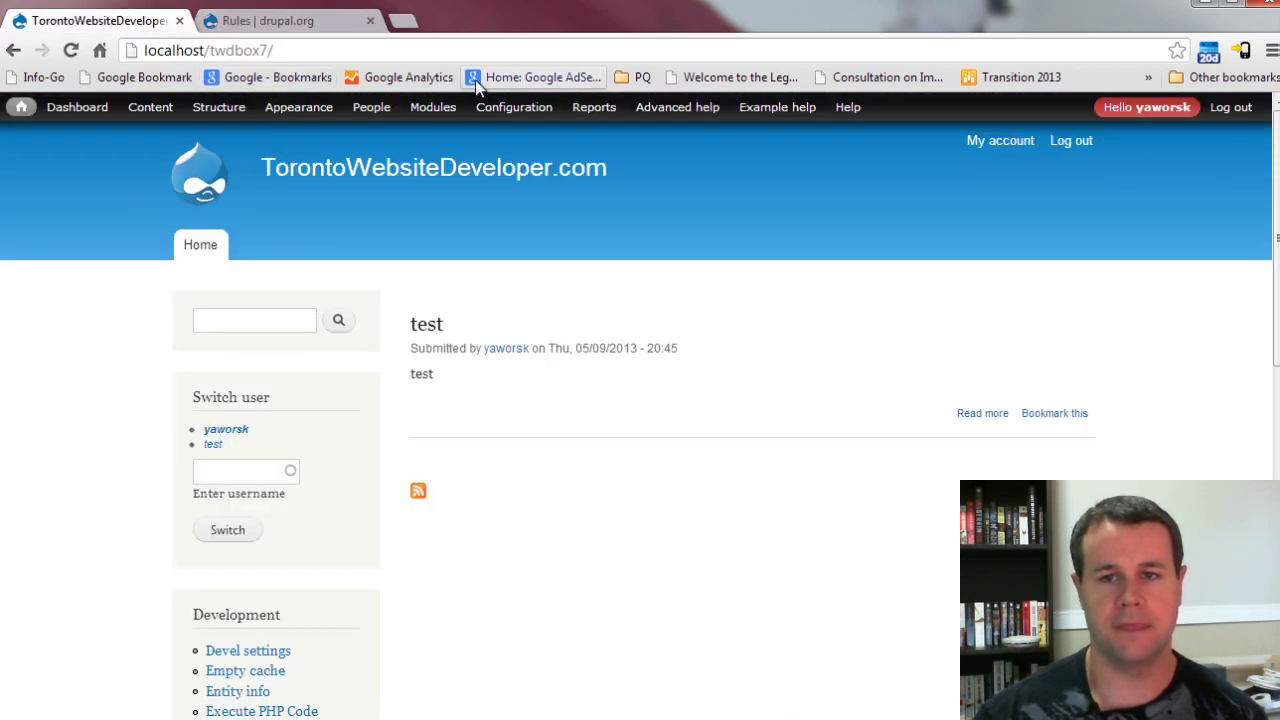
mouse_move(458, 115)
click(459, 142)
click(163, 307)
right_click(162, 306)
click(231, 465)
key(ctrl+a)
key(BackSpace)
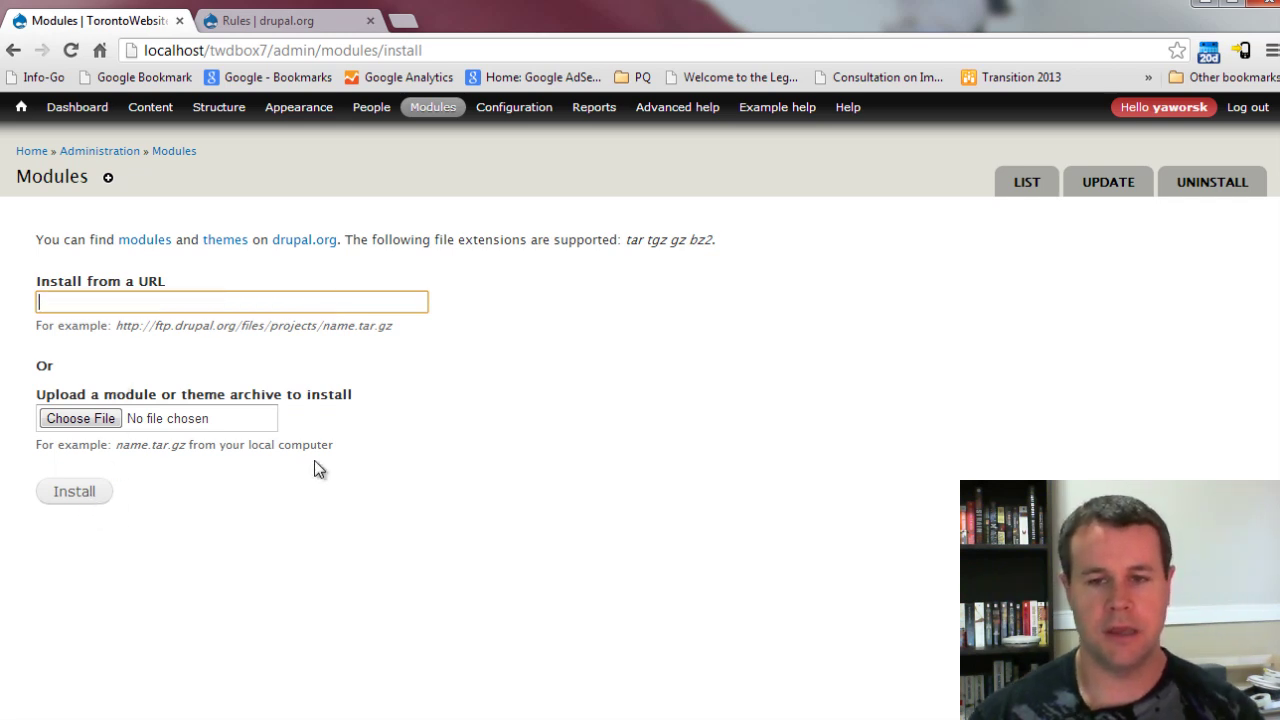
Step: Check which Heartbeat modules are enabled in the local site's module list, including Rules for Heartbeat Activity
click(432, 108)
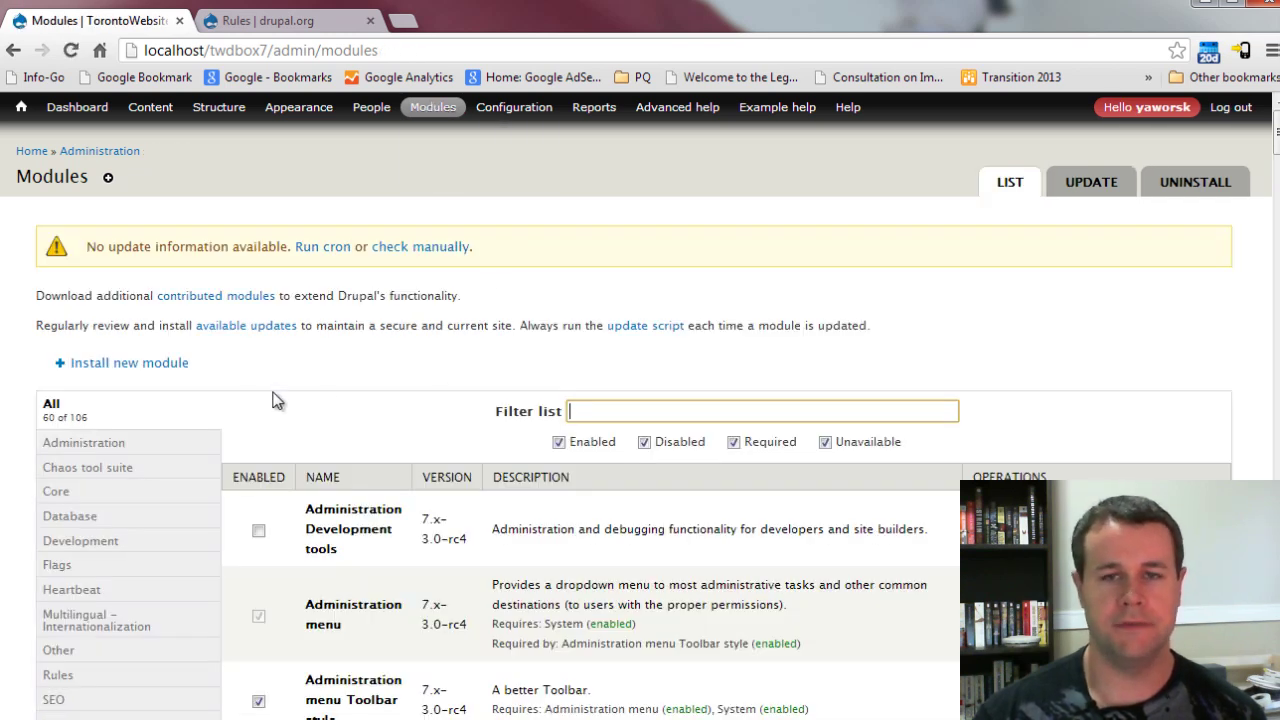
click(88, 599)
scroll(373, 549, down, 2)
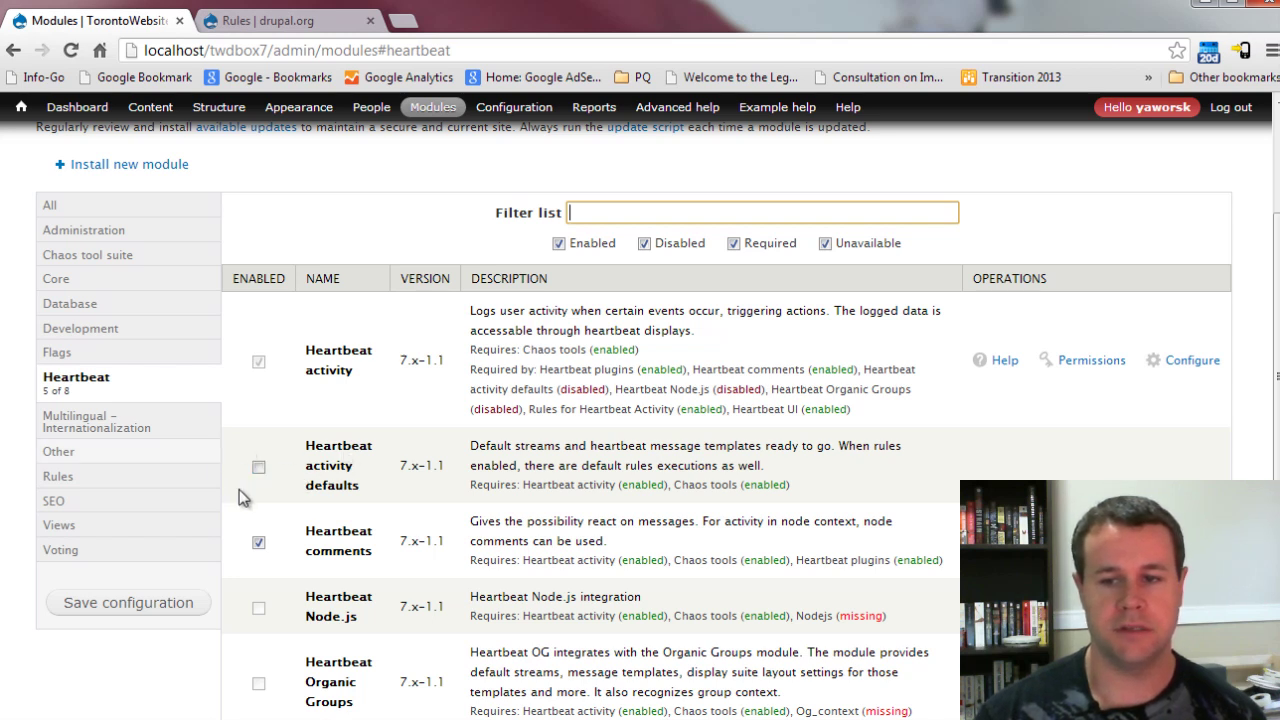
scroll(300, 495, down, 2)
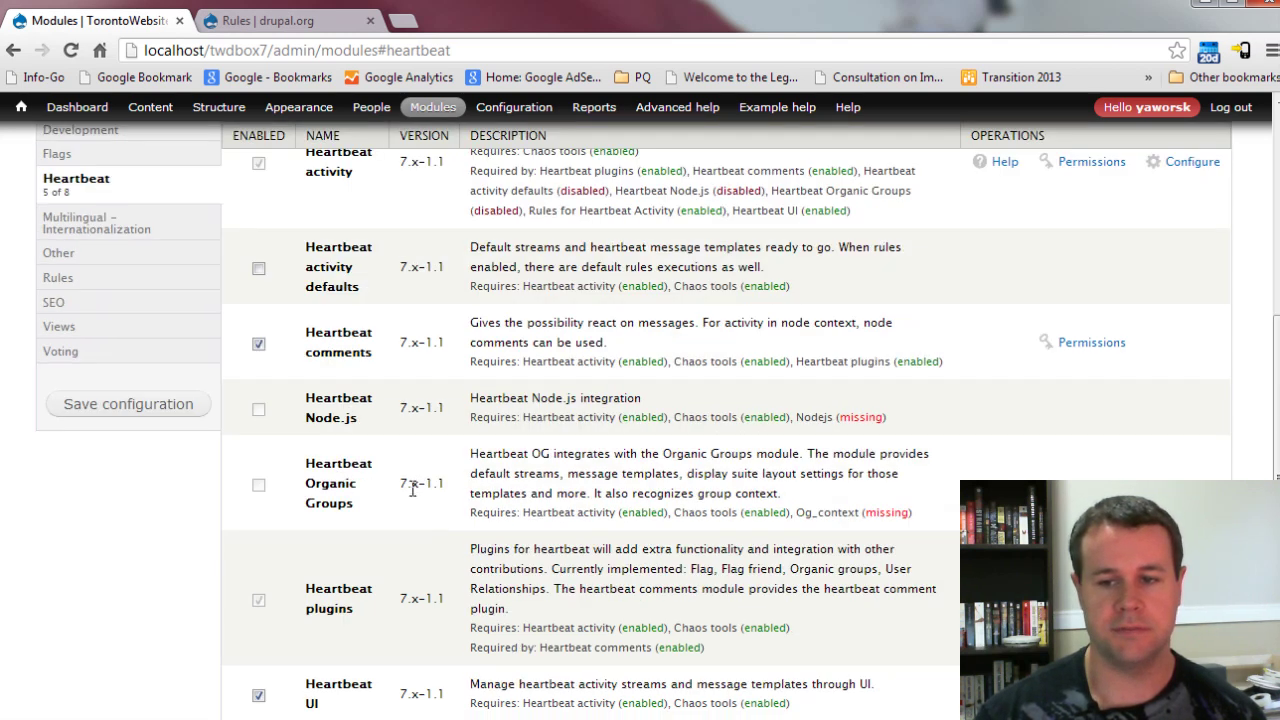
scroll(402, 505, down, 1)
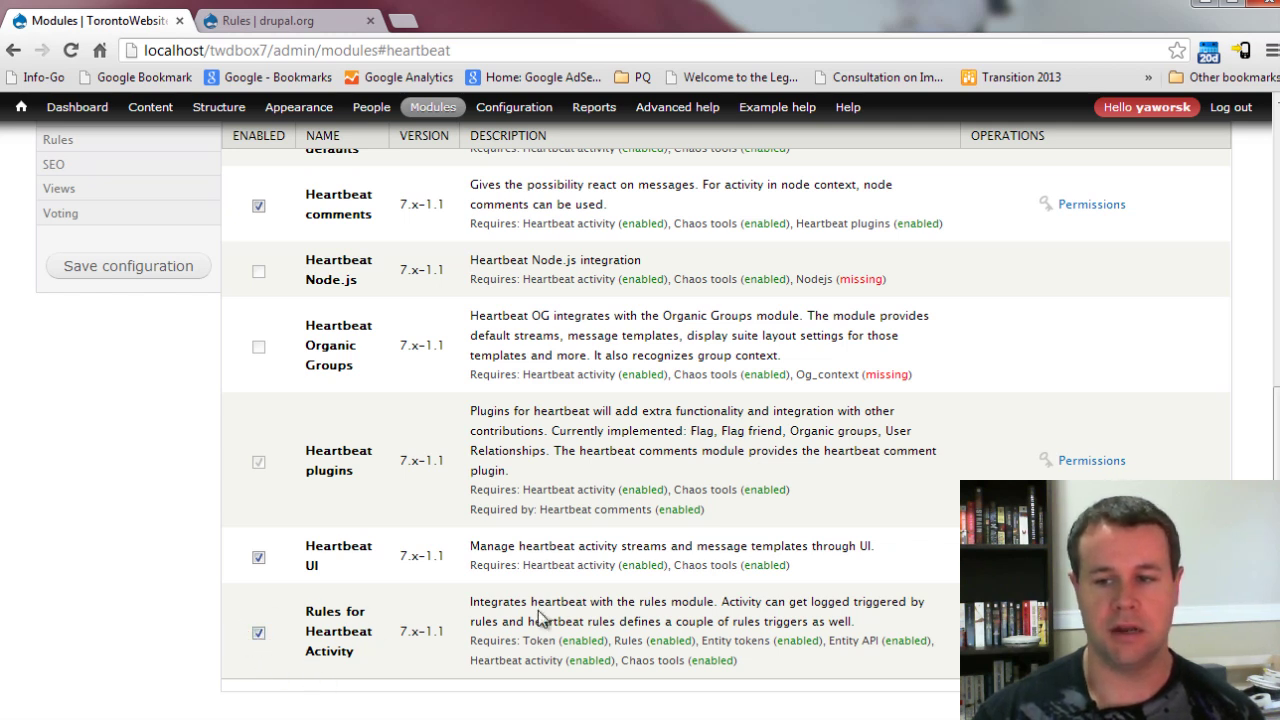
scroll(538, 617, up, 5)
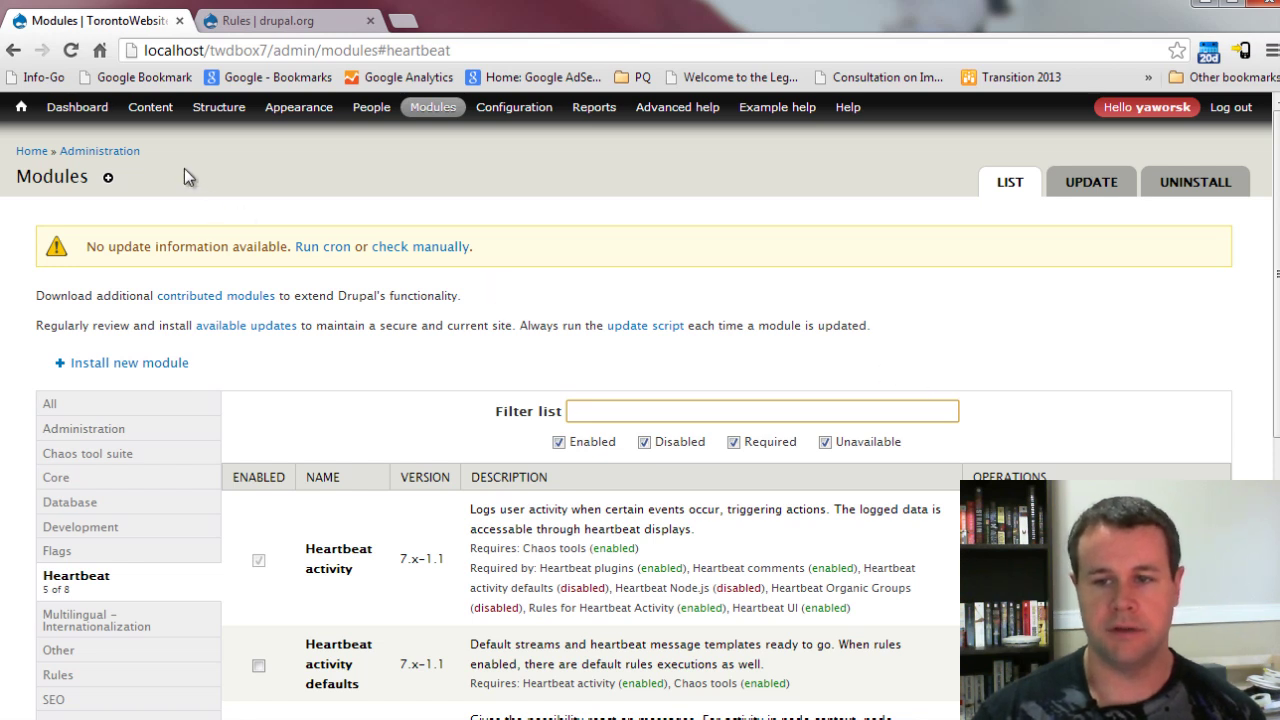
Step: Open the list of Heartbeat streams in the site structure administration
mouse_move(217, 107)
mouse_move(228, 198)
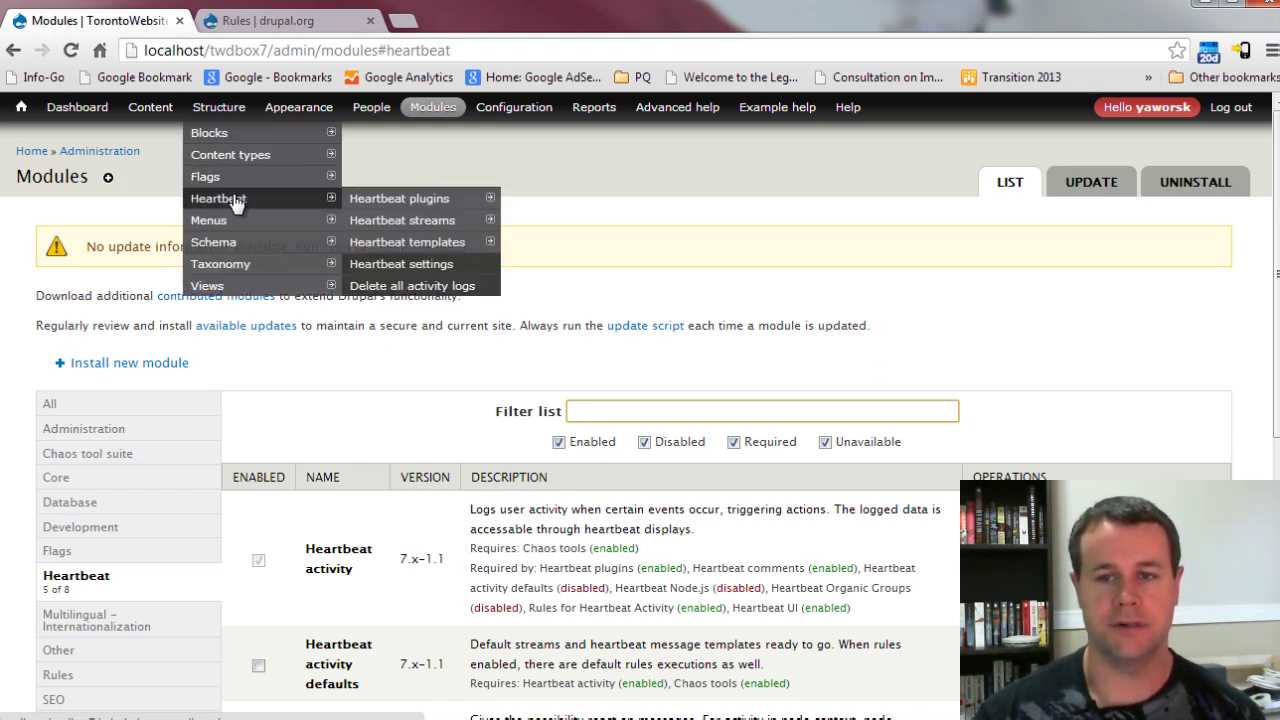
mouse_move(400, 221)
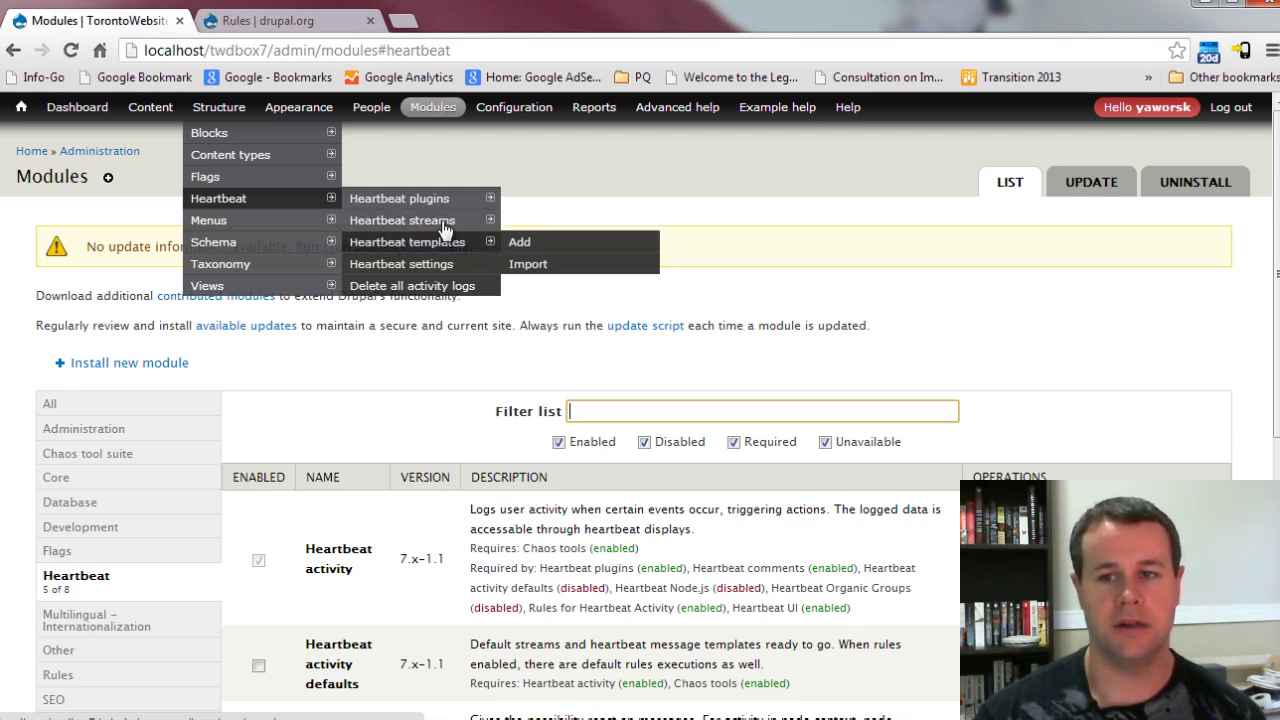
mouse_move(338, 222)
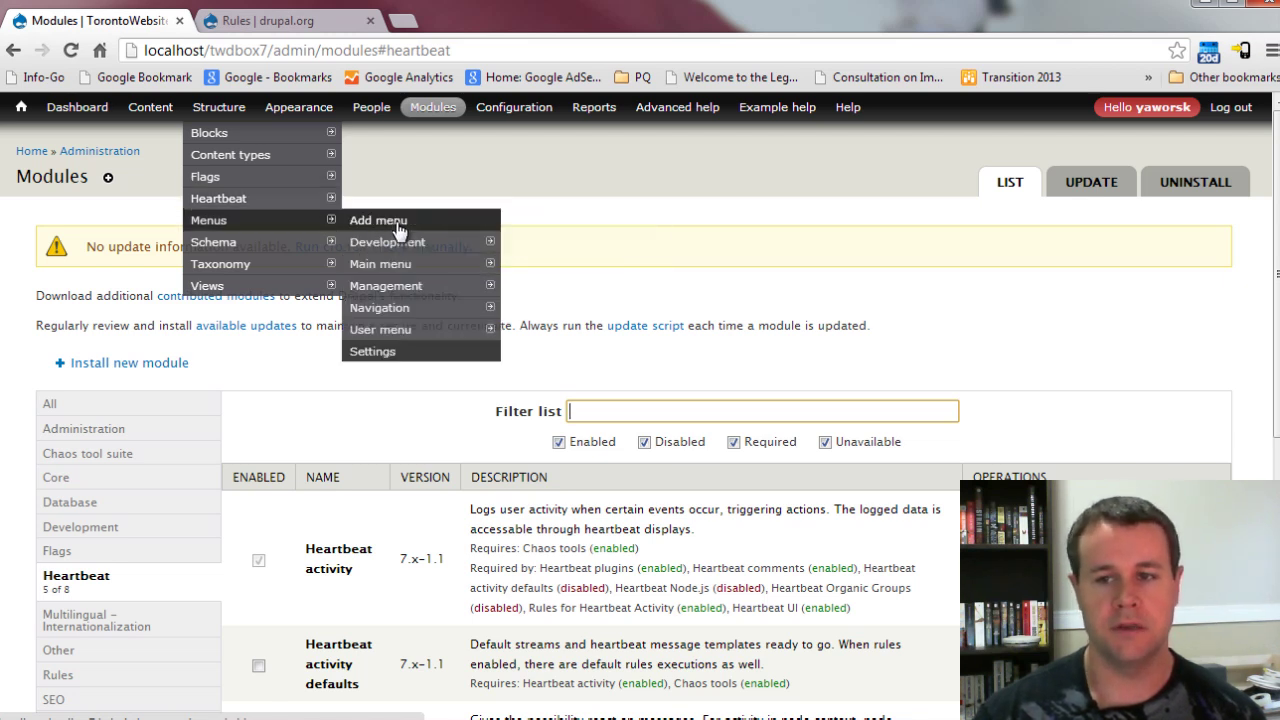
click(396, 218)
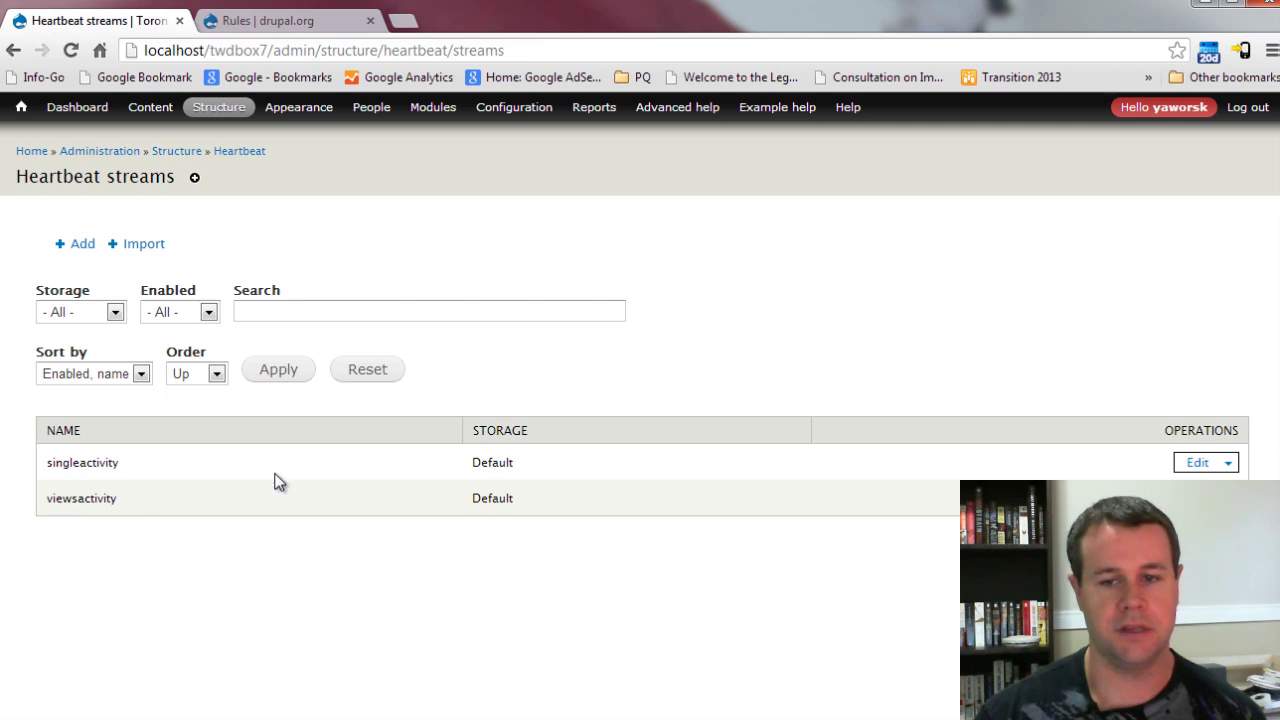
Step: Open the Heartbeat templates list and check it for existing templates
mouse_move(300, 200)
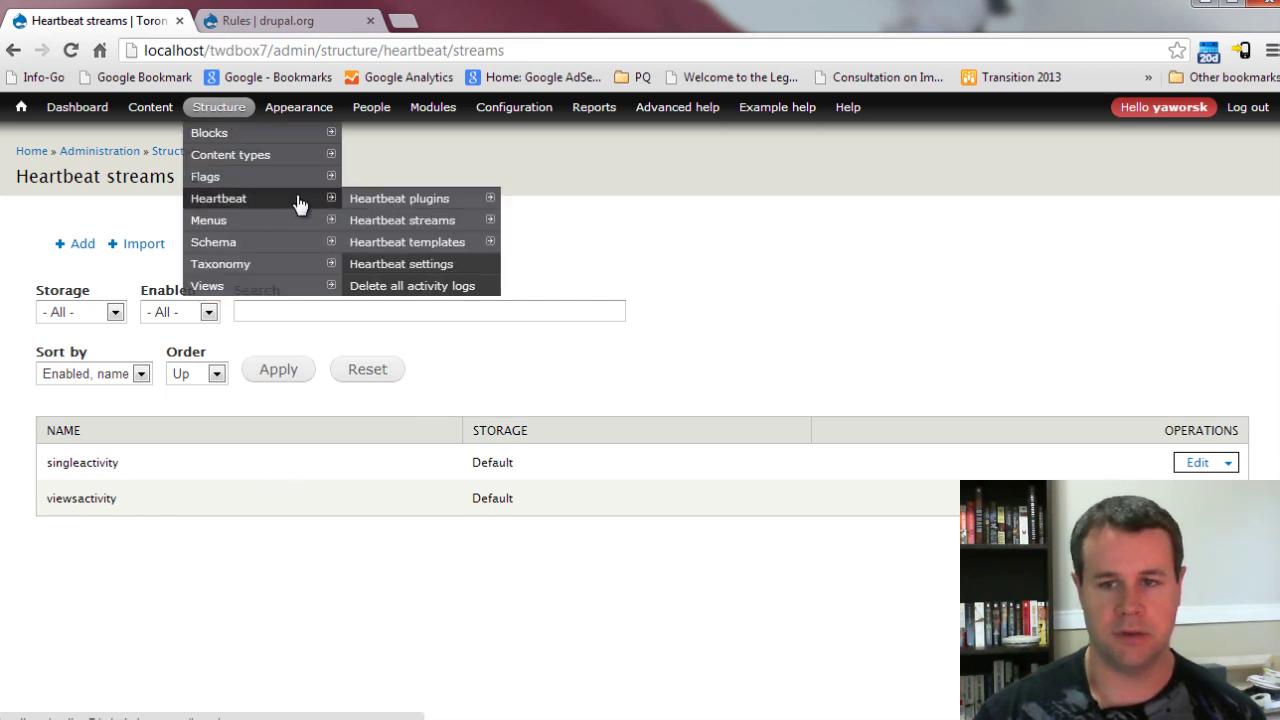
click(404, 250)
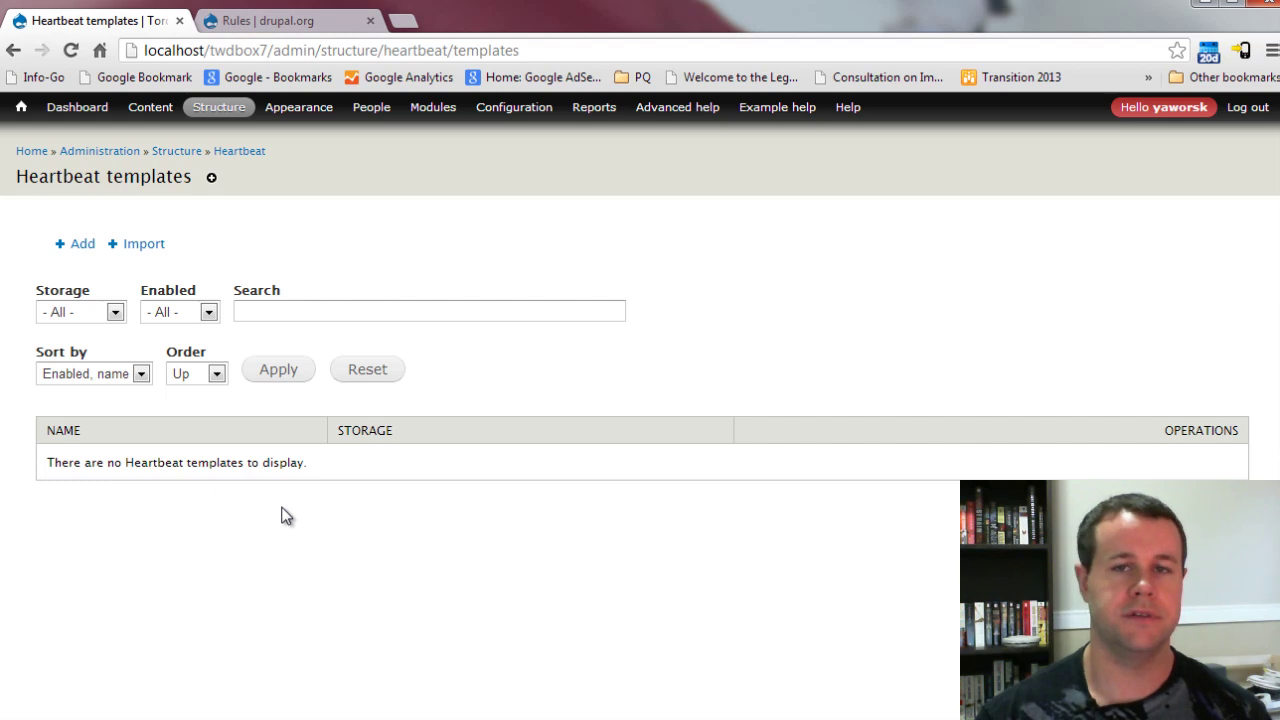
drag(315, 462, 91, 486)
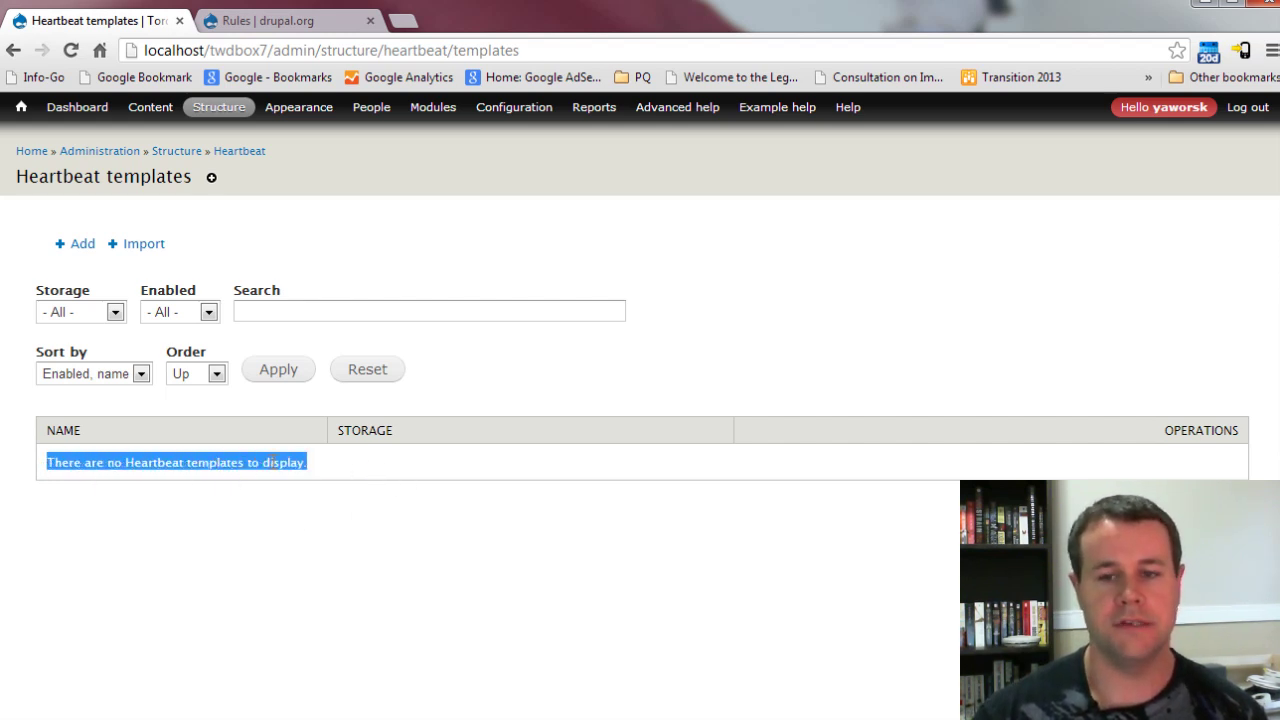
click(362, 467)
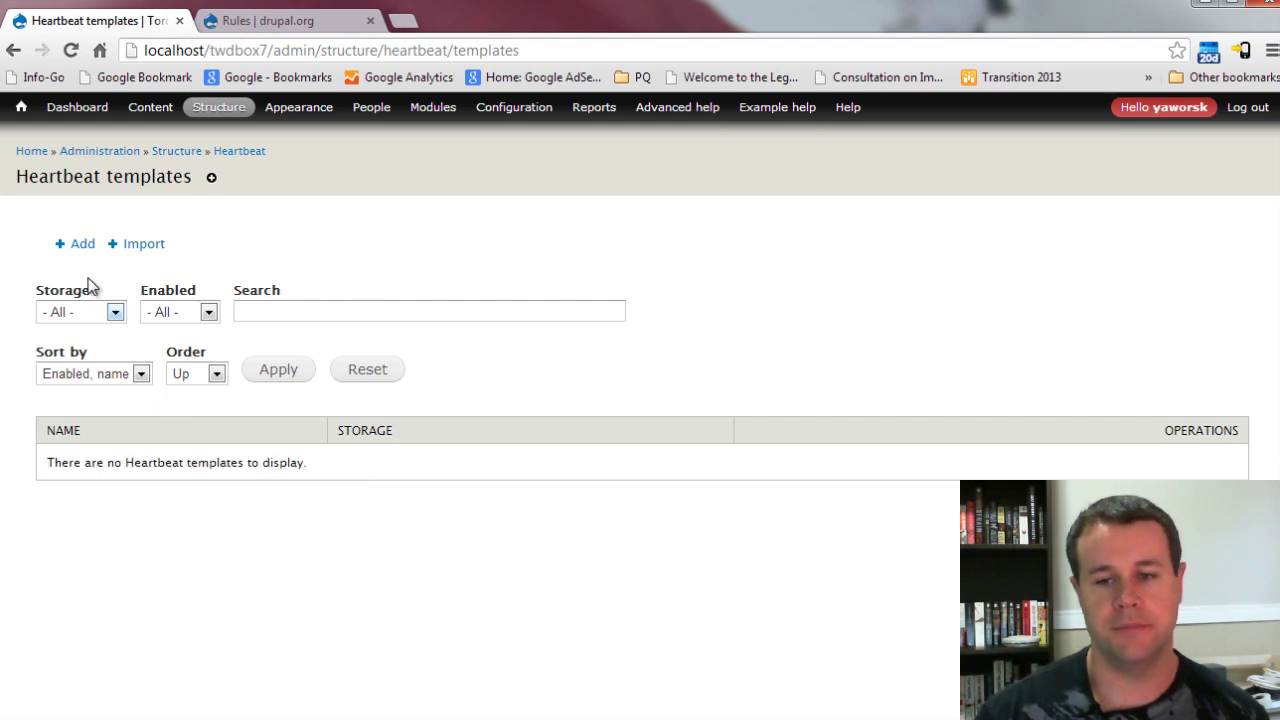
Step: Start a new Heartbeat template with the message ID "Node is added" and the description "A user adds a node to the site"
click(81, 252)
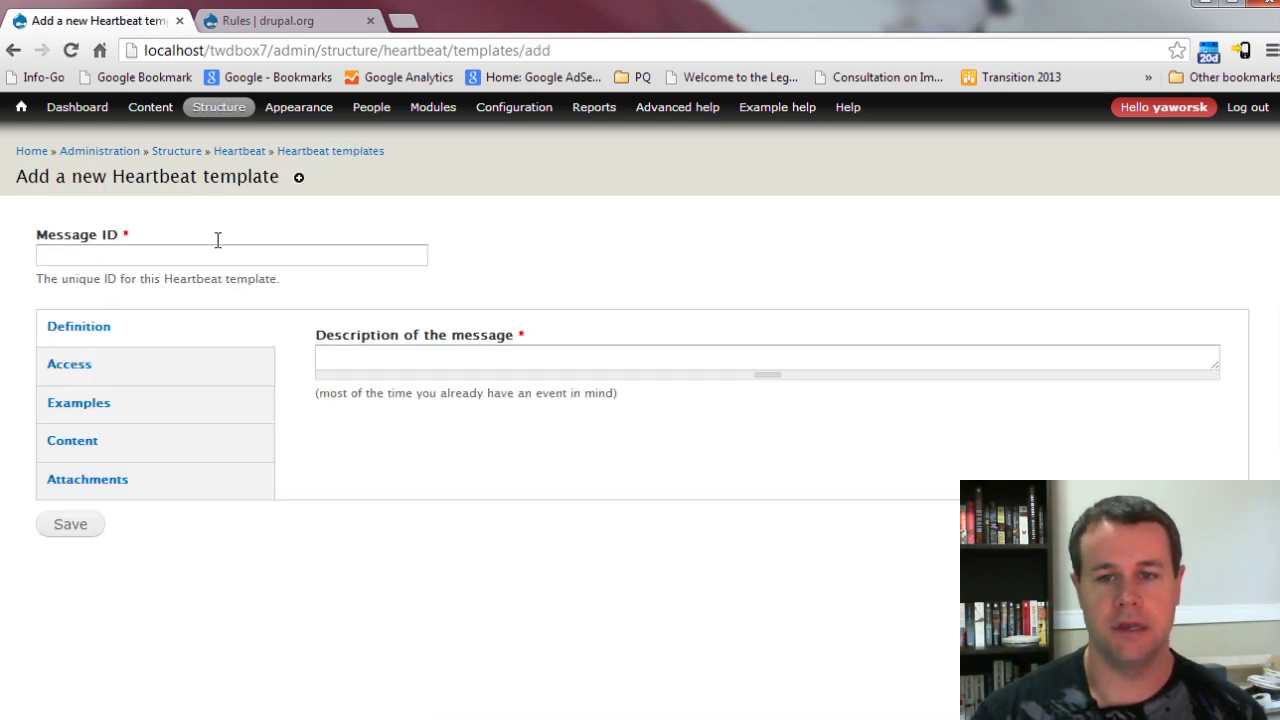
click(108, 254)
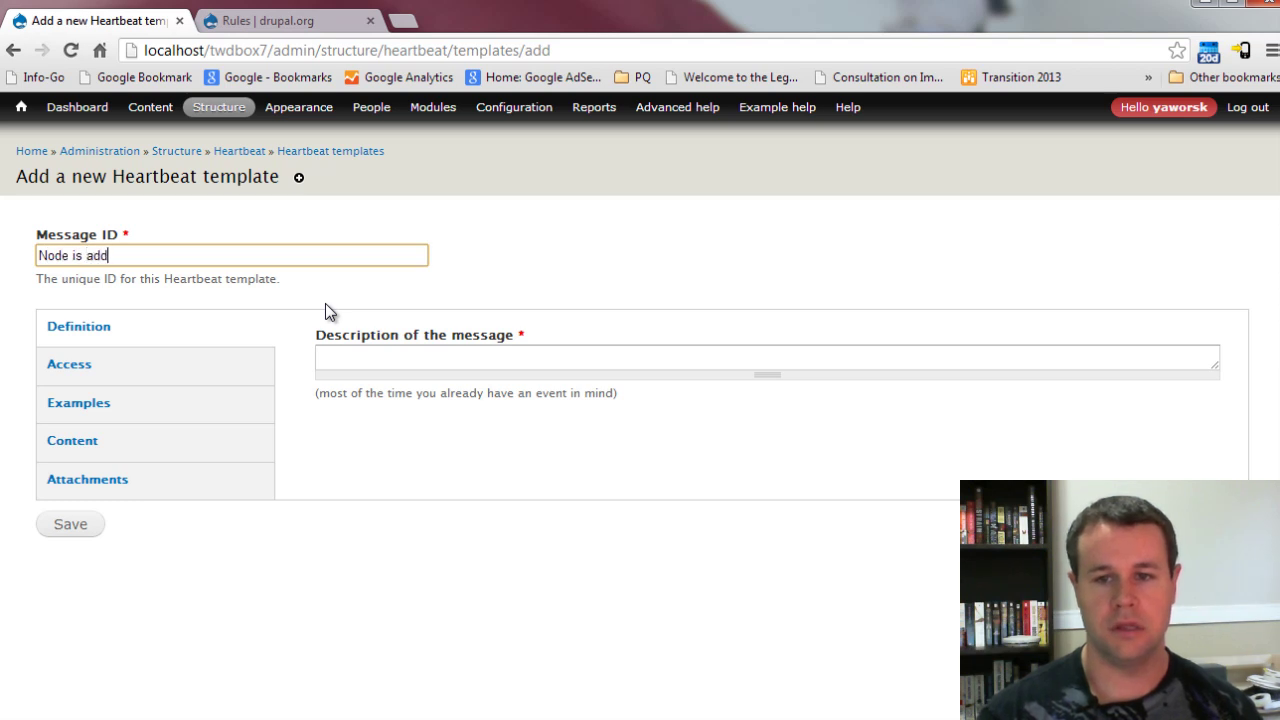
triple_click(128, 257)
click(158, 258)
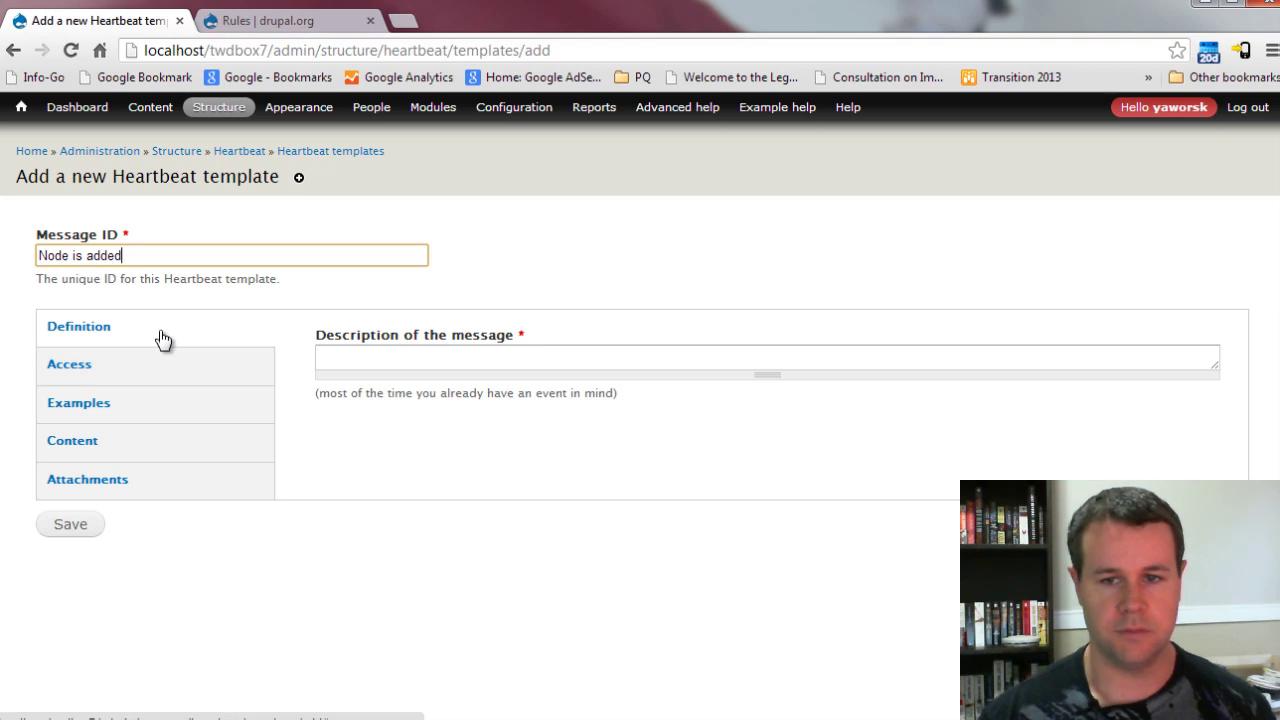
click(478, 362)
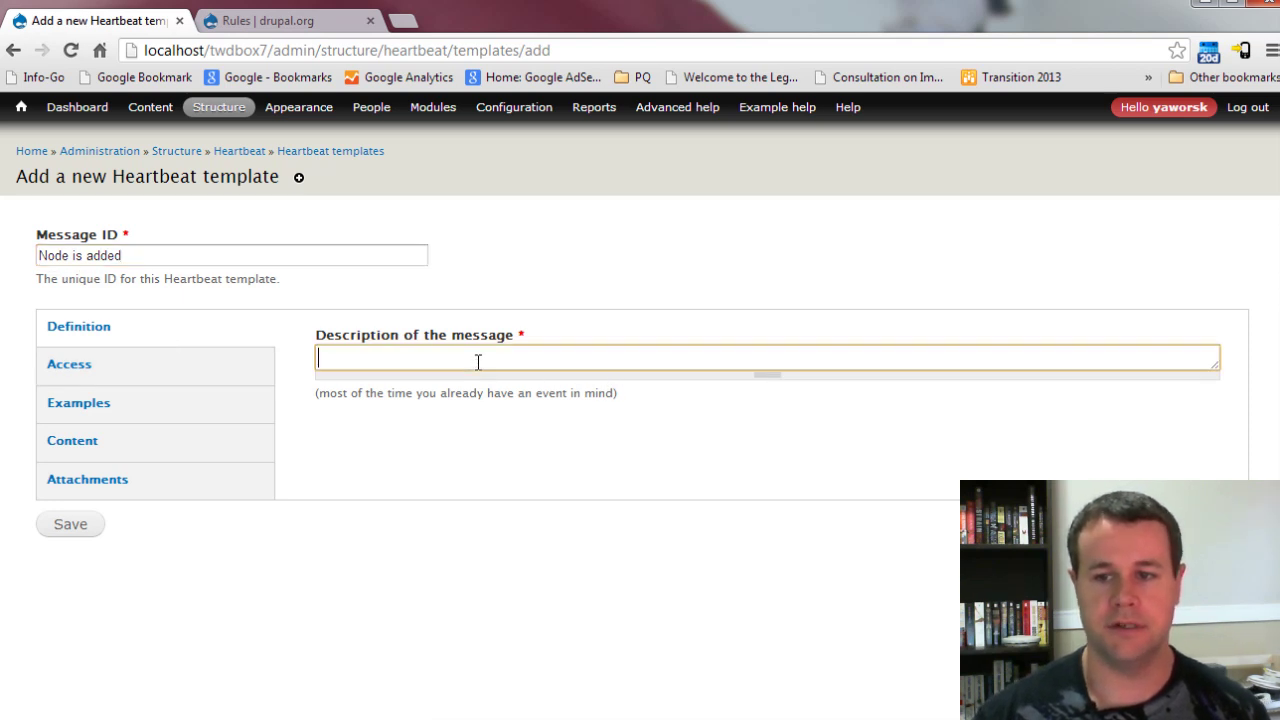
text(A user ad)
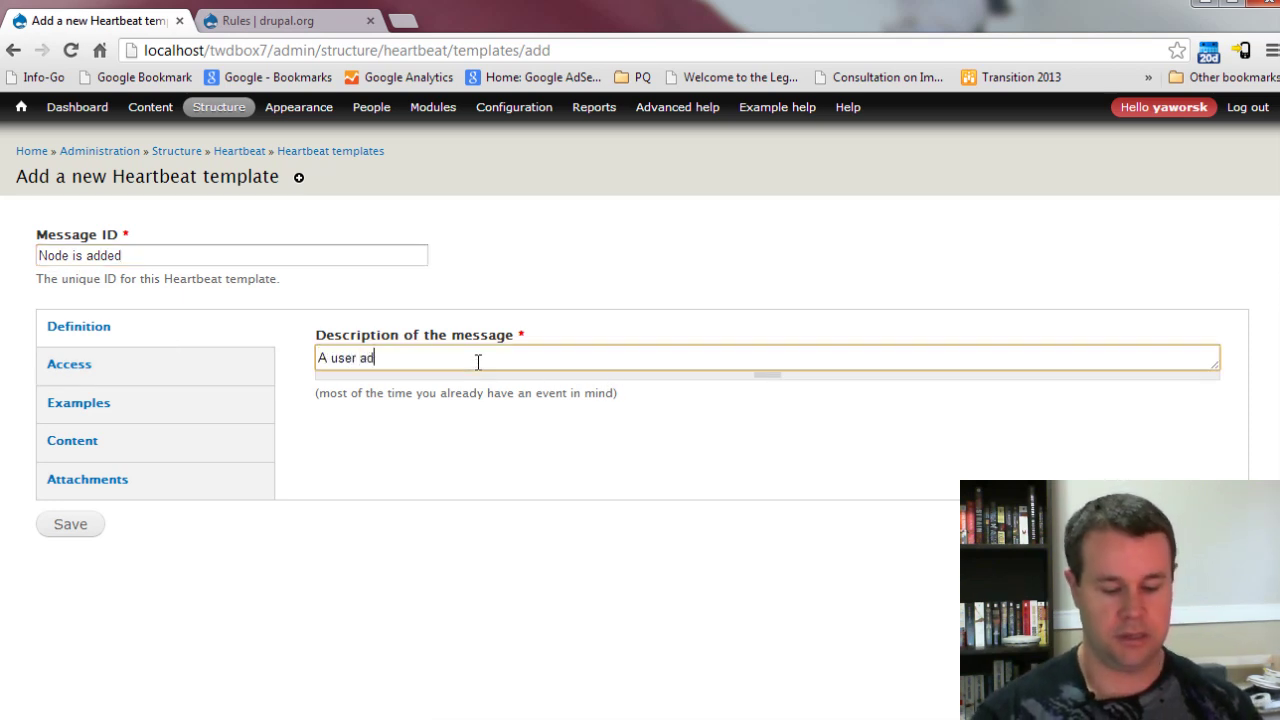
text(ds a node to the site)
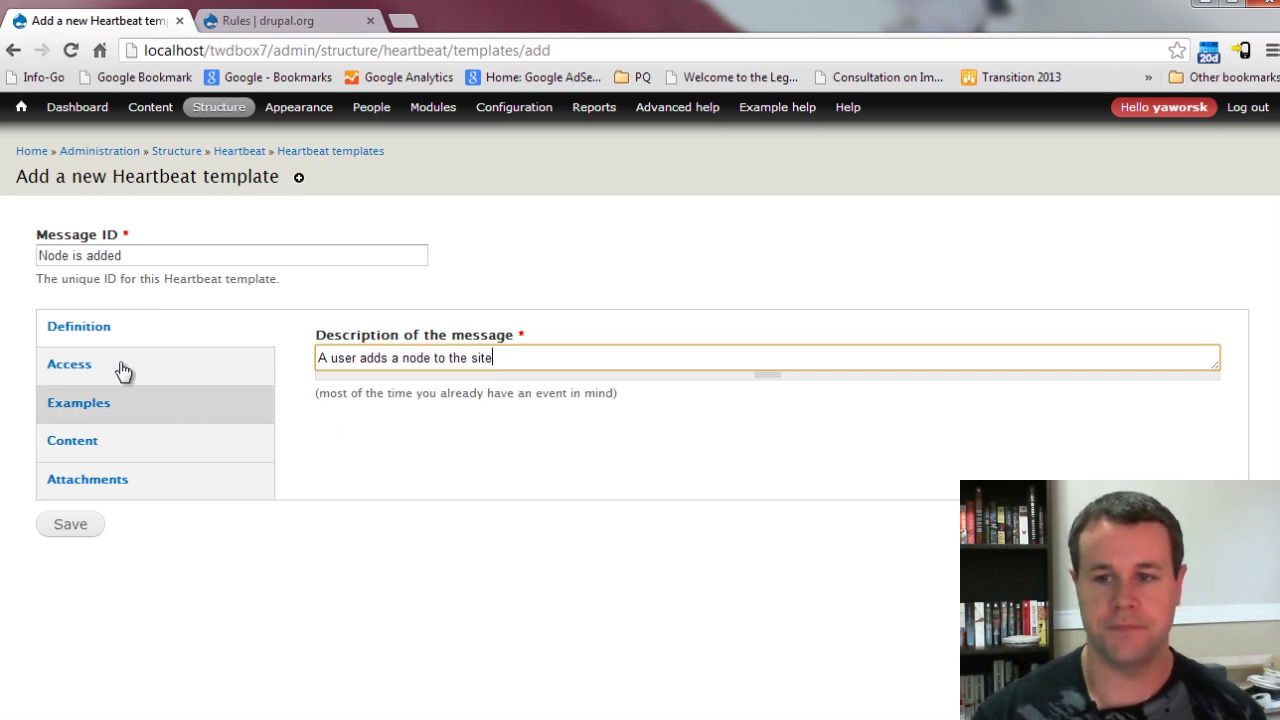
Step: Review the new template's access options and the examples of variable usage in Heartbeat messages
click(117, 370)
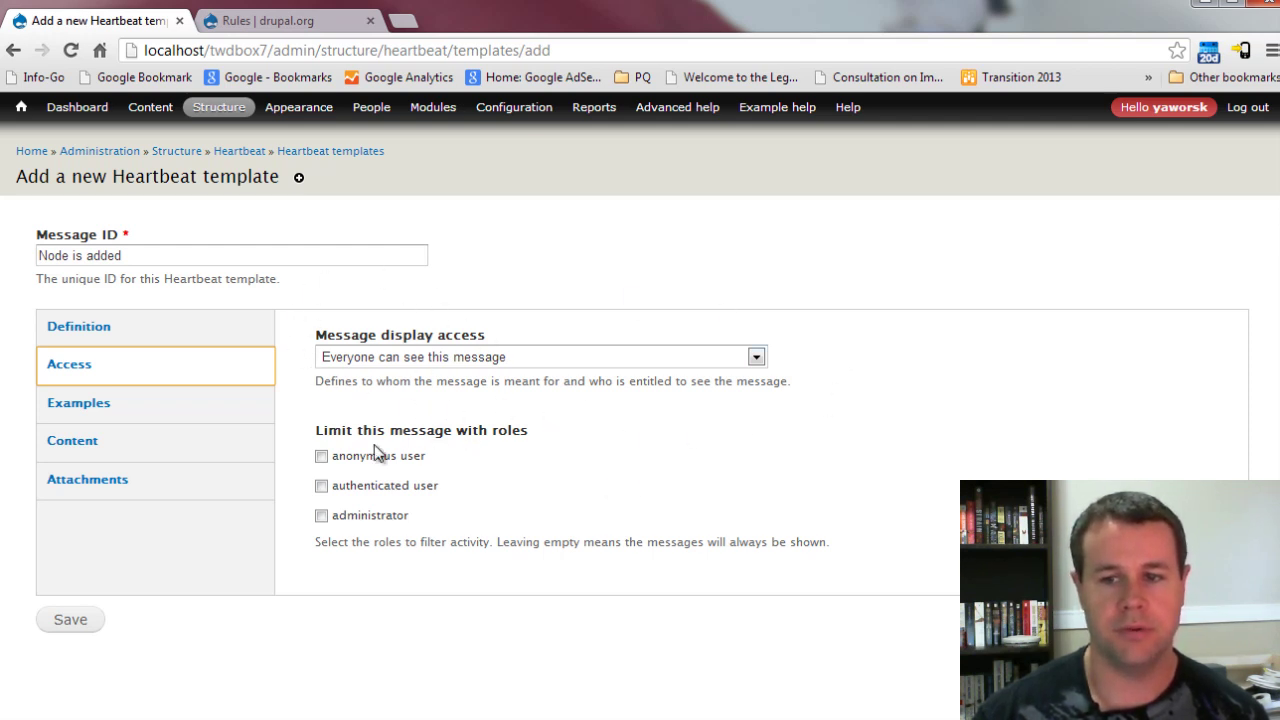
click(153, 421)
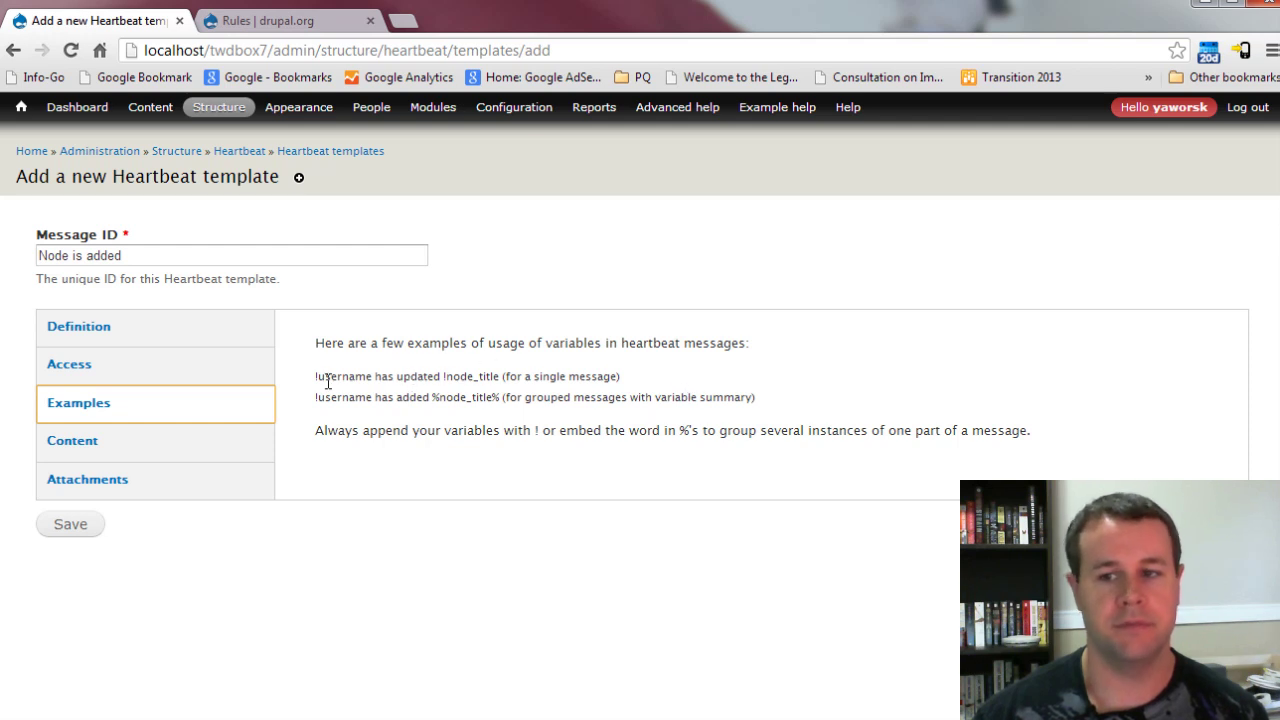
drag(314, 377, 375, 376)
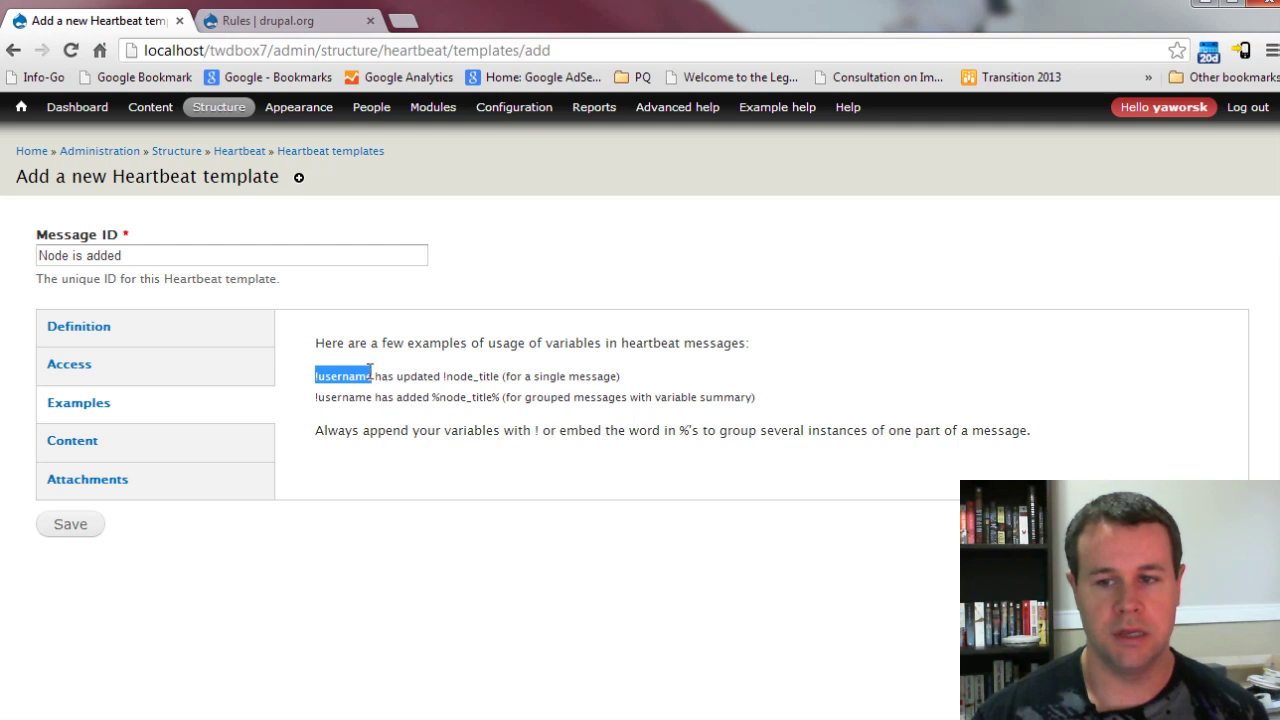
click(489, 376)
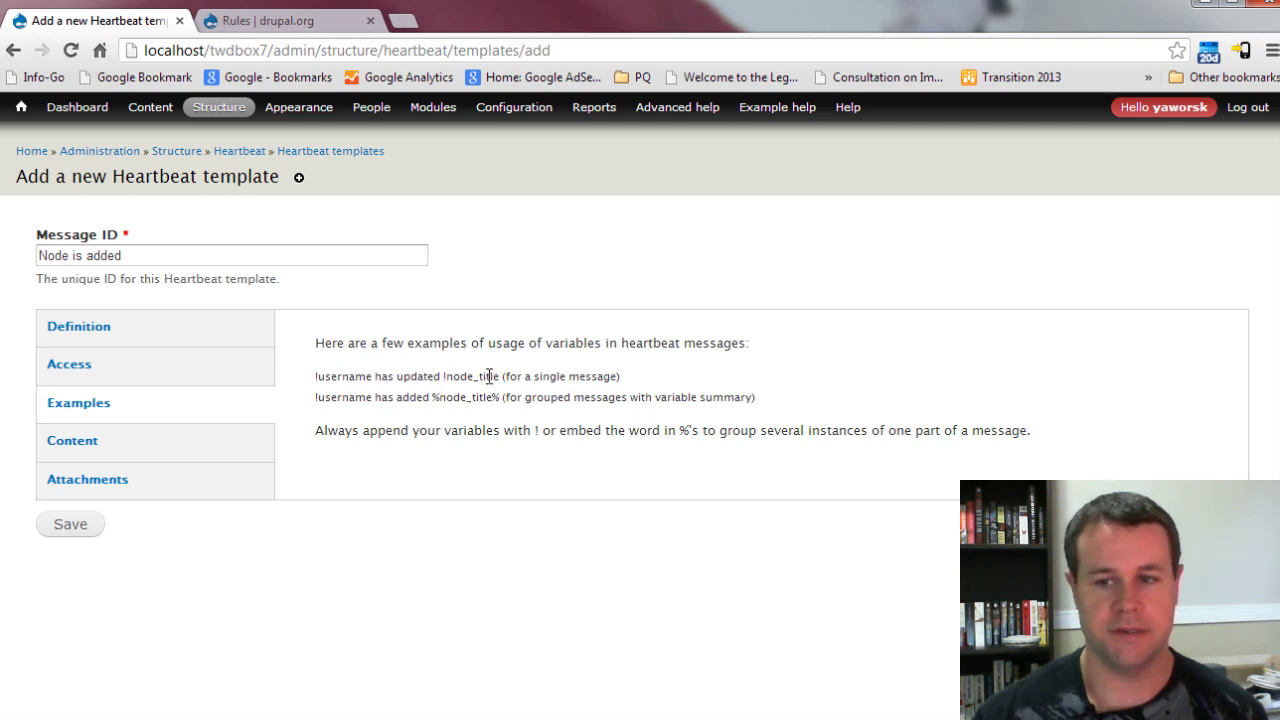
Step: Set the template's single message to "!username has added the node !node_title" and its type to "Single: Treat all activity instances as standalone messages"
click(133, 449)
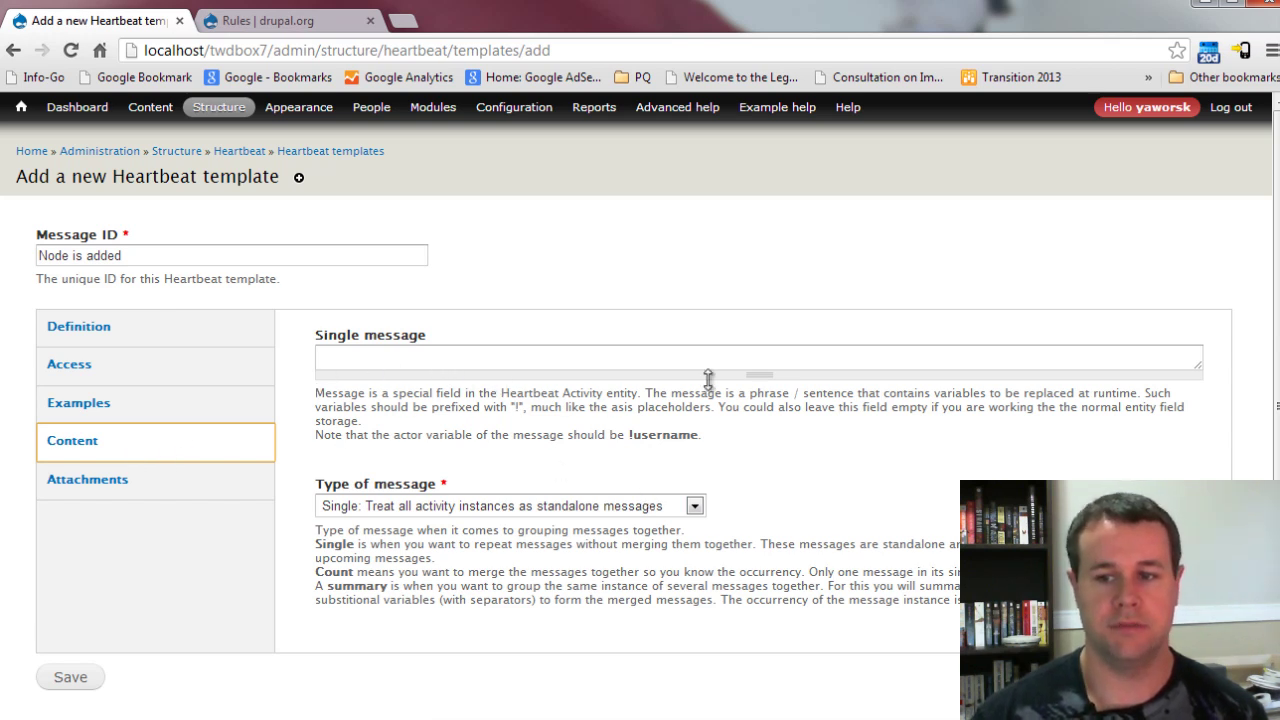
drag(709, 379, 709, 385)
click(521, 370)
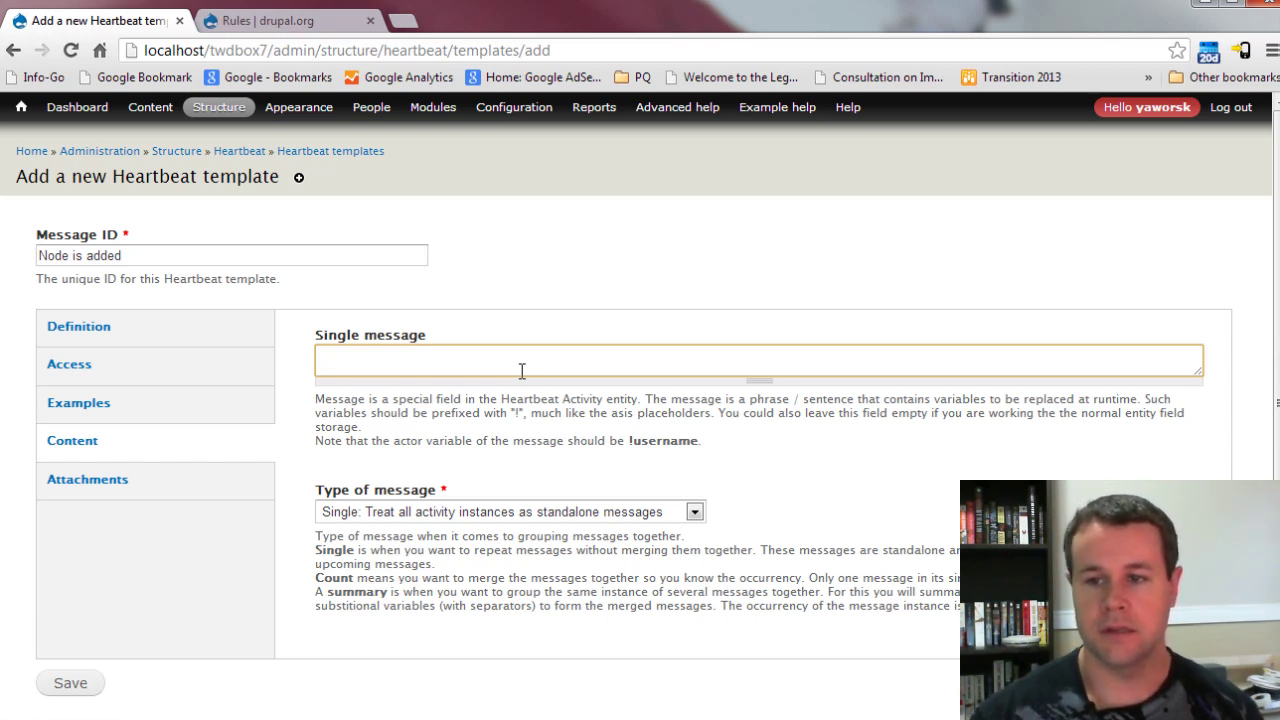
text(!username has added the)
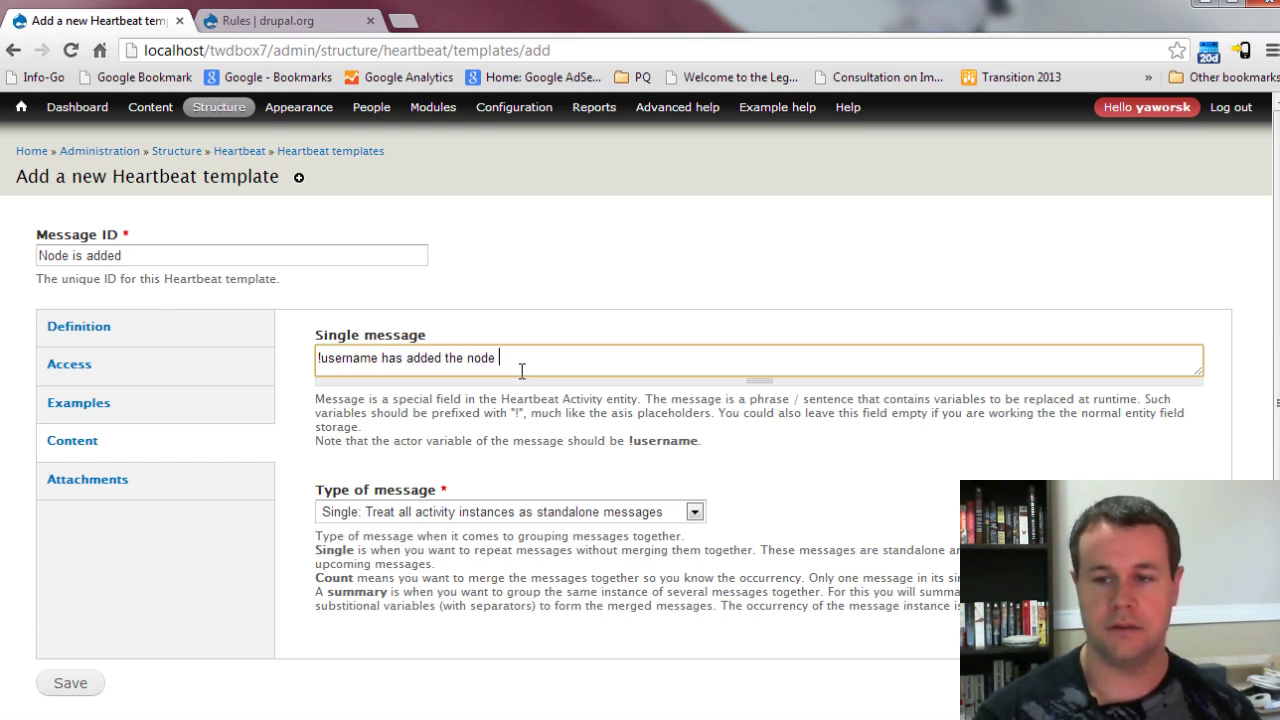
text(node_title)
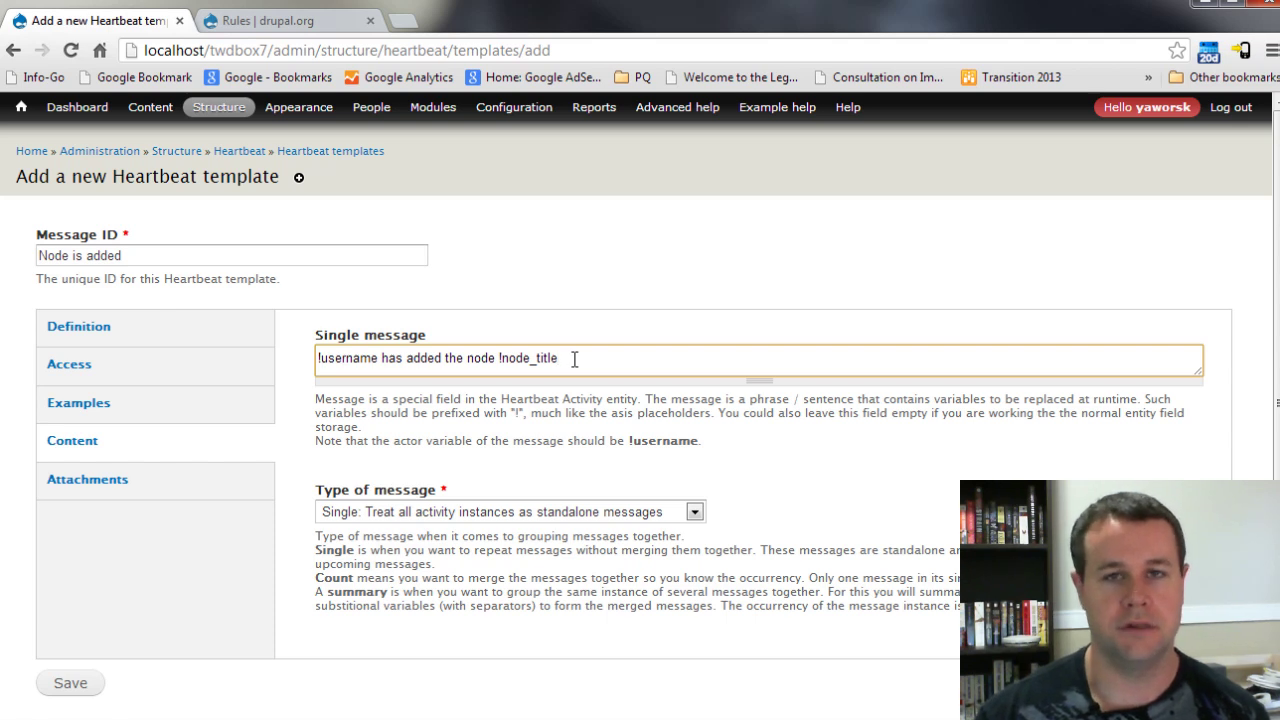
double_click(341, 360)
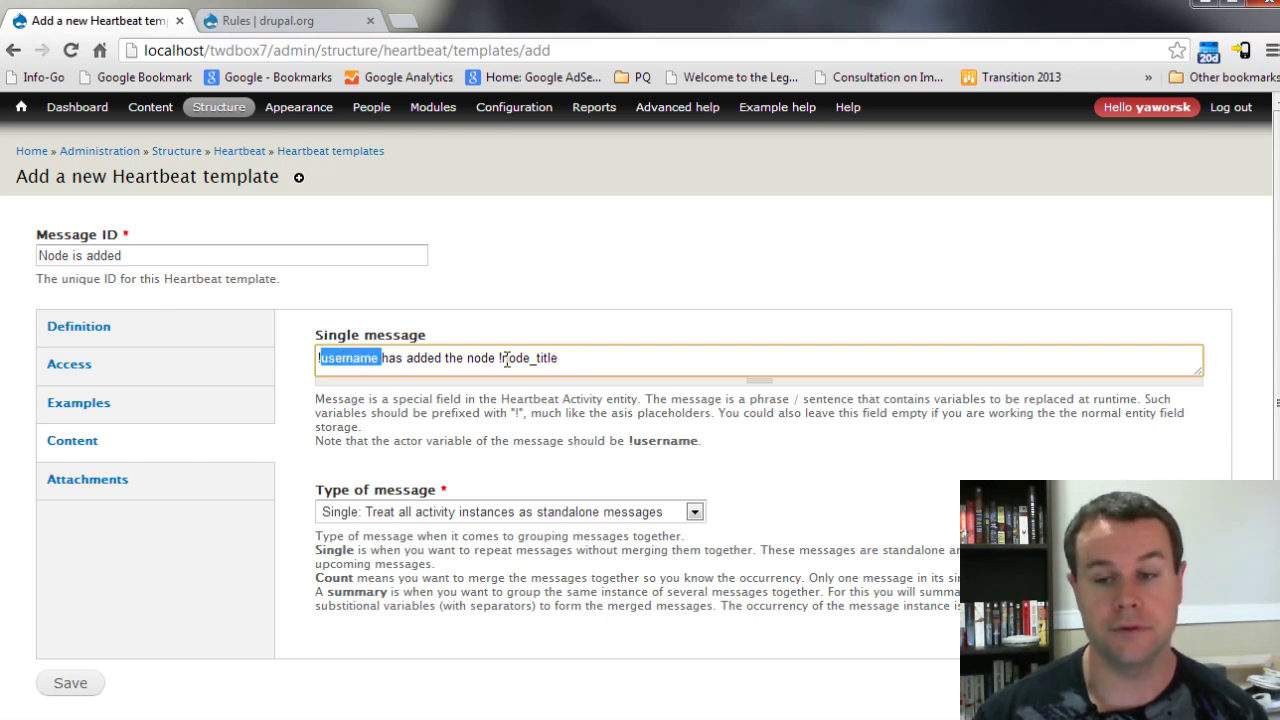
double_click(510, 358)
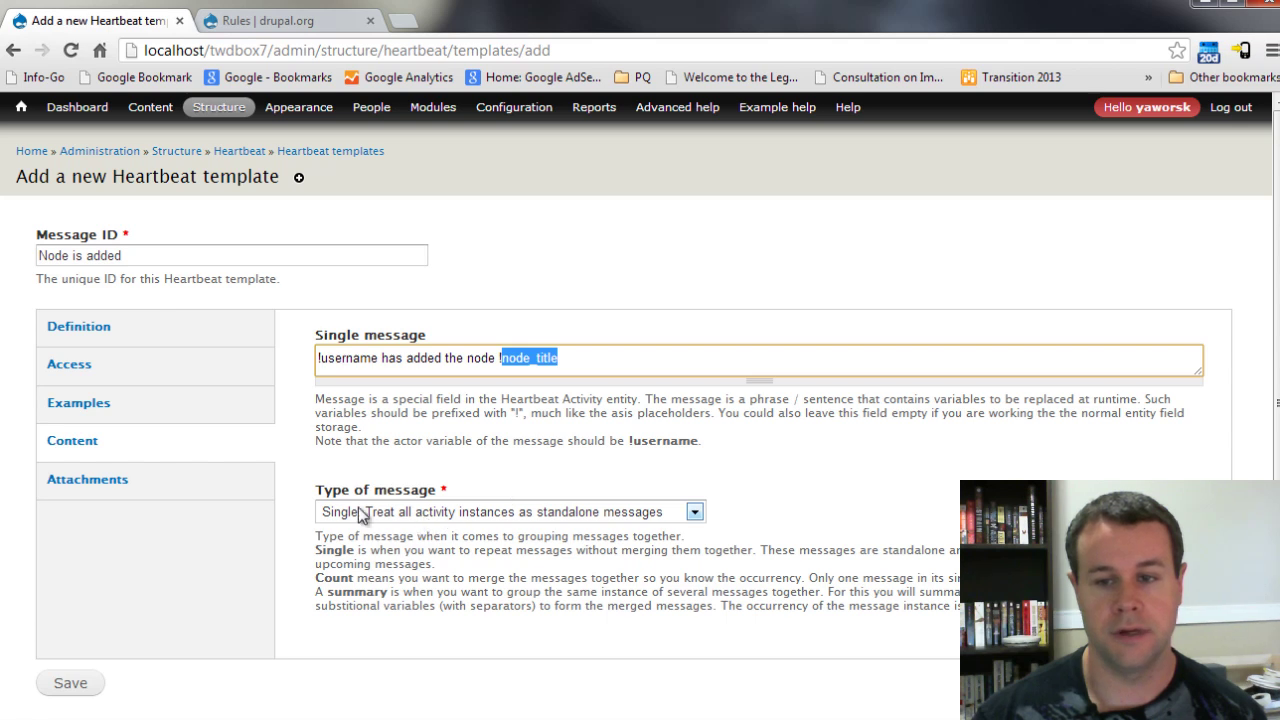
click(478, 514)
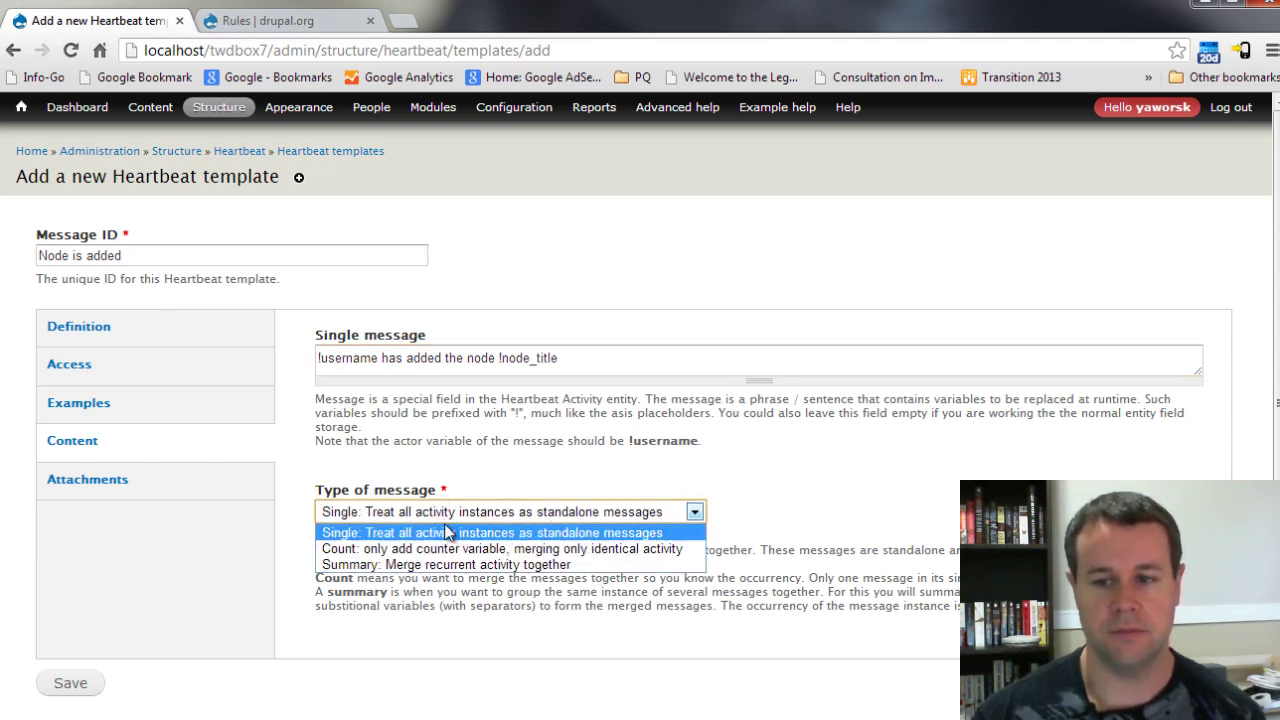
click(570, 533)
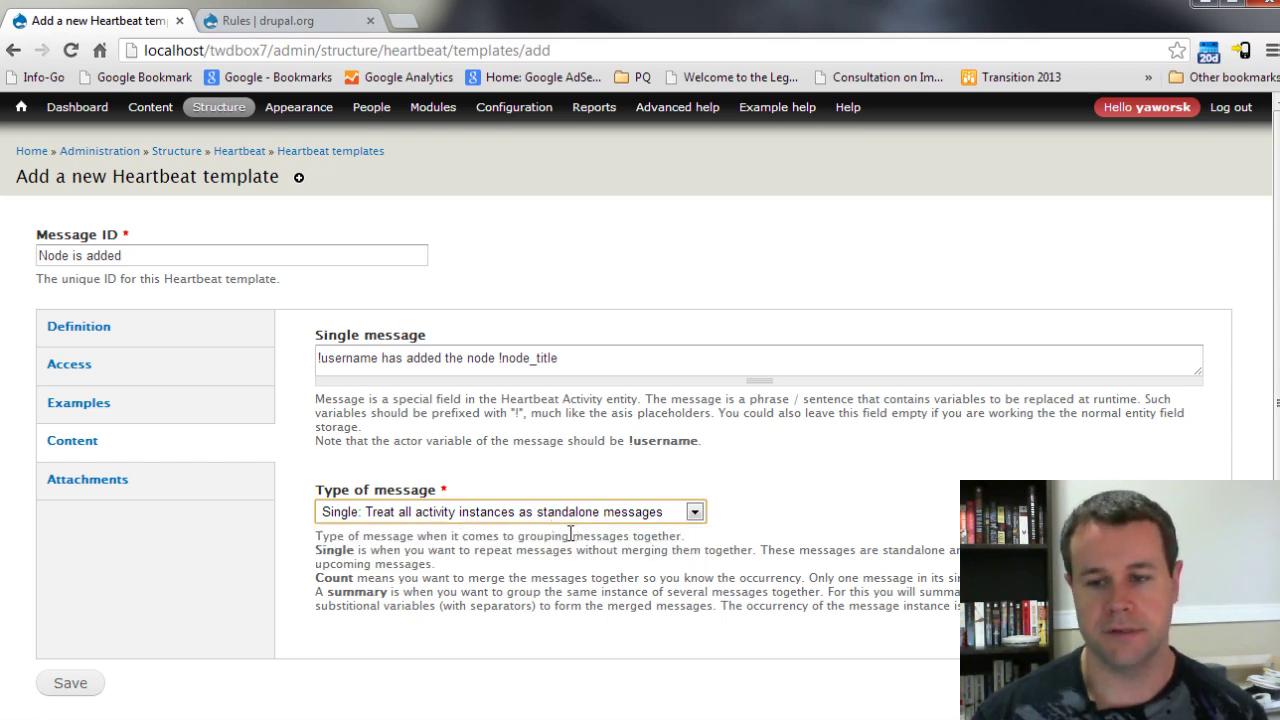
Step: Review the template's attachment options for like buttons and comments, leave them all disabled, and save the "Node is added" template
click(121, 502)
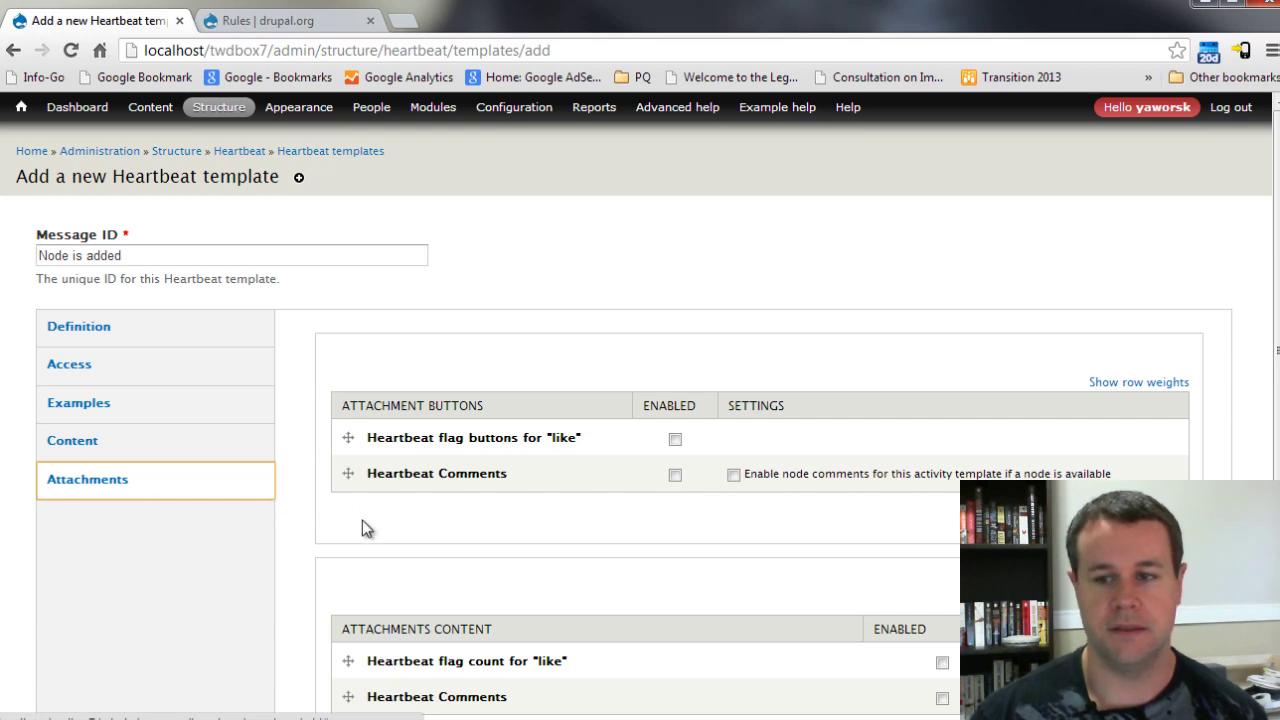
scroll(360, 522, down, 2)
scroll(435, 495, up, 1)
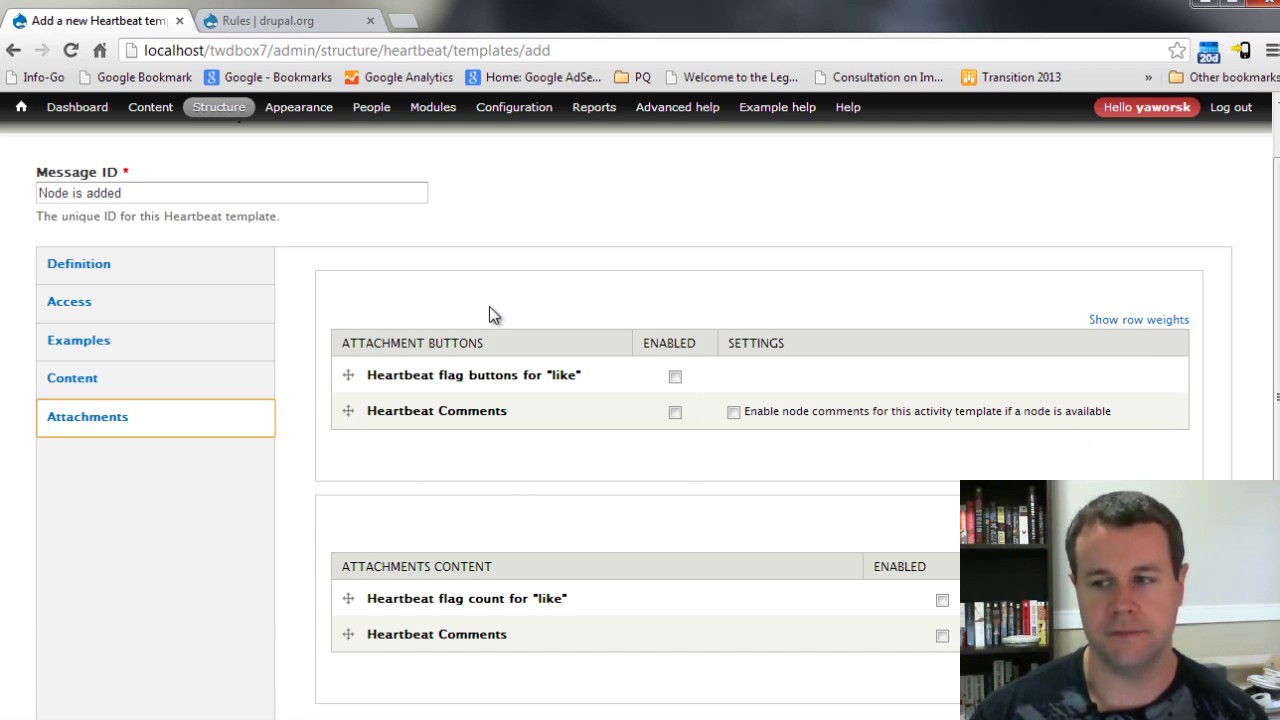
scroll(282, 422, up, 1)
scroll(282, 422, down, 3)
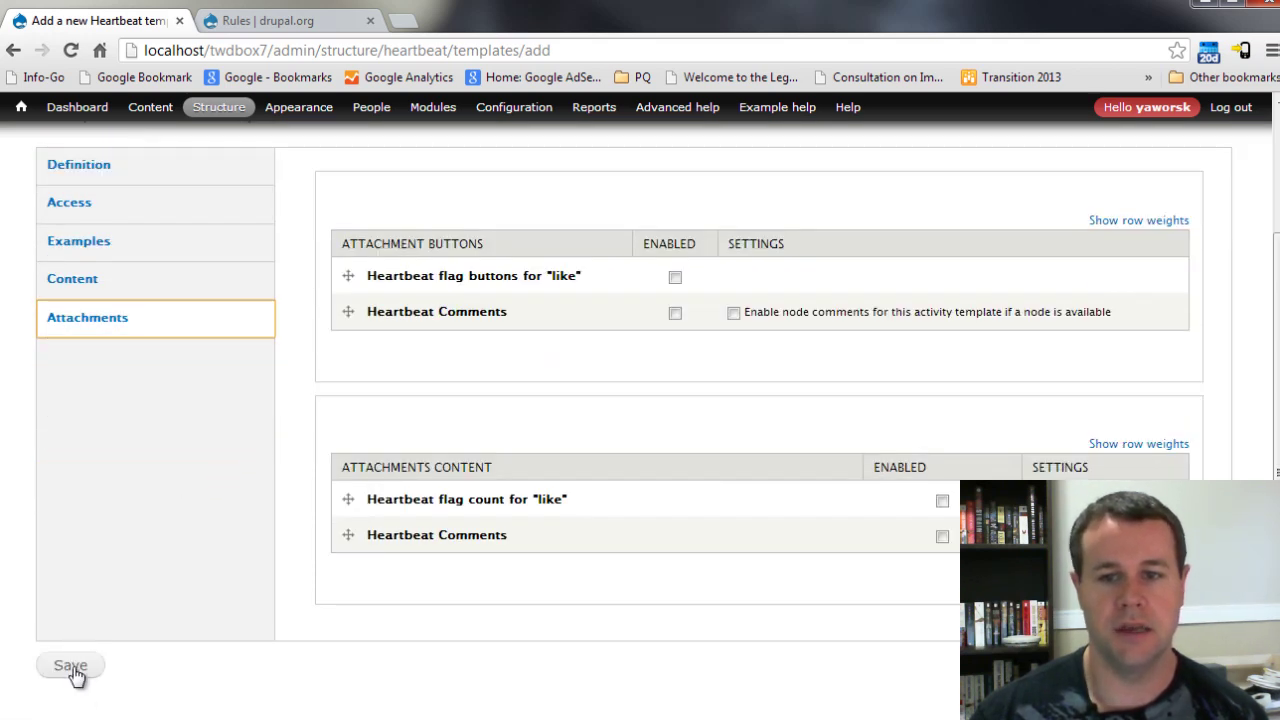
click(76, 668)
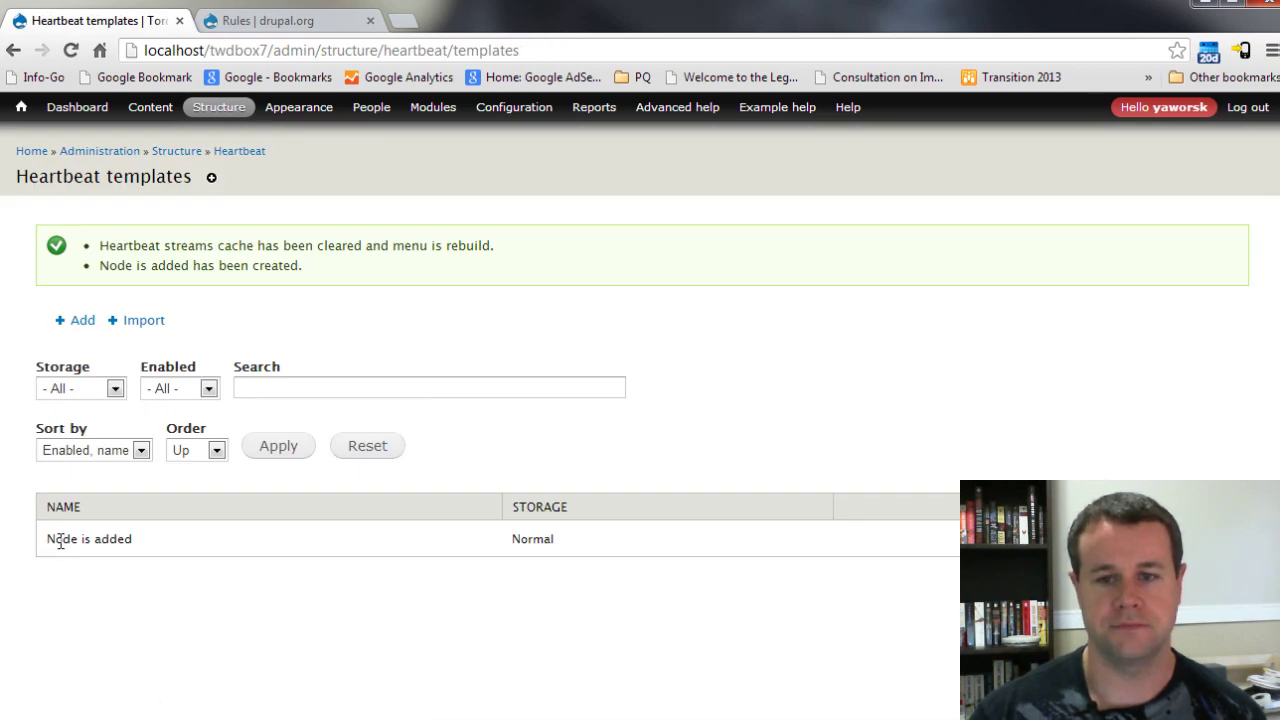
triple_click(130, 540)
click(230, 547)
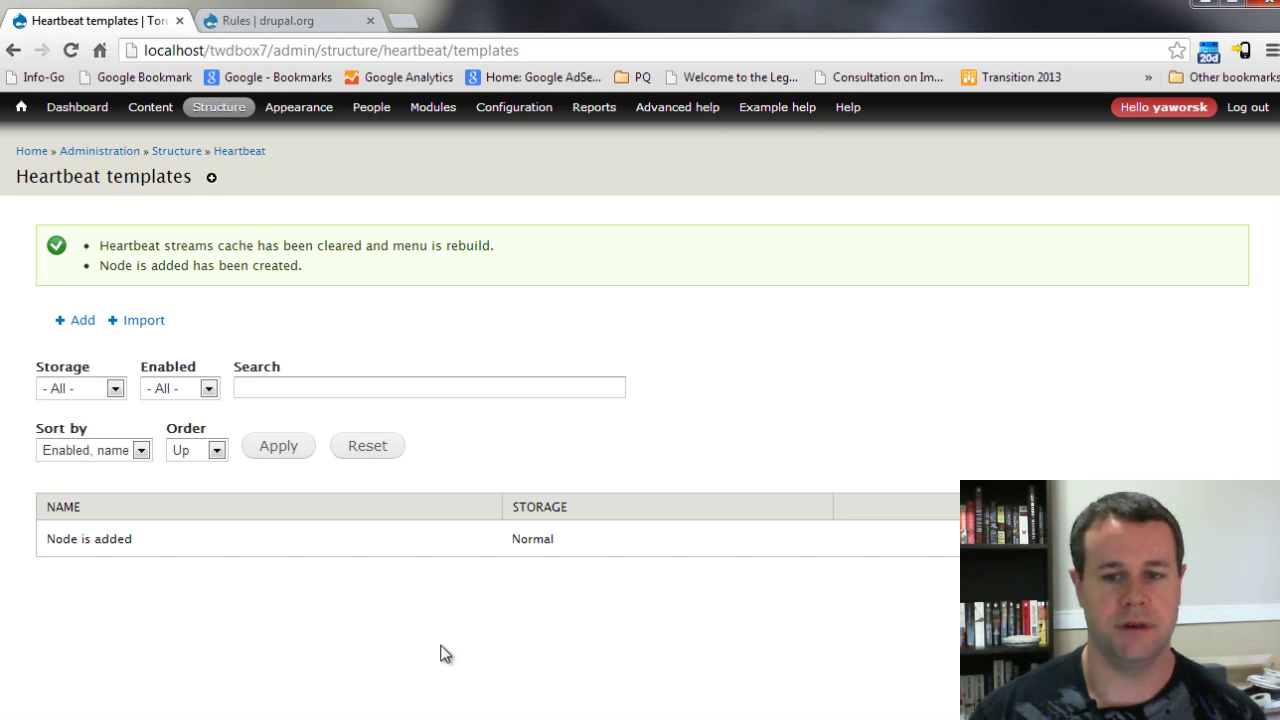
Step: Open the Rules administration page under the Workflow configuration and review the existing active rules that log Heartbeat activity
mouse_move(538, 118)
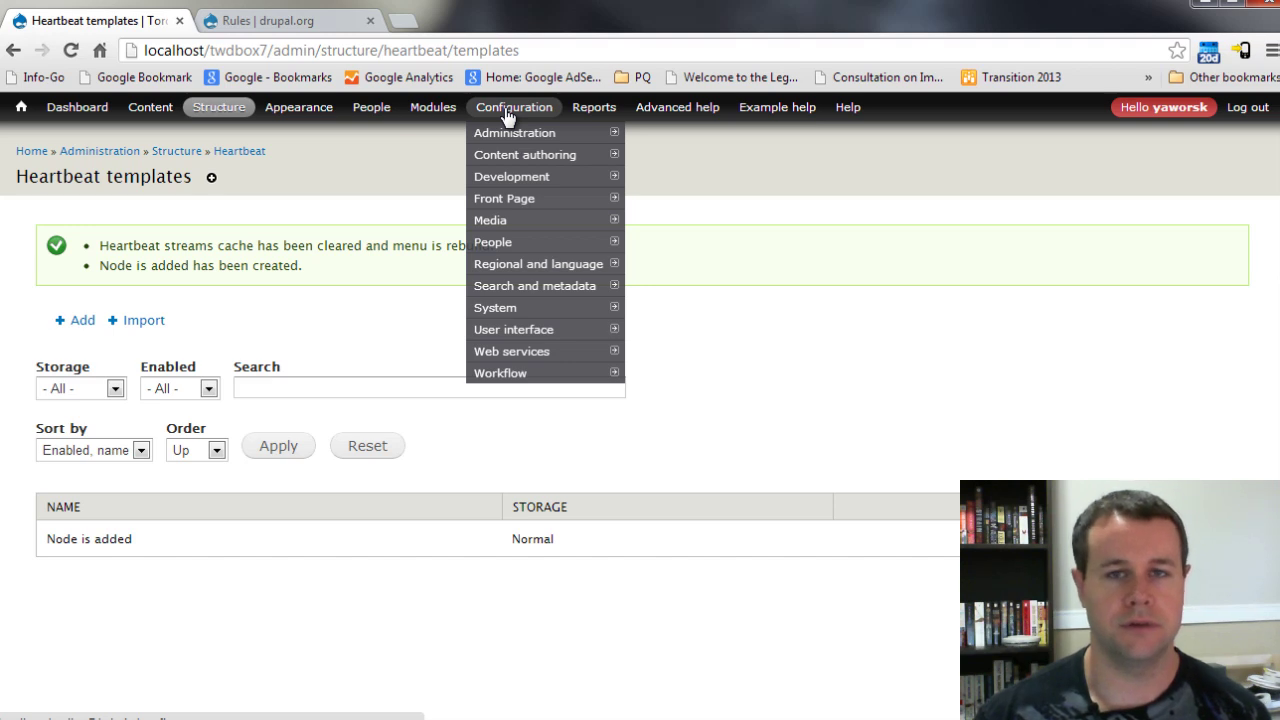
mouse_move(443, 117)
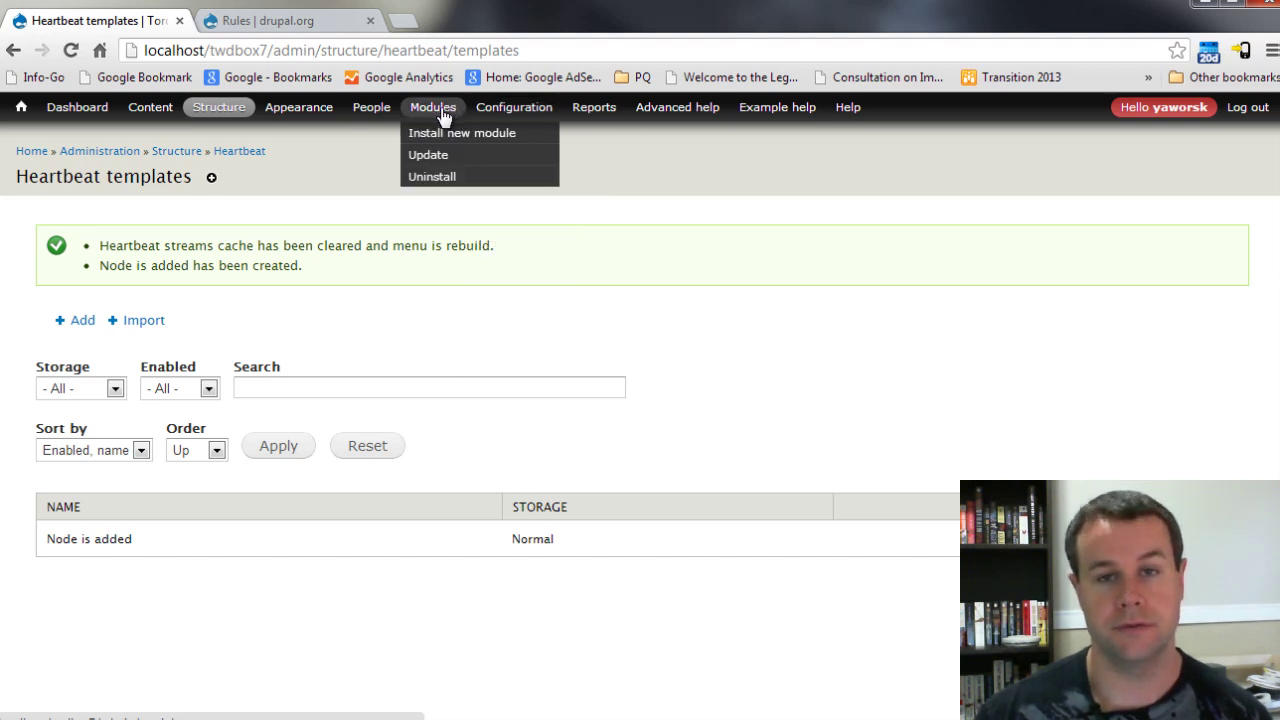
mouse_move(524, 372)
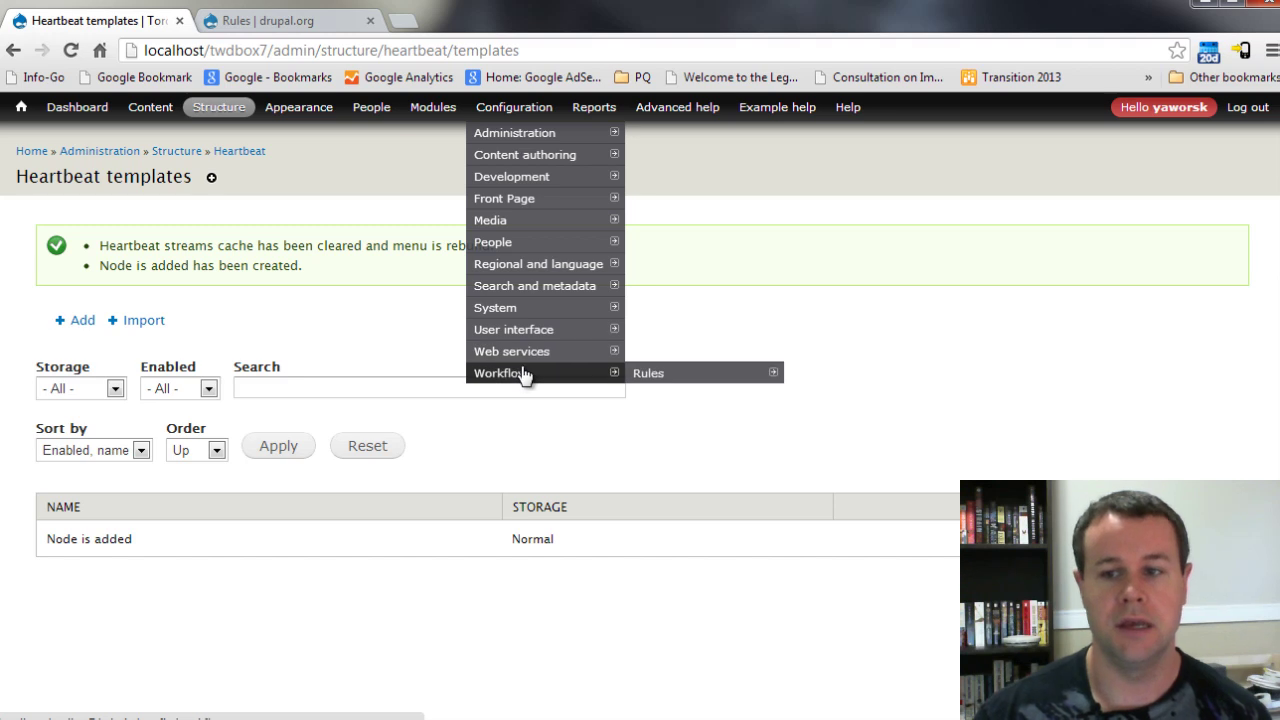
click(657, 376)
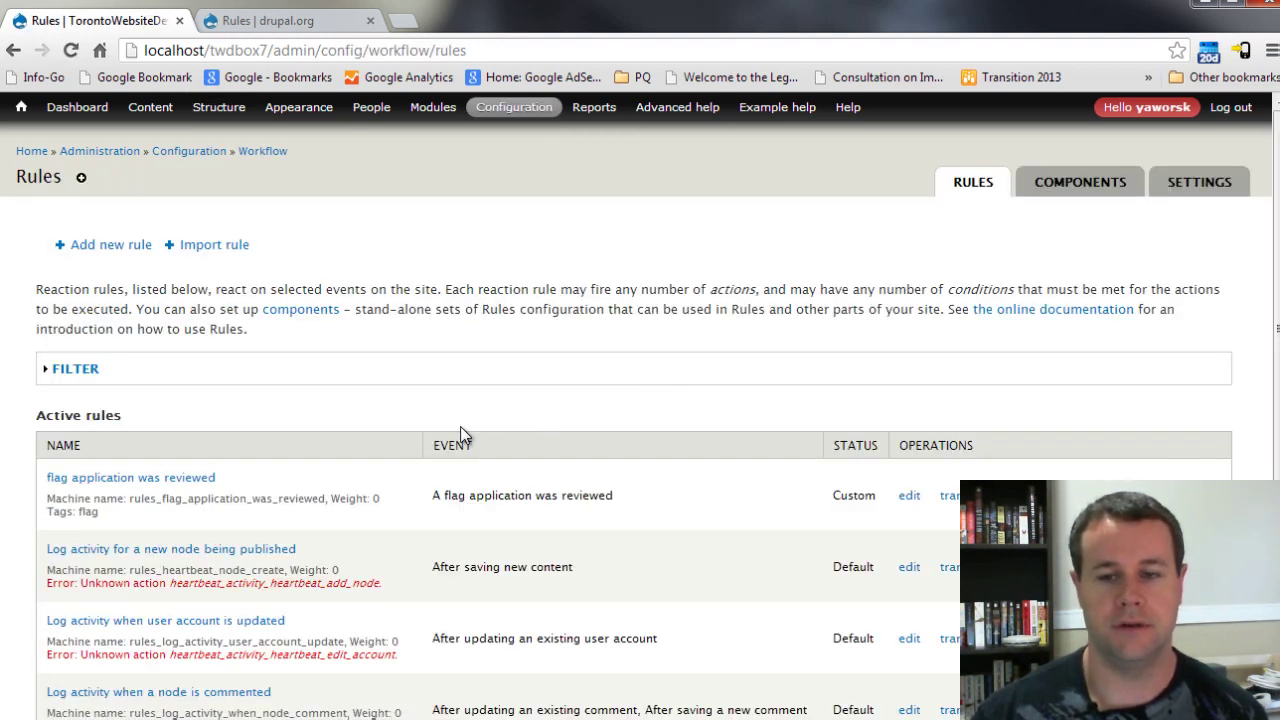
scroll(459, 426, down, 1)
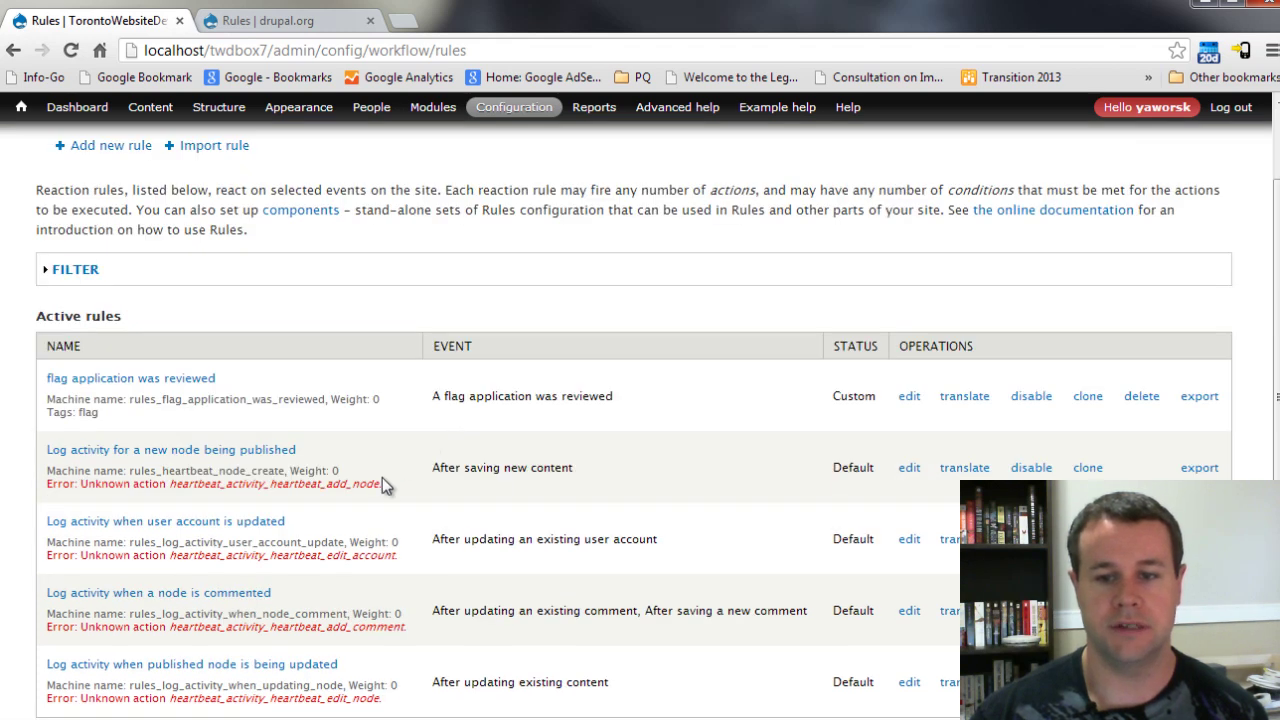
scroll(390, 500, down, 1)
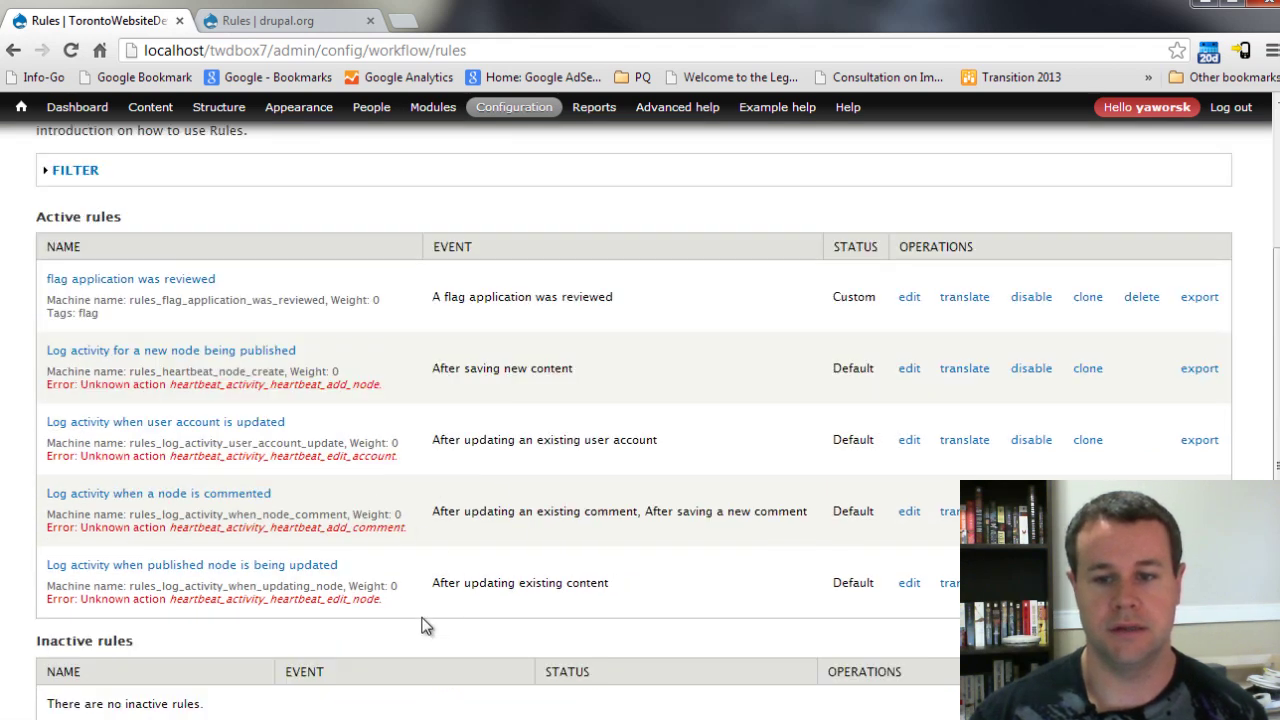
drag(46, 348, 94, 402)
click(224, 386)
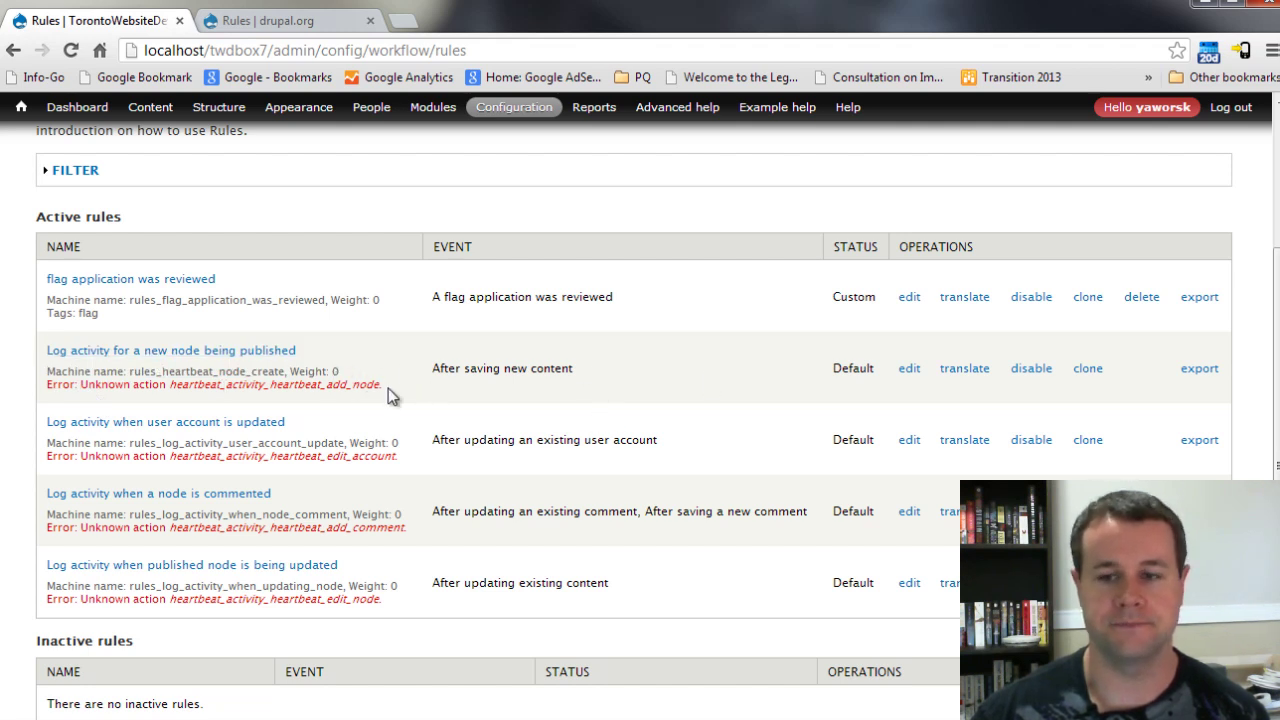
scroll(388, 388, down, 1)
scroll(388, 388, up, 2)
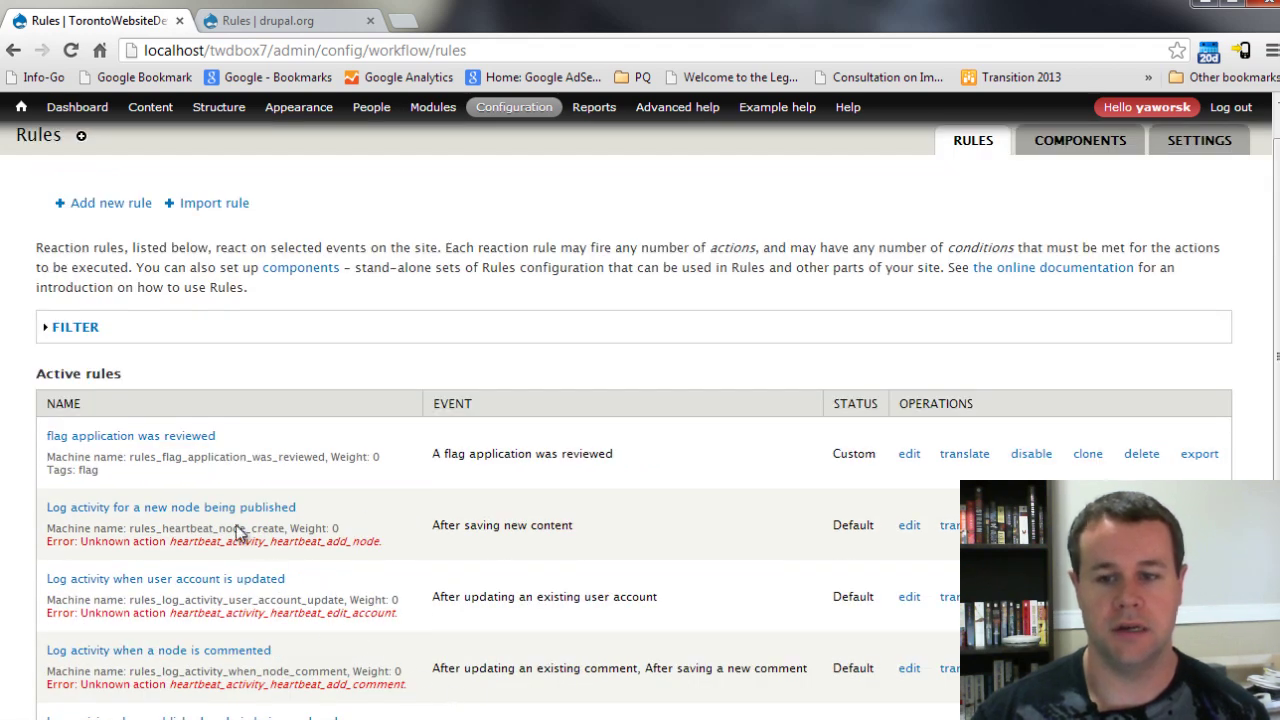
Step: Start a new reaction rule named "Record Heartbeat Activity When Node is Added" with the tag "heartbeat"
click(101, 205)
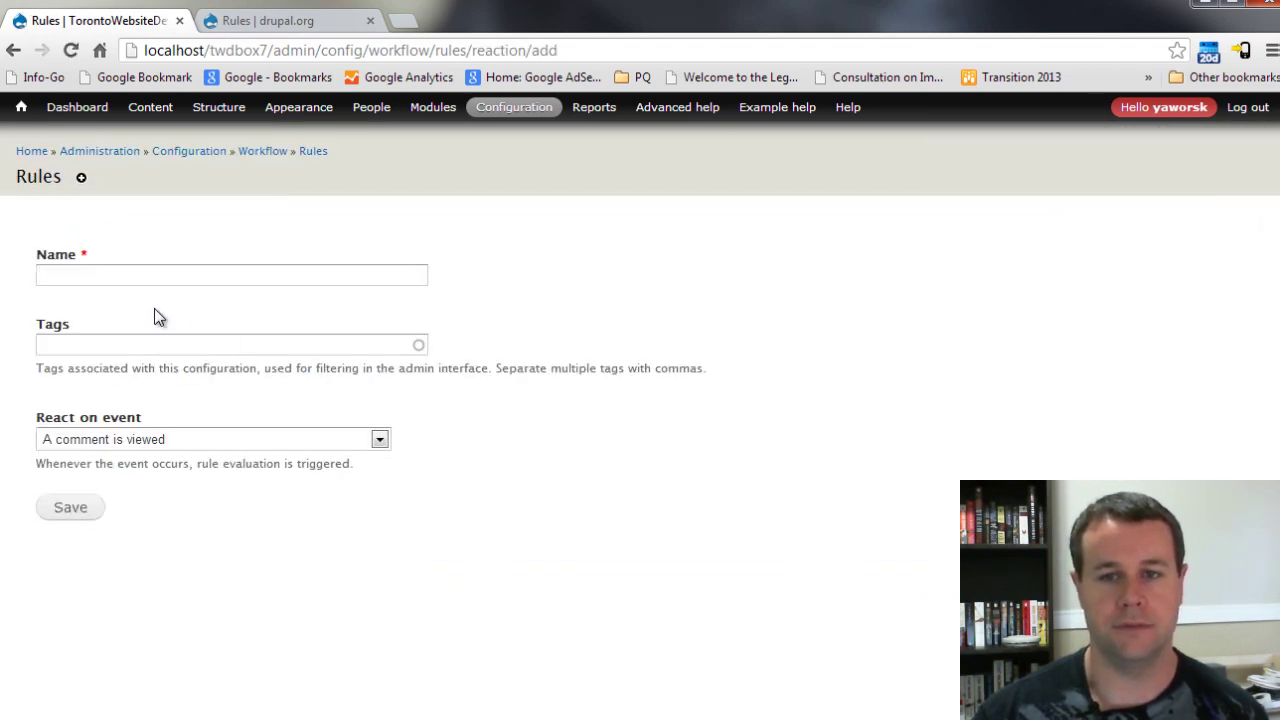
click(72, 270)
text(Heartbeat Activity )
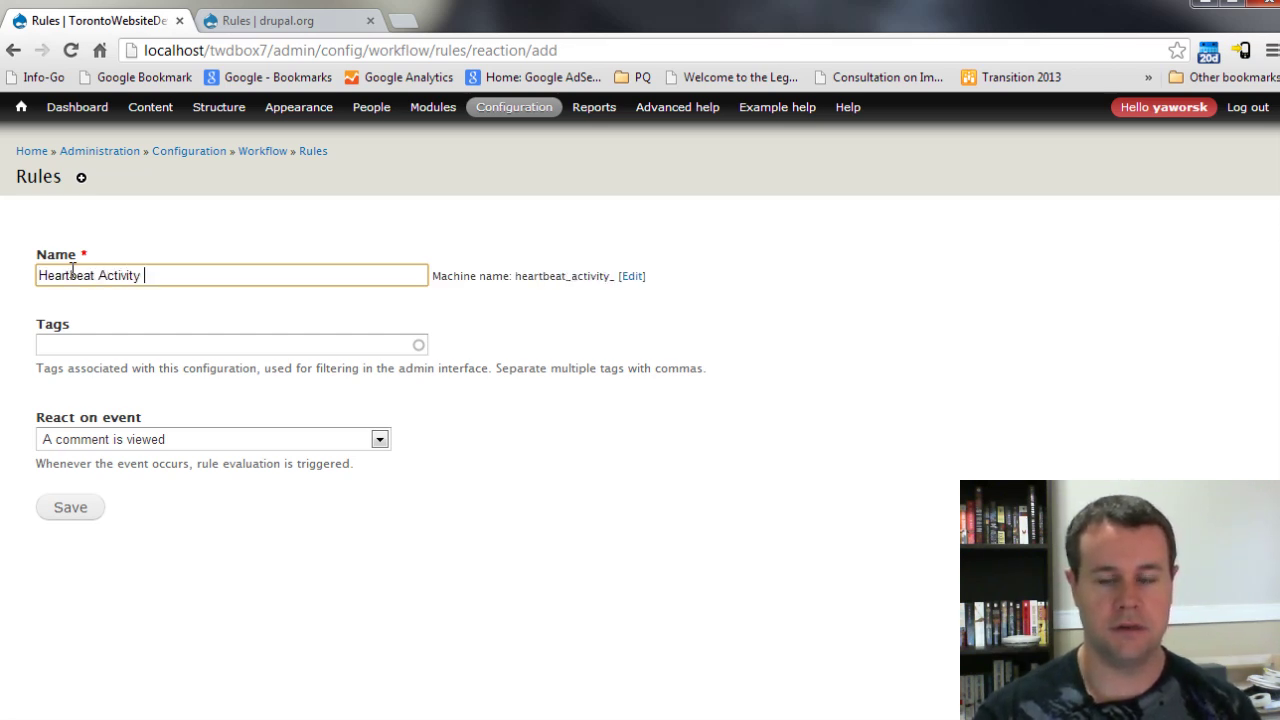
text(Record )
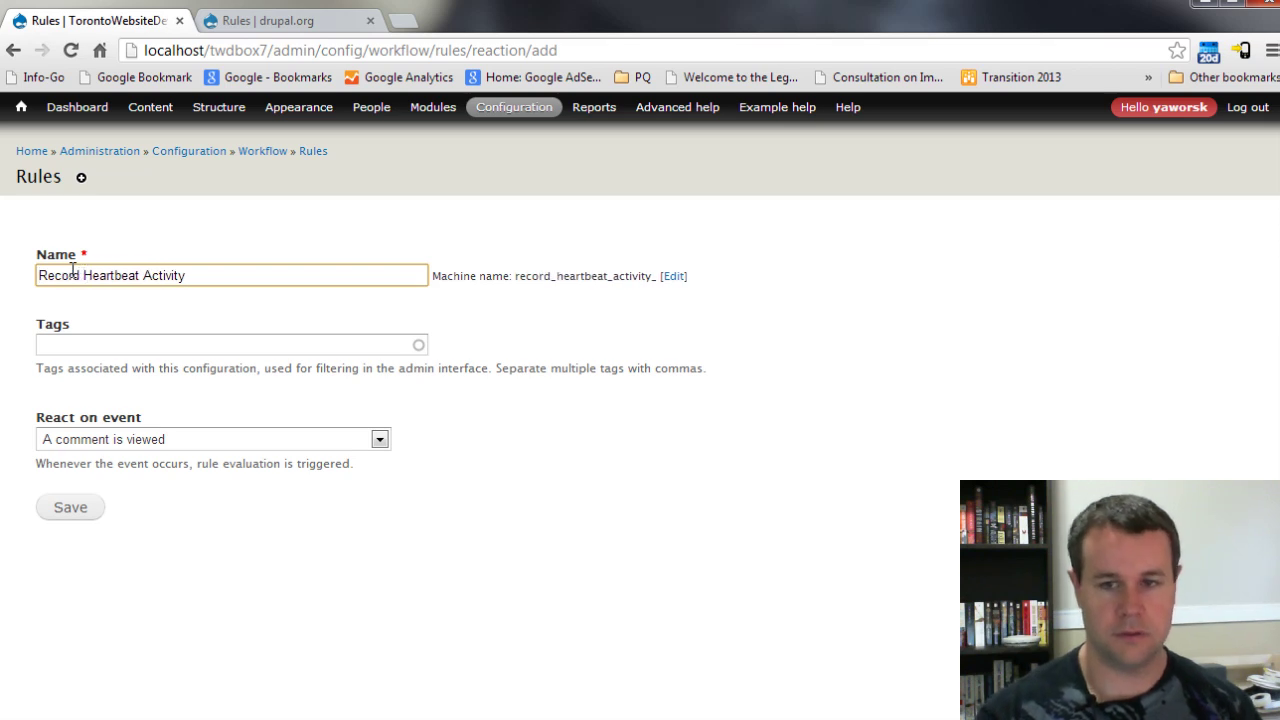
text(When Node is)
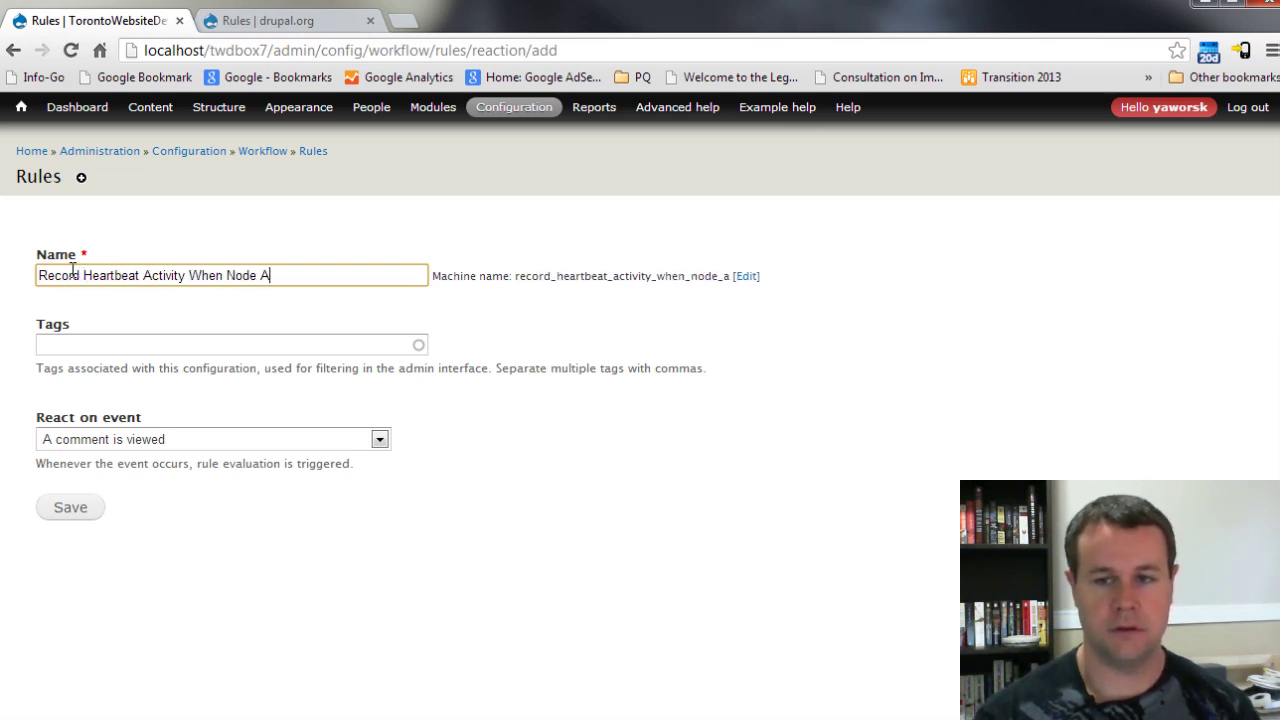
text( Added)
key(Tab)
key(Tab)
text(heartbeat)
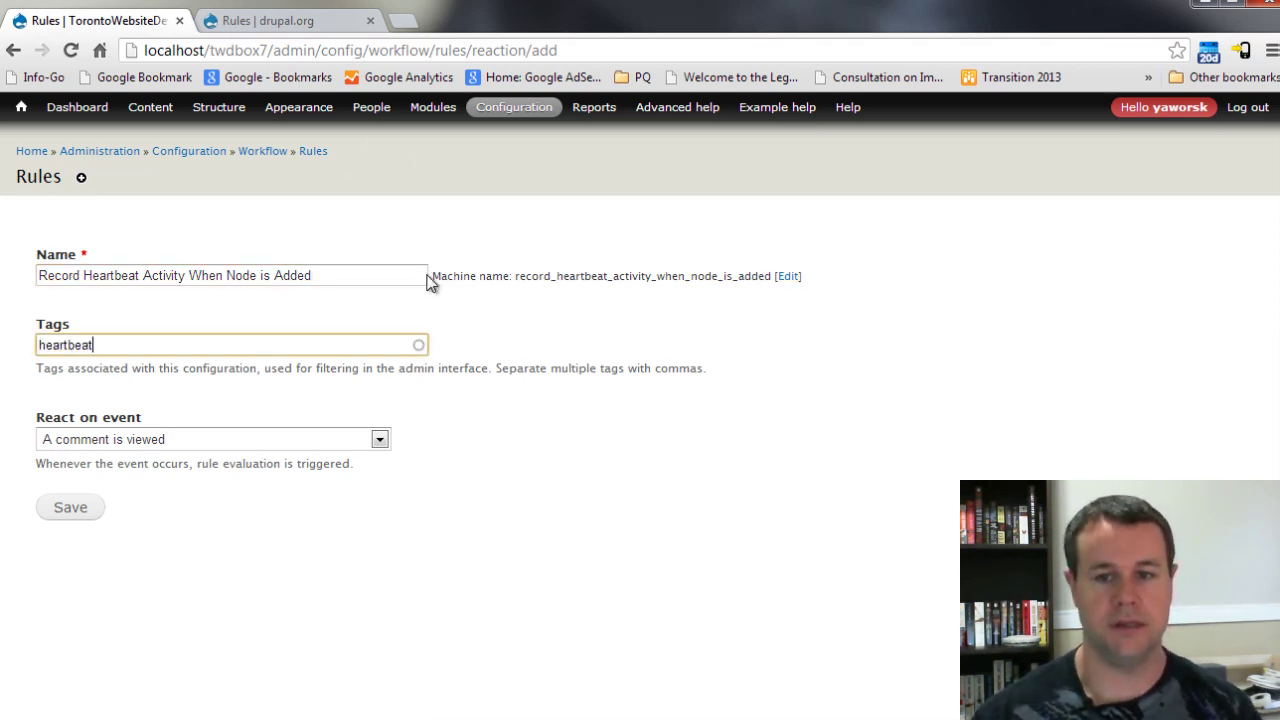
Step: Set the rule to react on the Node event "After saving new content" and save it
click(378, 441)
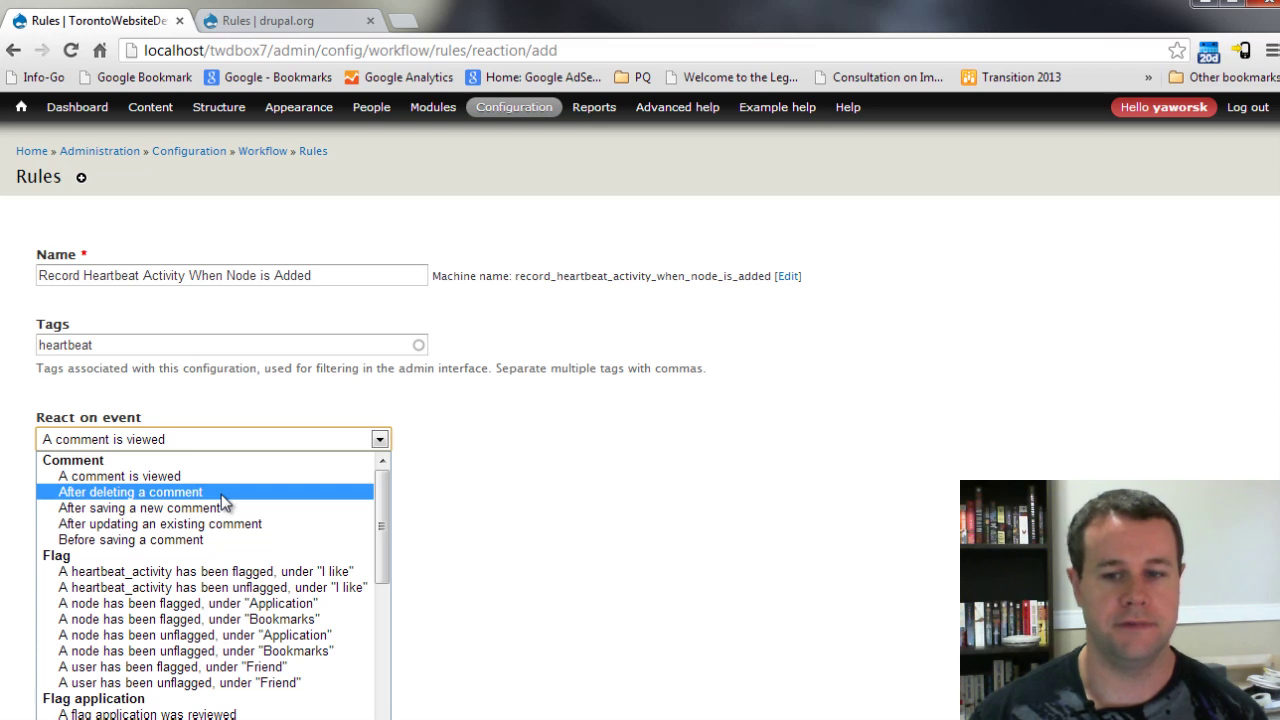
drag(382, 497, 369, 603)
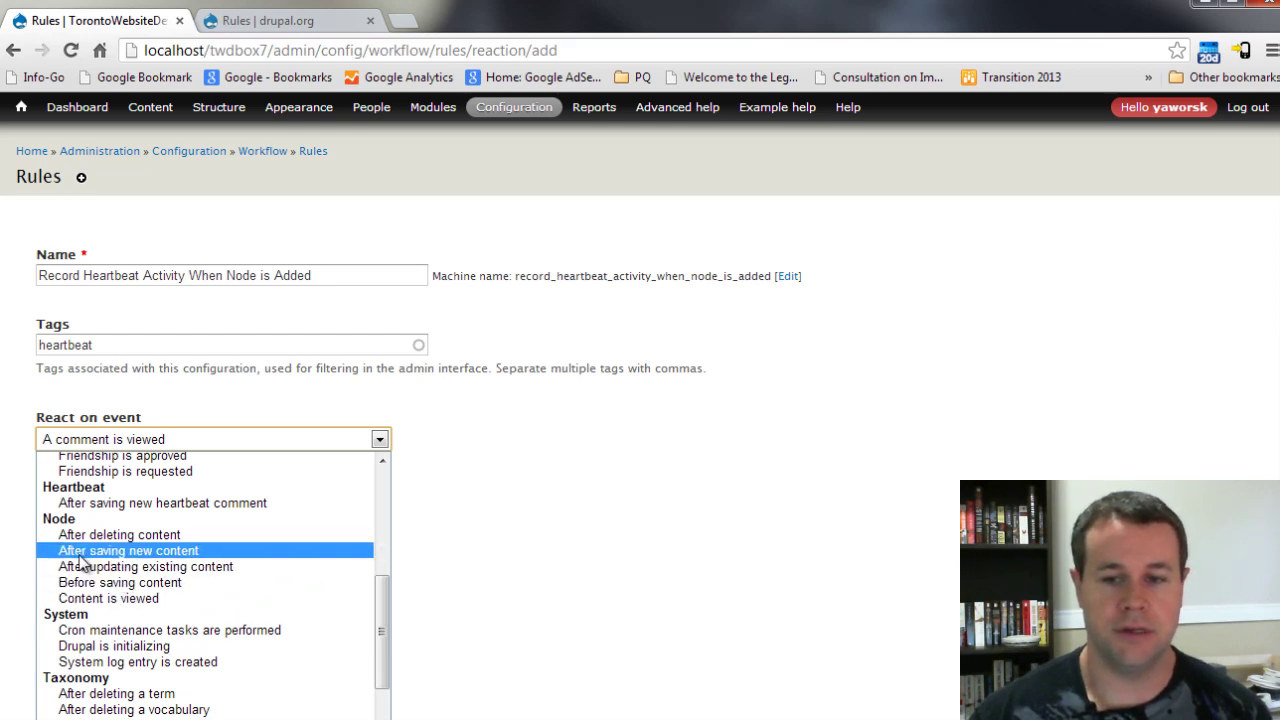
click(127, 552)
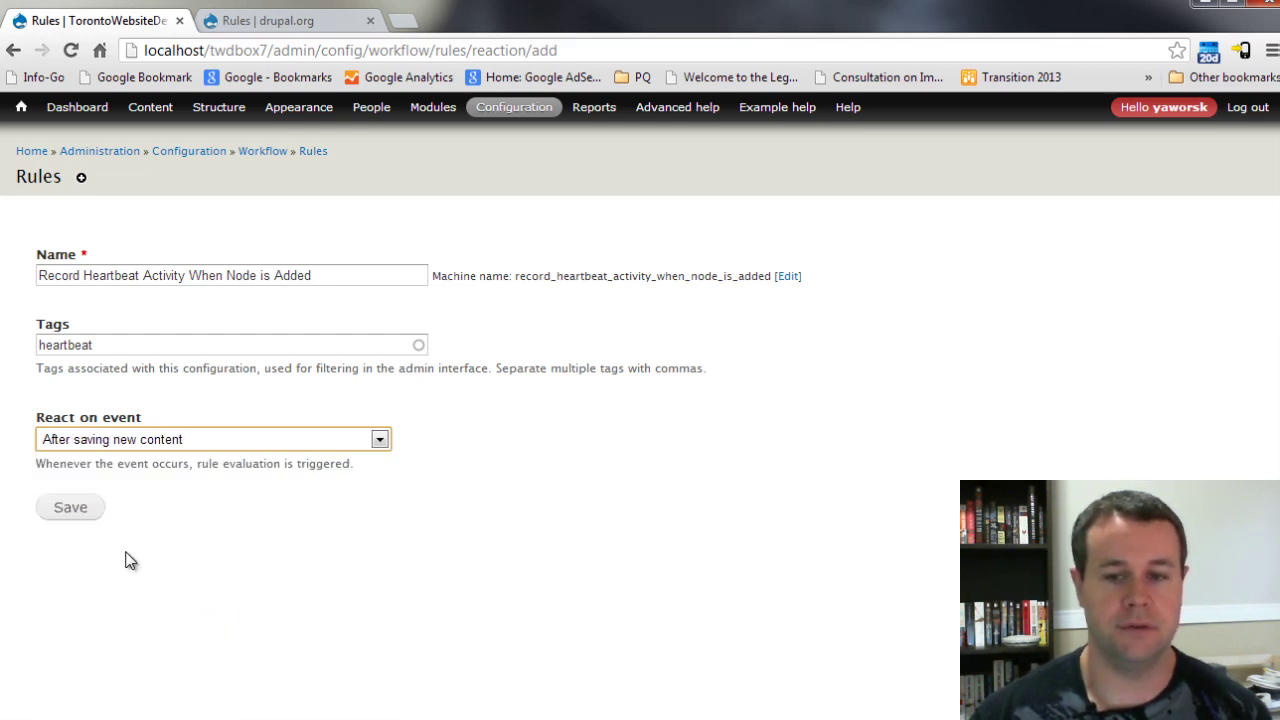
click(72, 520)
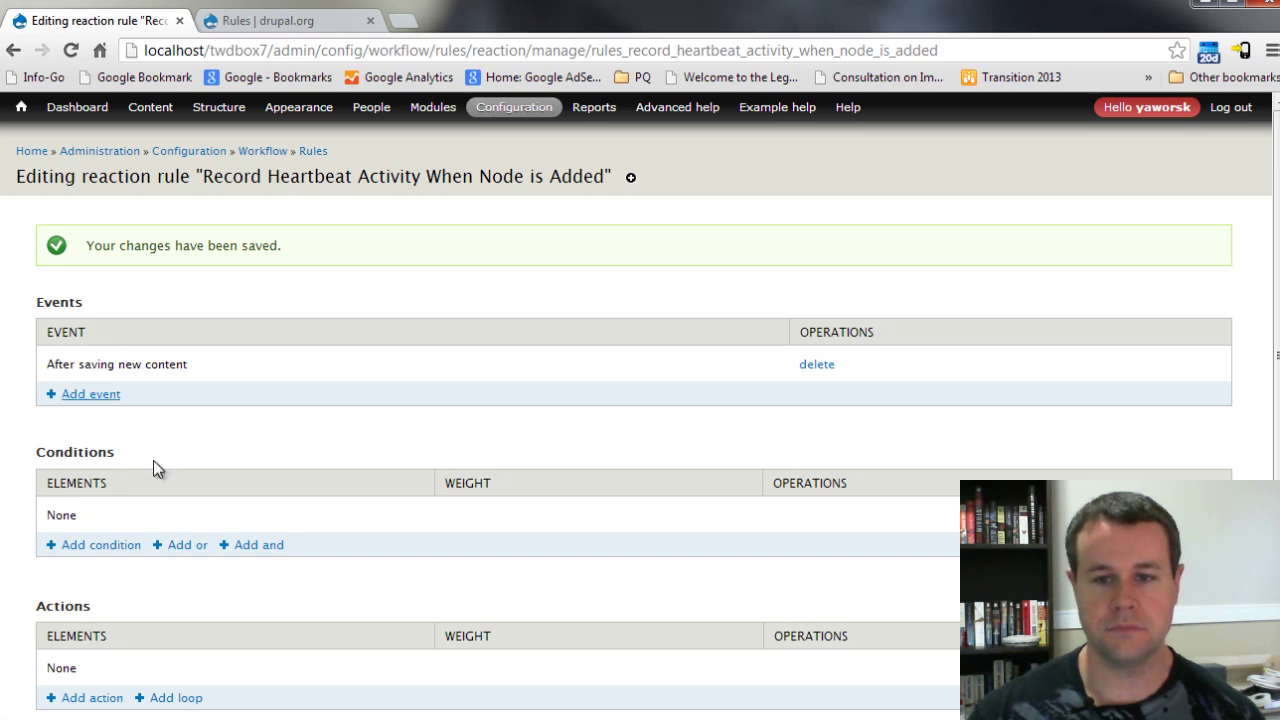
scroll(176, 432, down, 1)
click(86, 447)
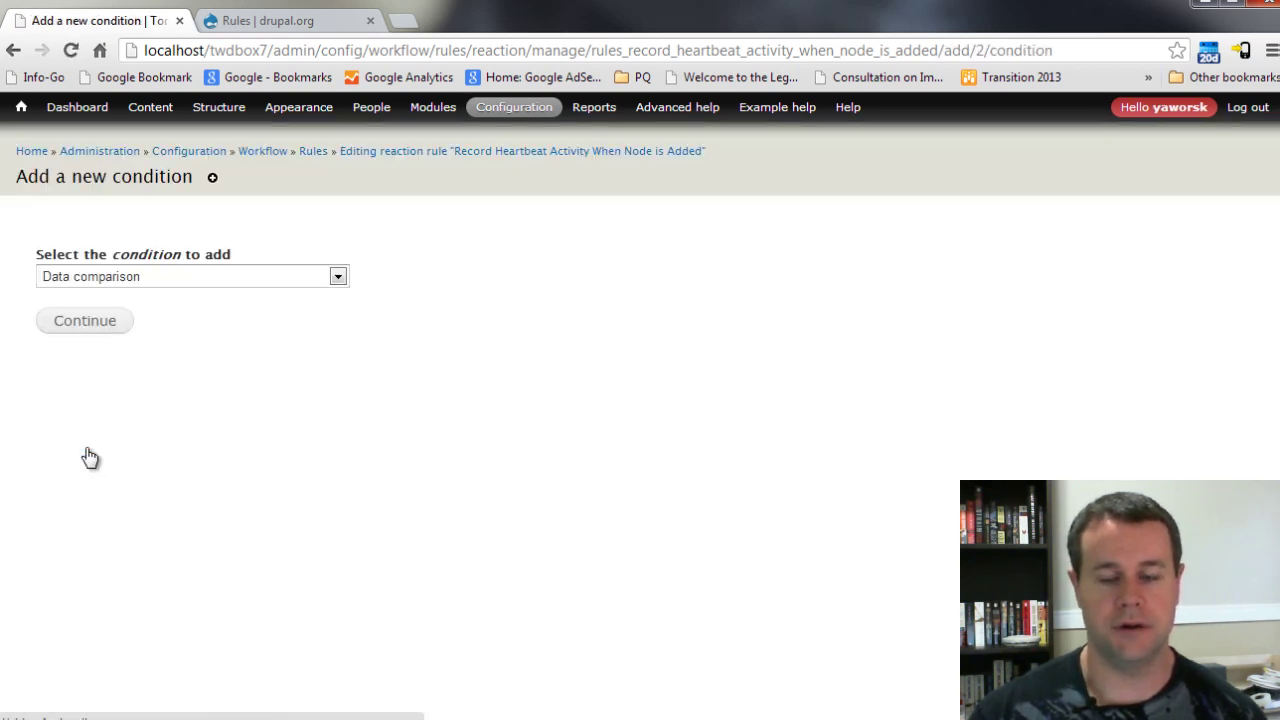
click(240, 289)
scroll(262, 414, down, 9)
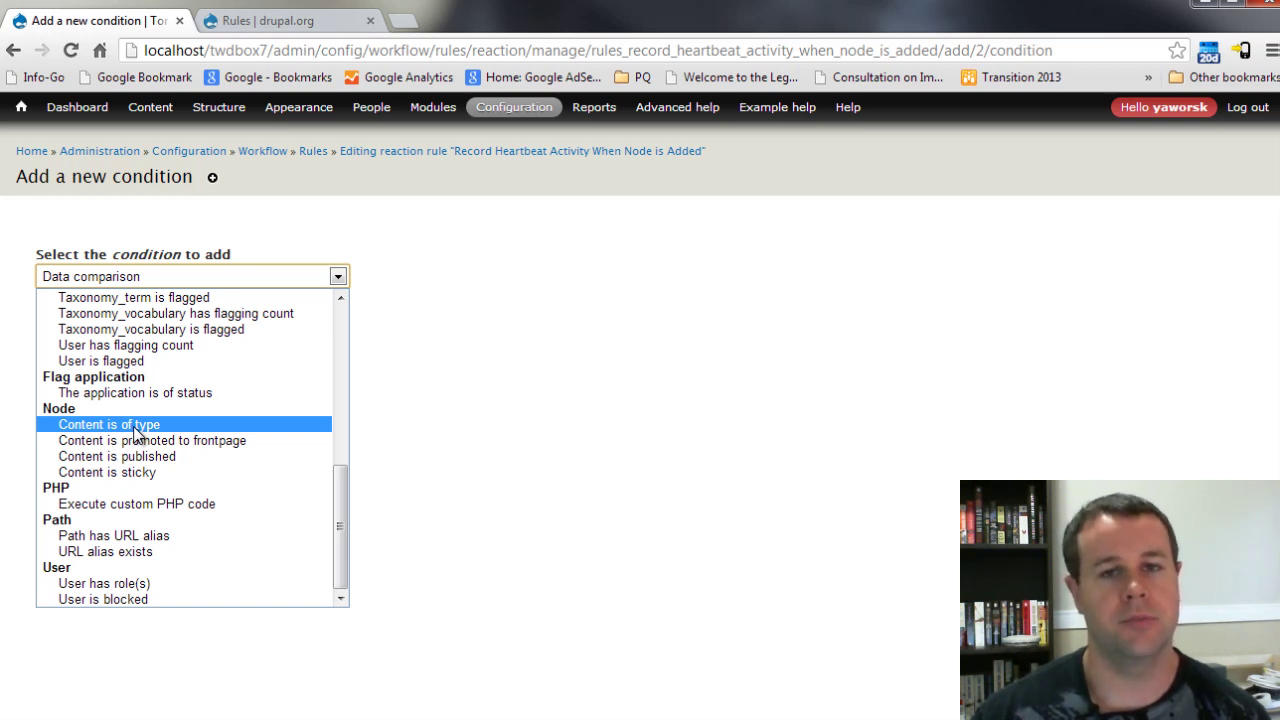
click(475, 511)
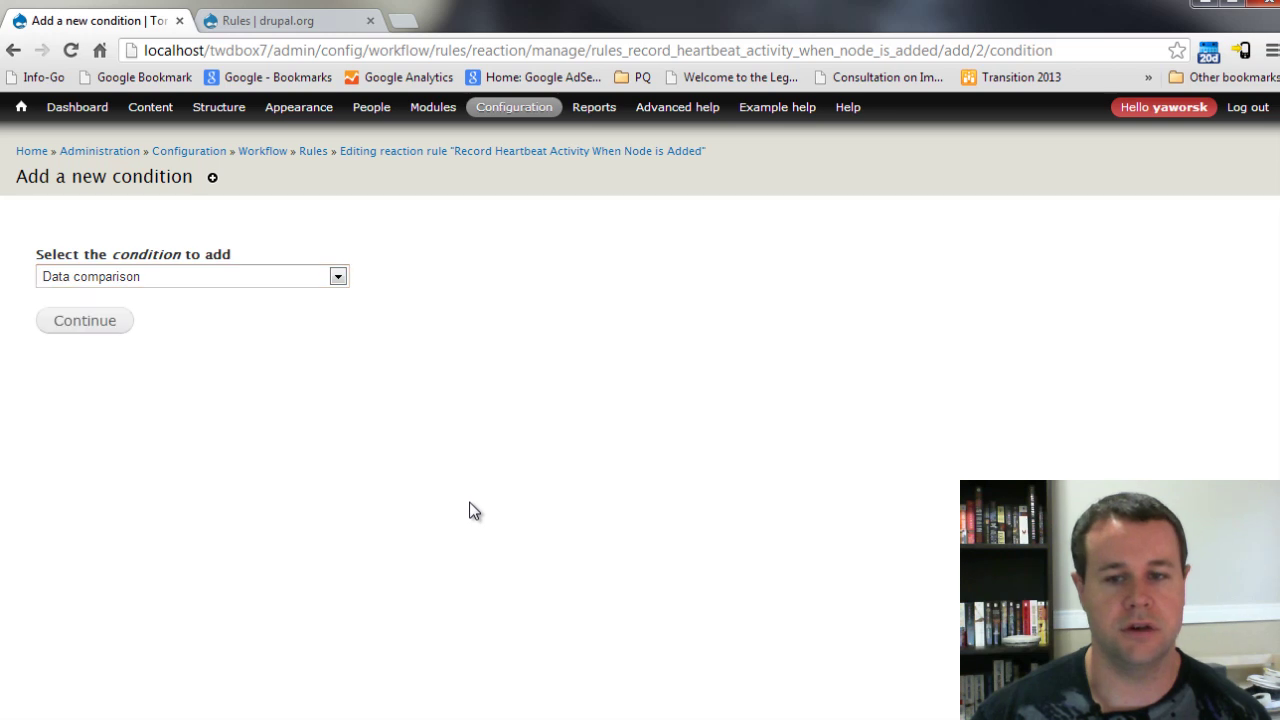
key(alt+Left)
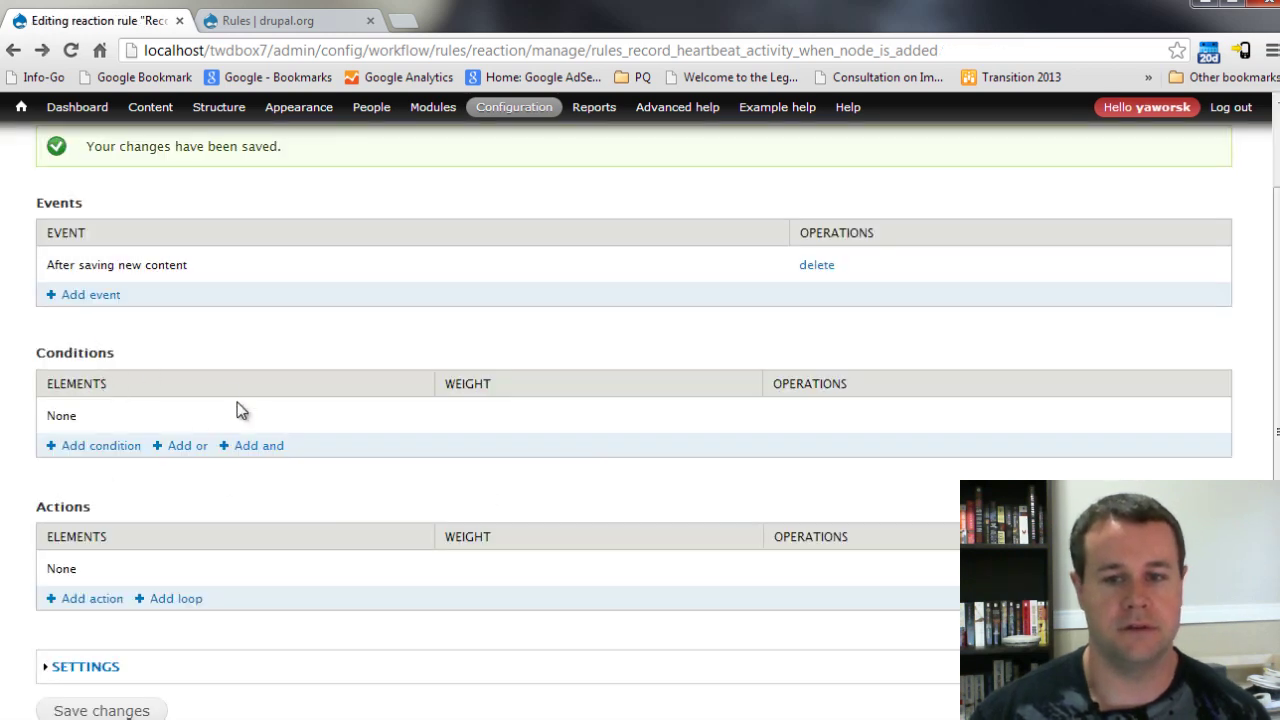
Step: Add a new action to the rule using the Heartbeat option "Log activity for A user adds a node to the site"
click(105, 601)
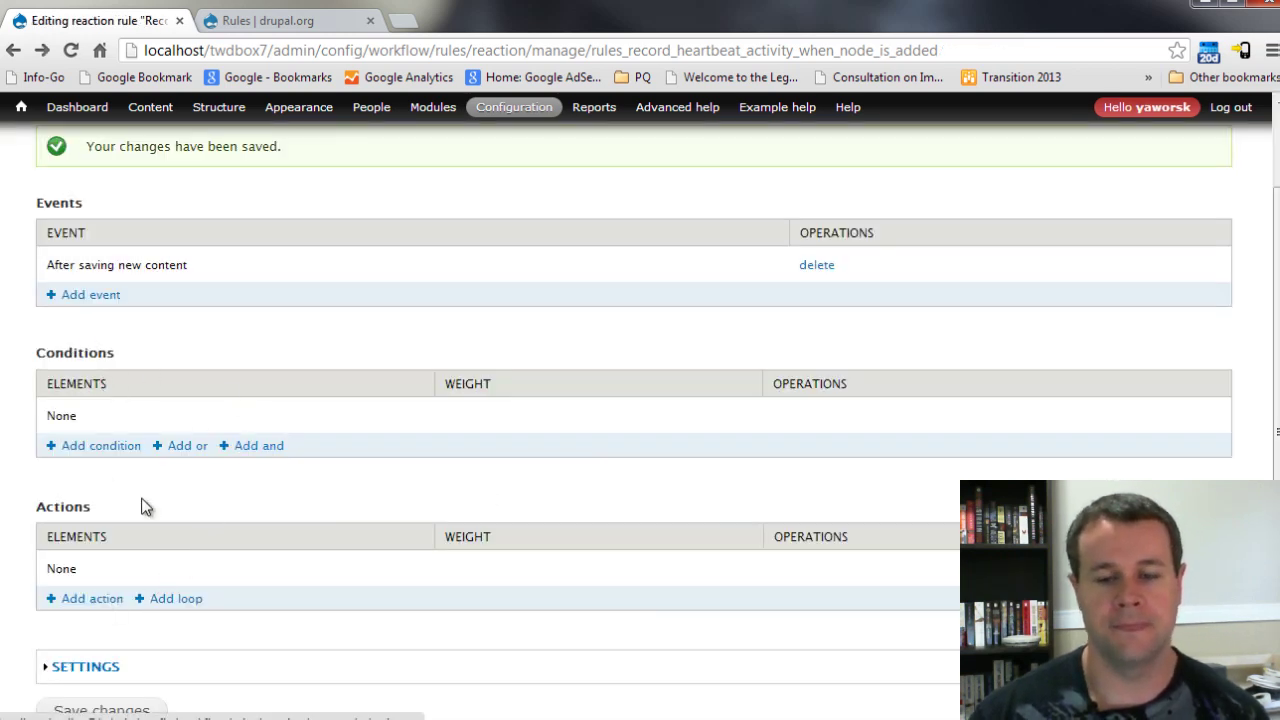
click(85, 605)
click(305, 283)
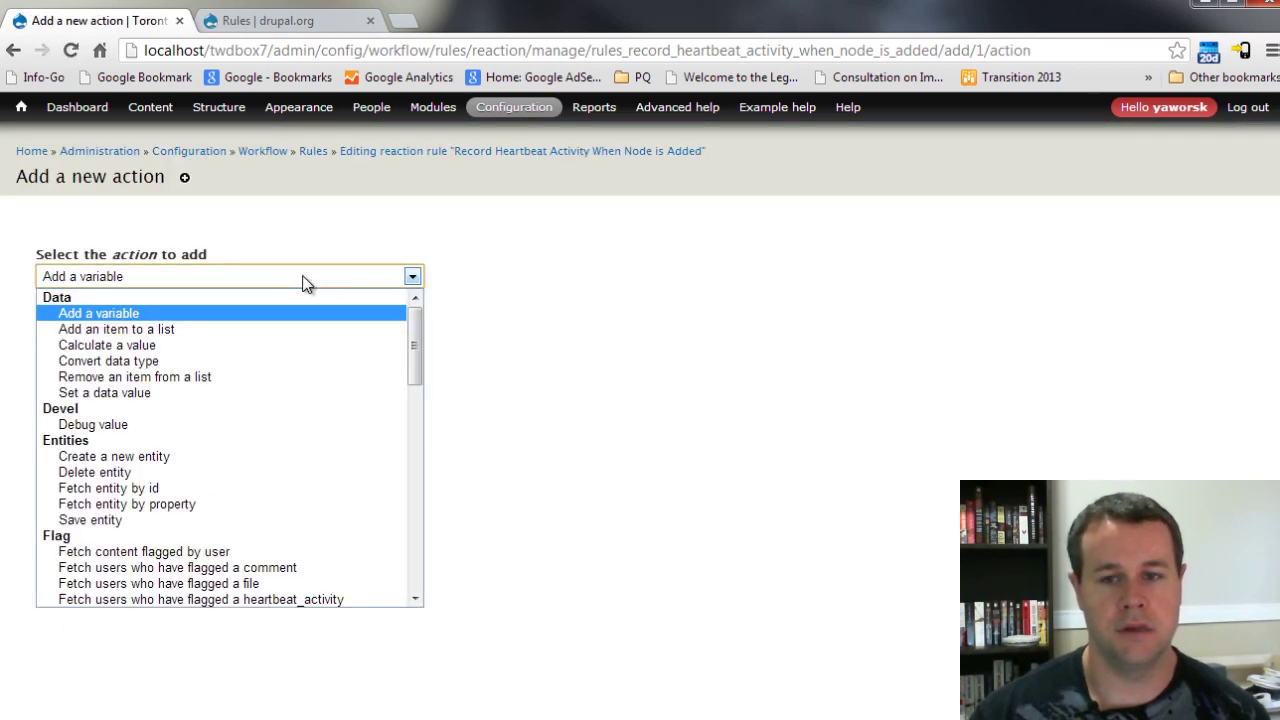
scroll(336, 362, down, 12)
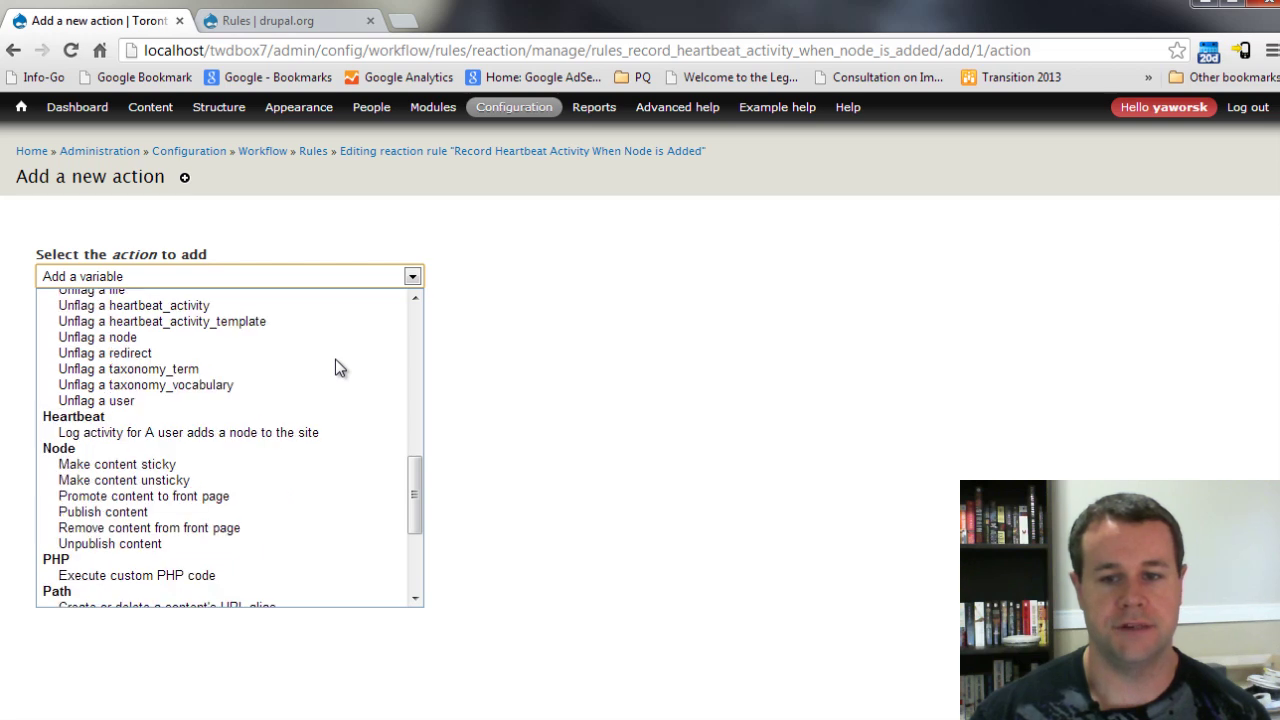
click(166, 432)
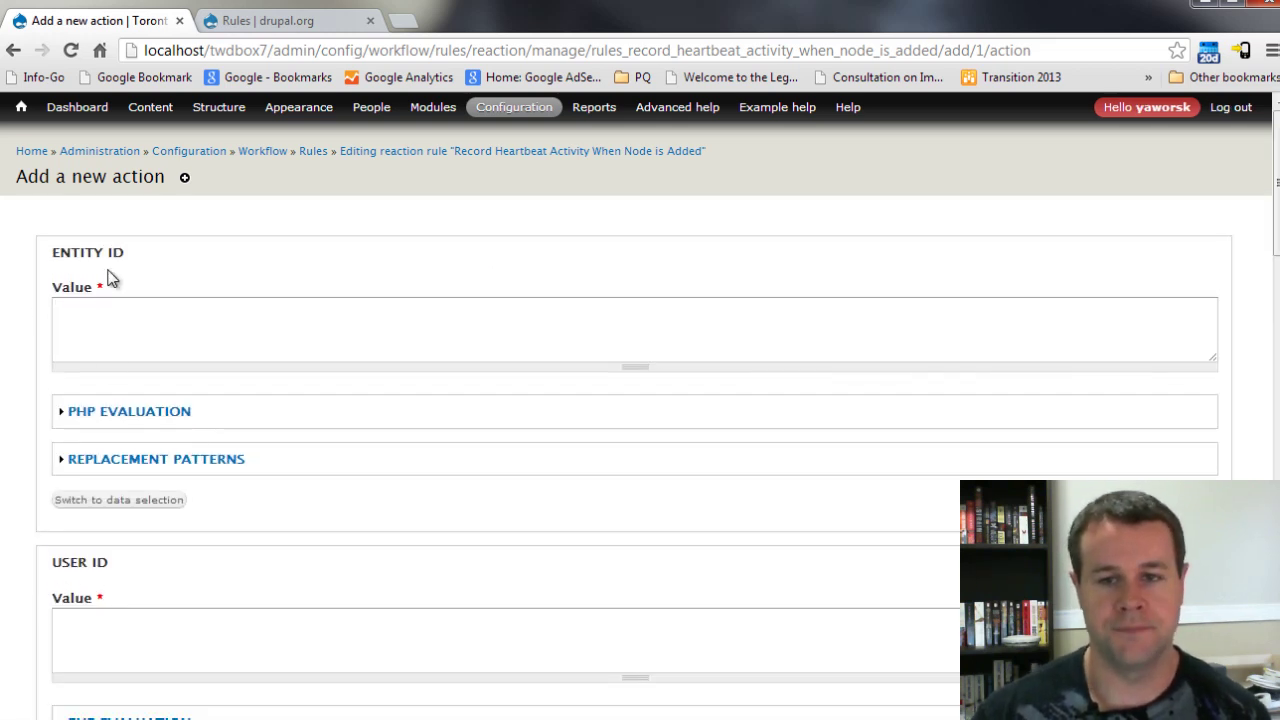
Step: Set the action's Entity ID value to the content ID token [node:nid], copied from the replacement patterns, and collapse the pattern list
triple_click(52, 252)
click(53, 253)
drag(53, 253, 128, 262)
click(118, 252)
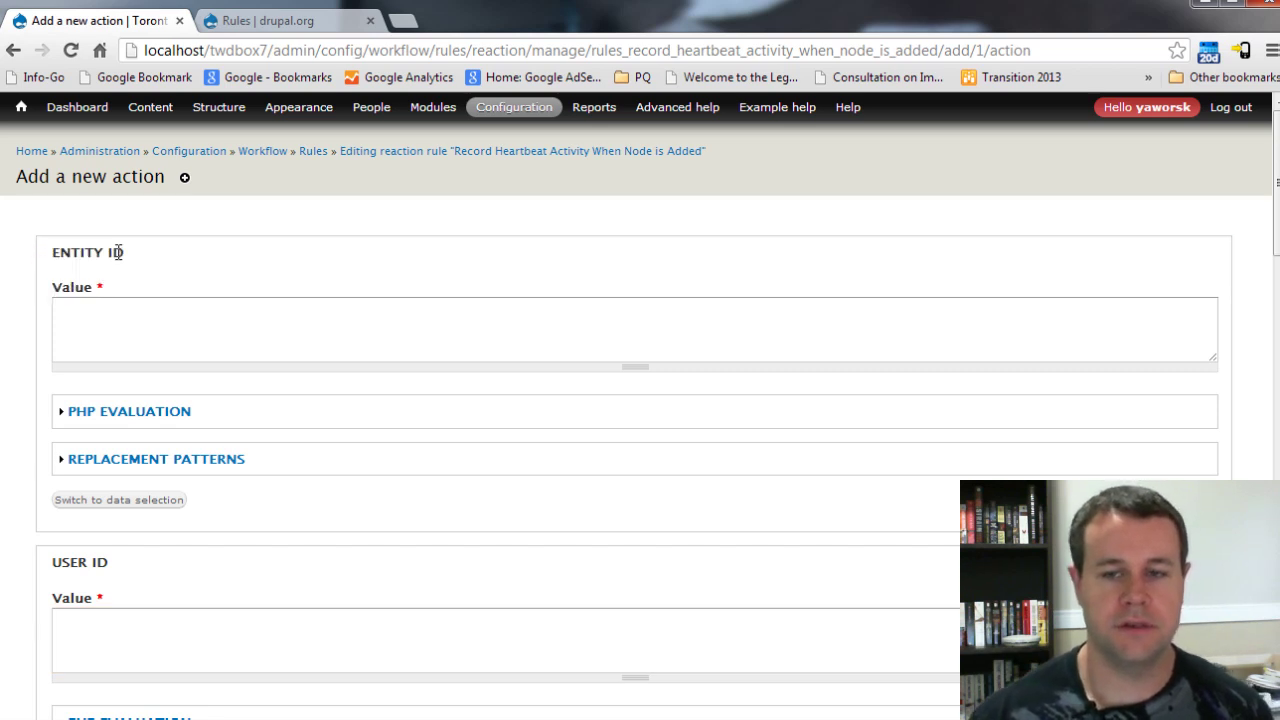
click(100, 316)
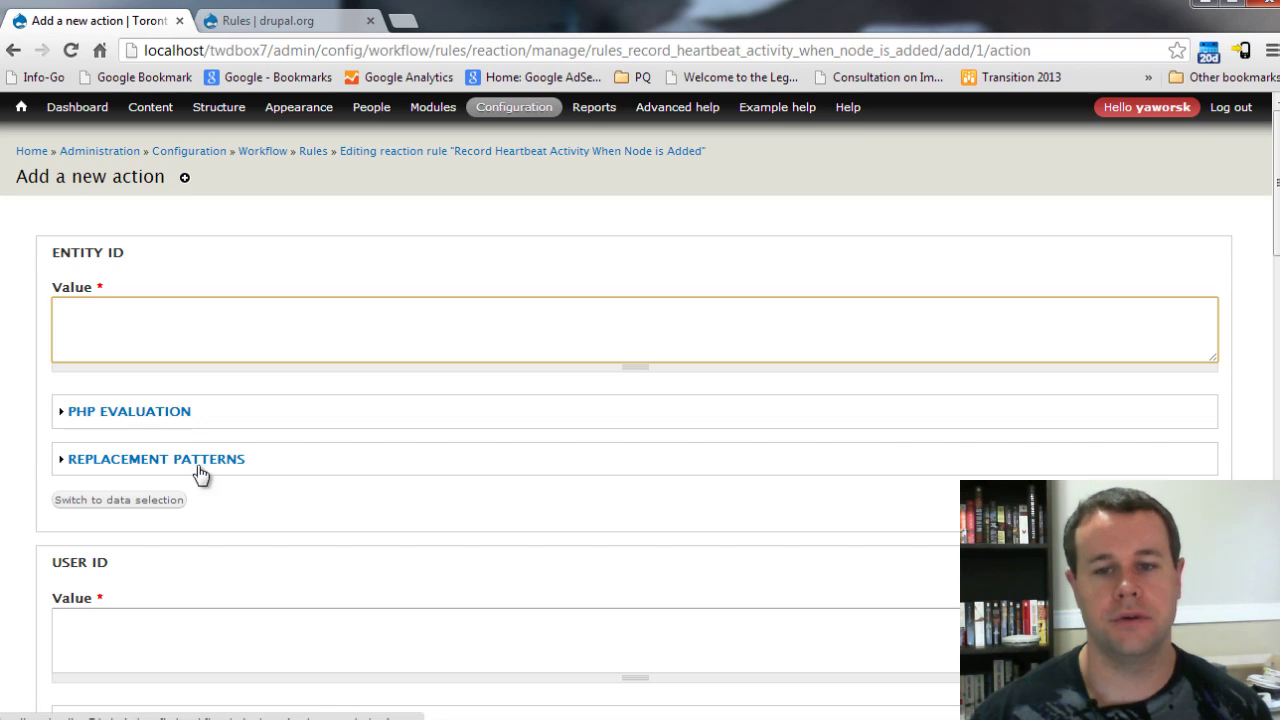
click(180, 460)
scroll(175, 460, down, 5)
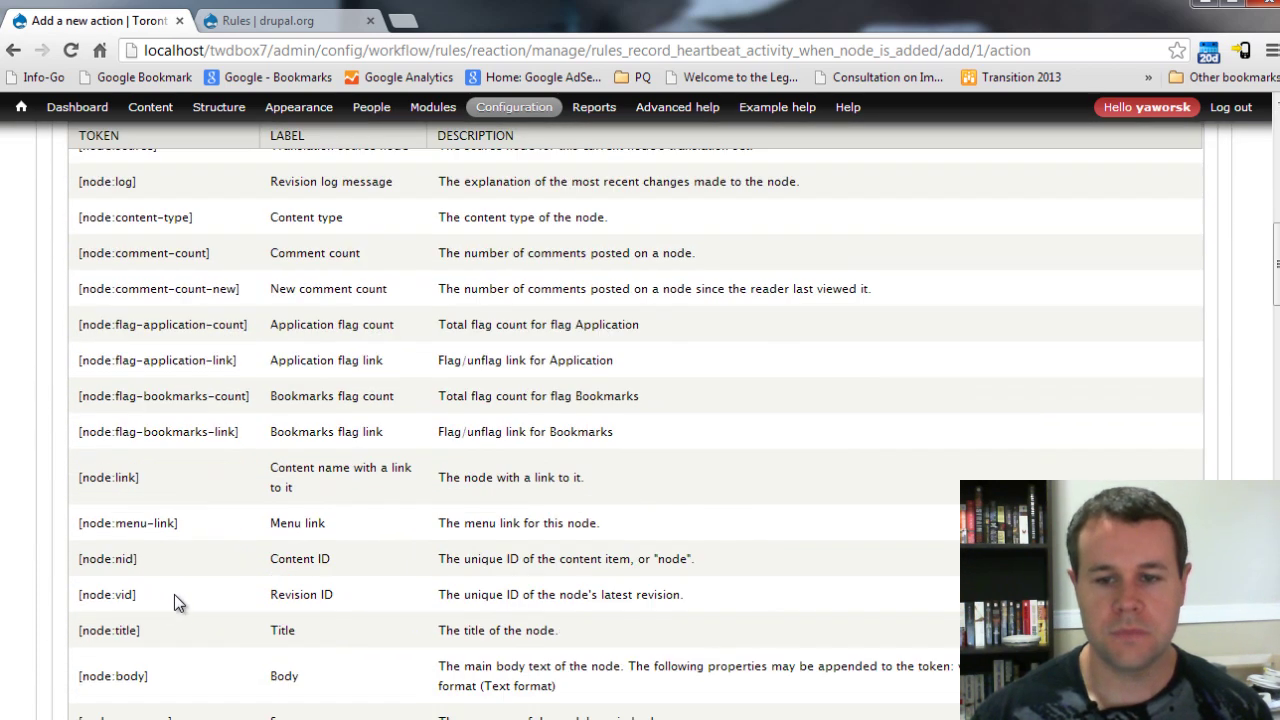
drag(140, 559, 96, 568)
key(ctrl+c)
scroll(208, 571, up, 10)
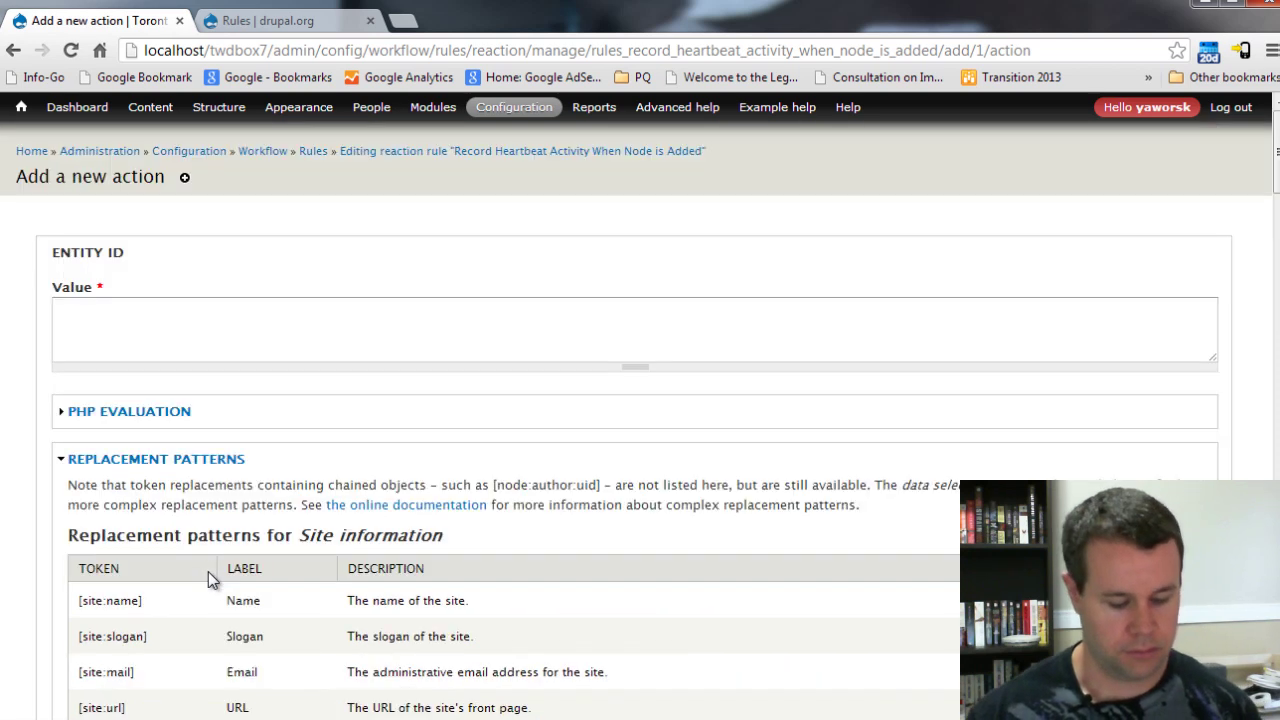
click(97, 309)
key(ctrl+v)
click(140, 459)
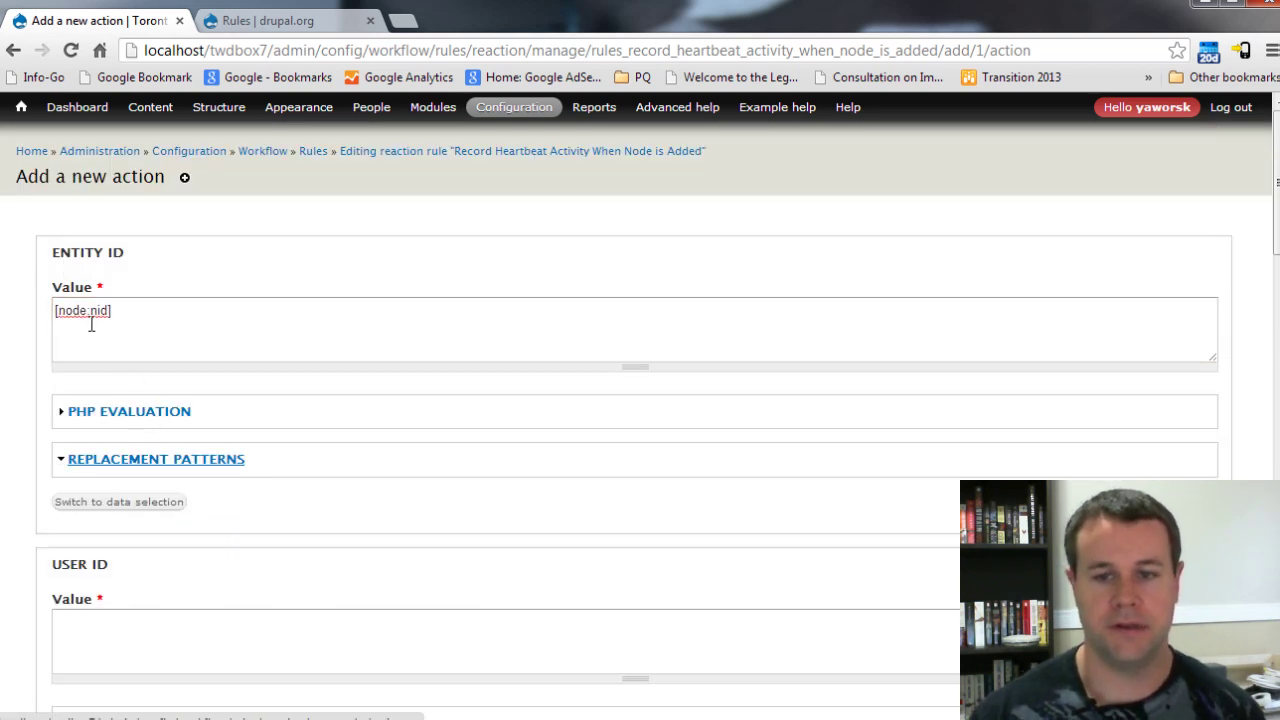
Step: Set the action's User ID value to the token [node:author:uid], copied from the replacement patterns note, and collapse the pattern list
scroll(171, 563, down, 1)
click(97, 526)
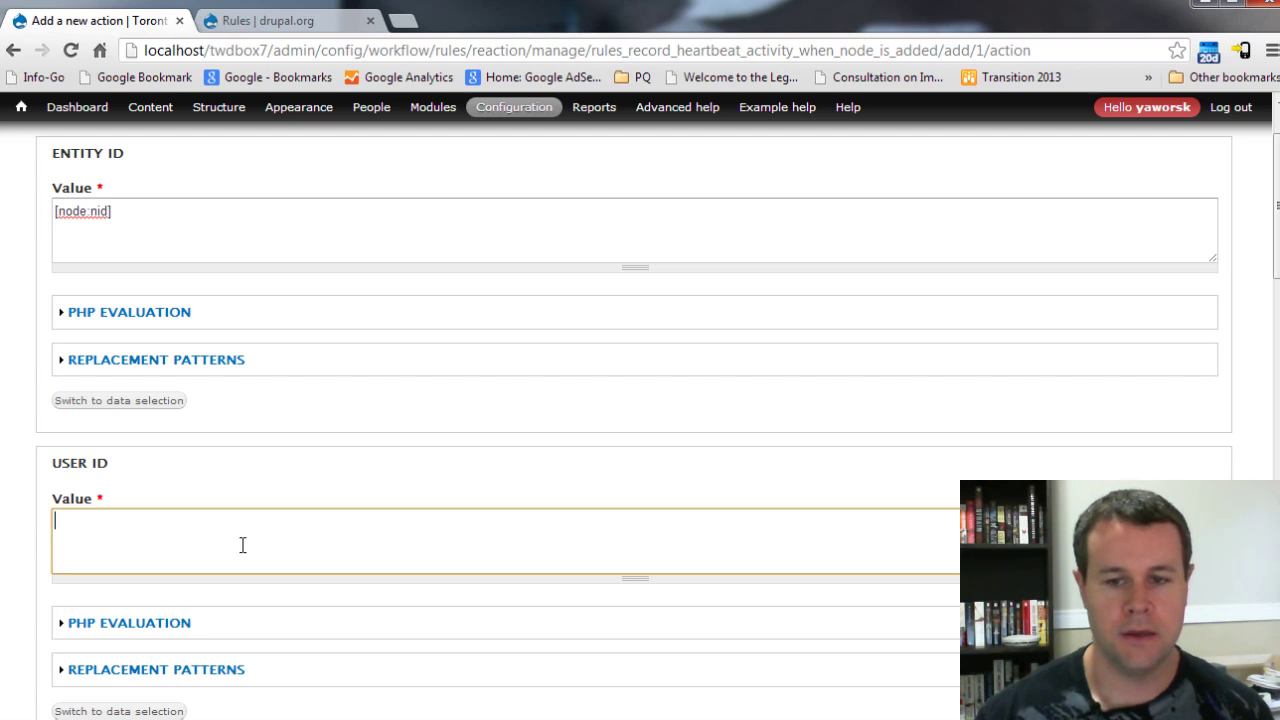
click(206, 676)
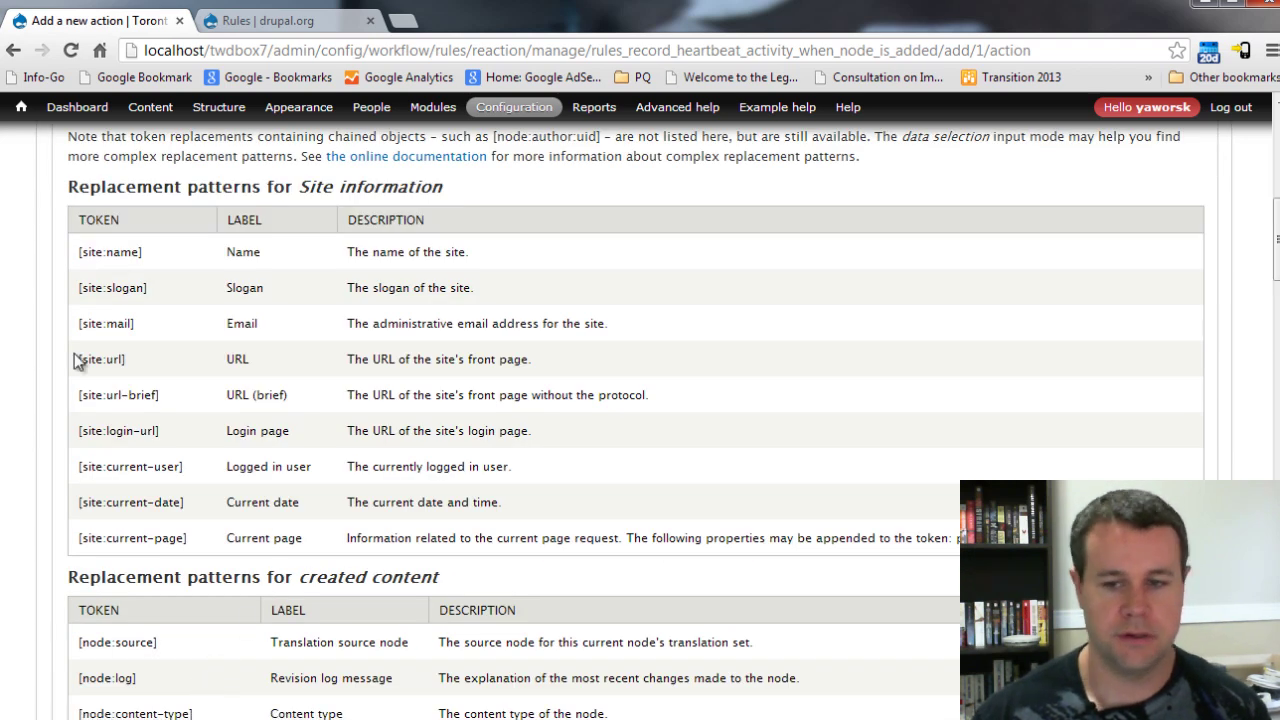
scroll(215, 445, down, 6)
scroll(215, 442, up, 7)
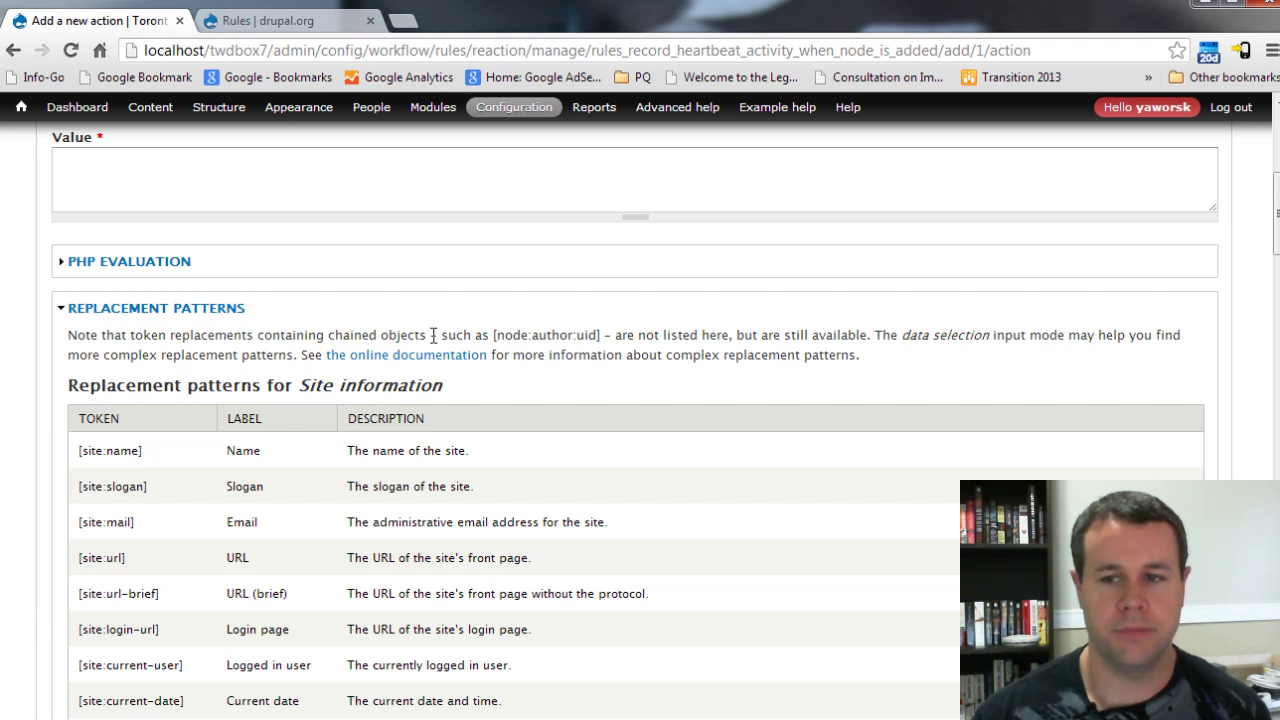
drag(496, 335, 595, 338)
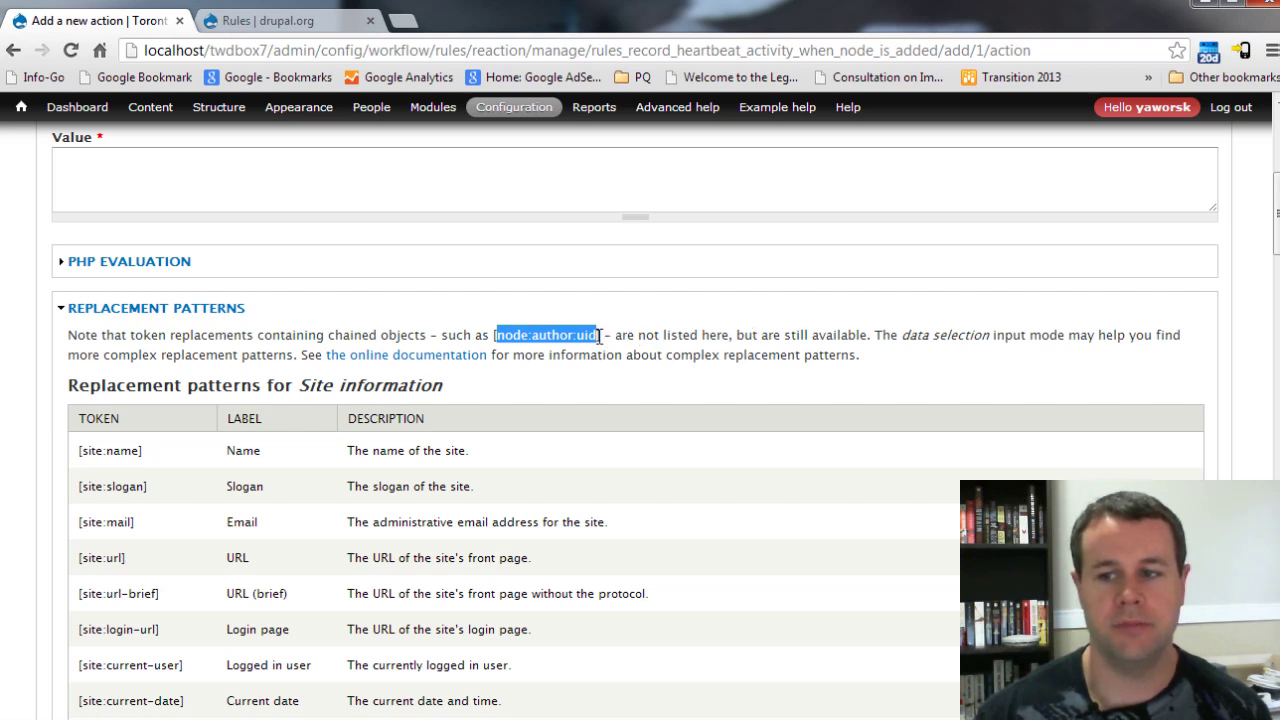
drag(602, 334, 494, 334)
key(ctrl+c)
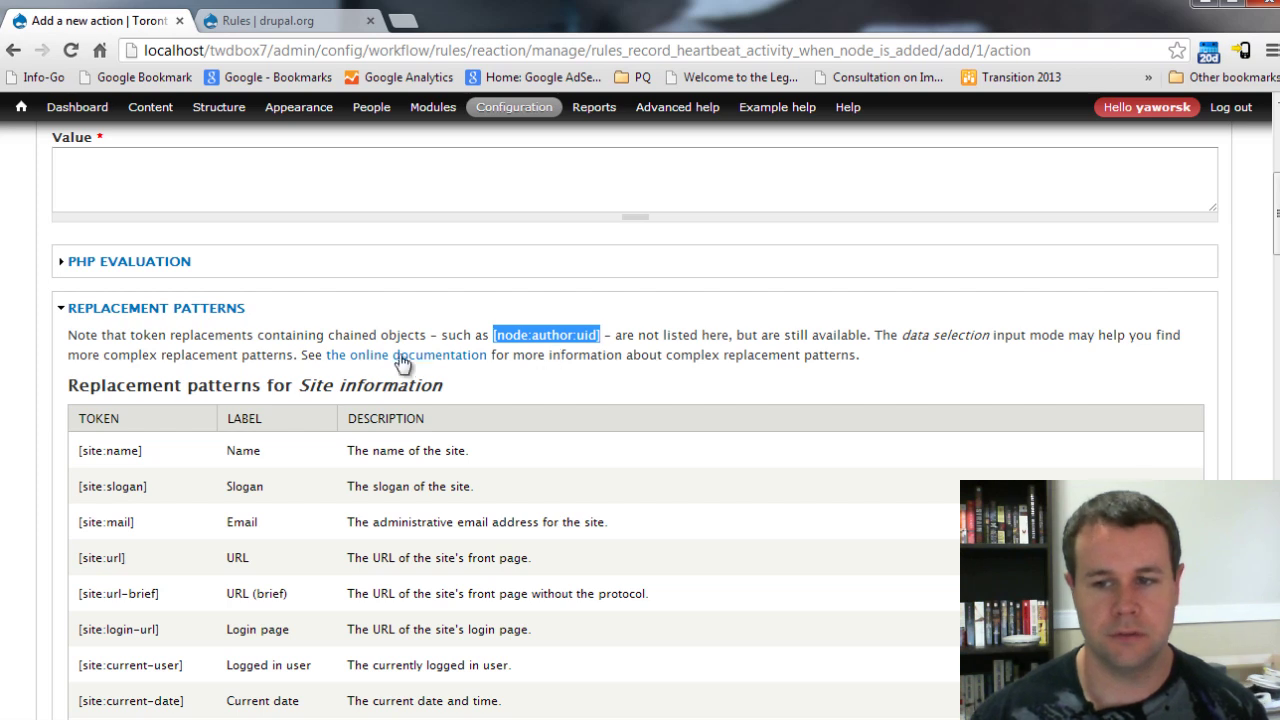
scroll(300, 360, up, 1)
click(126, 281)
key(ctrl+v)
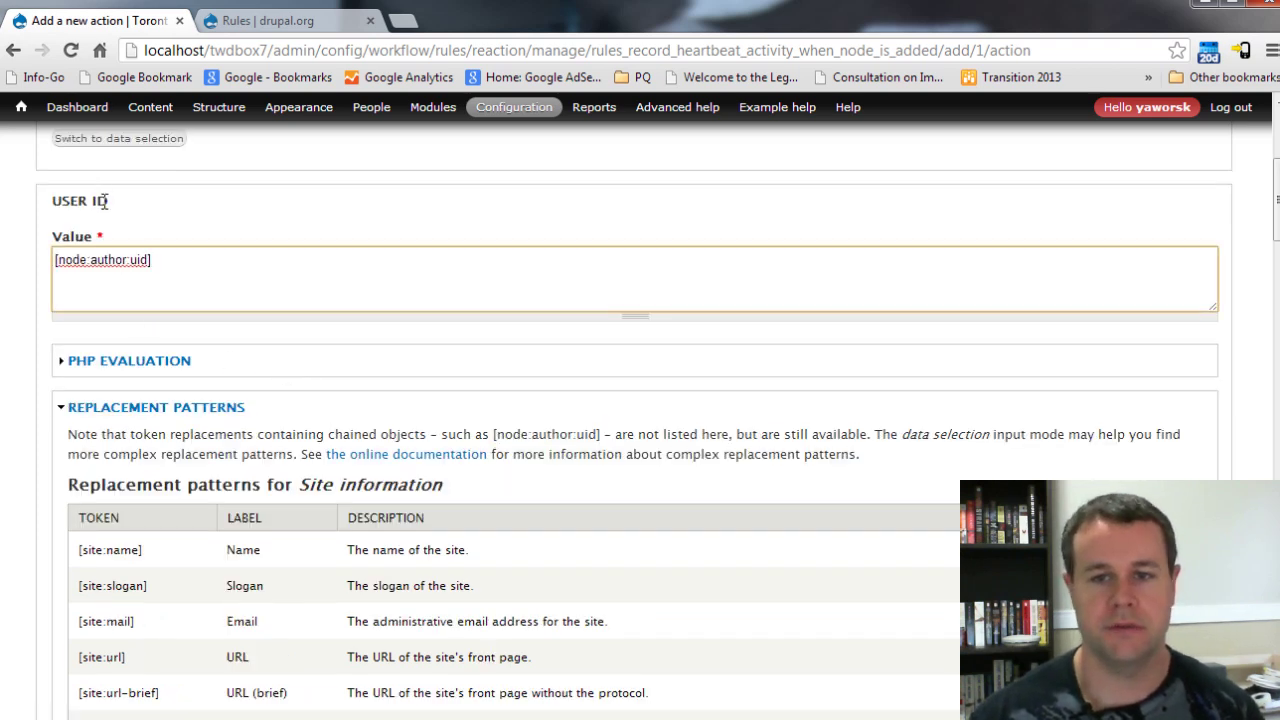
click(152, 407)
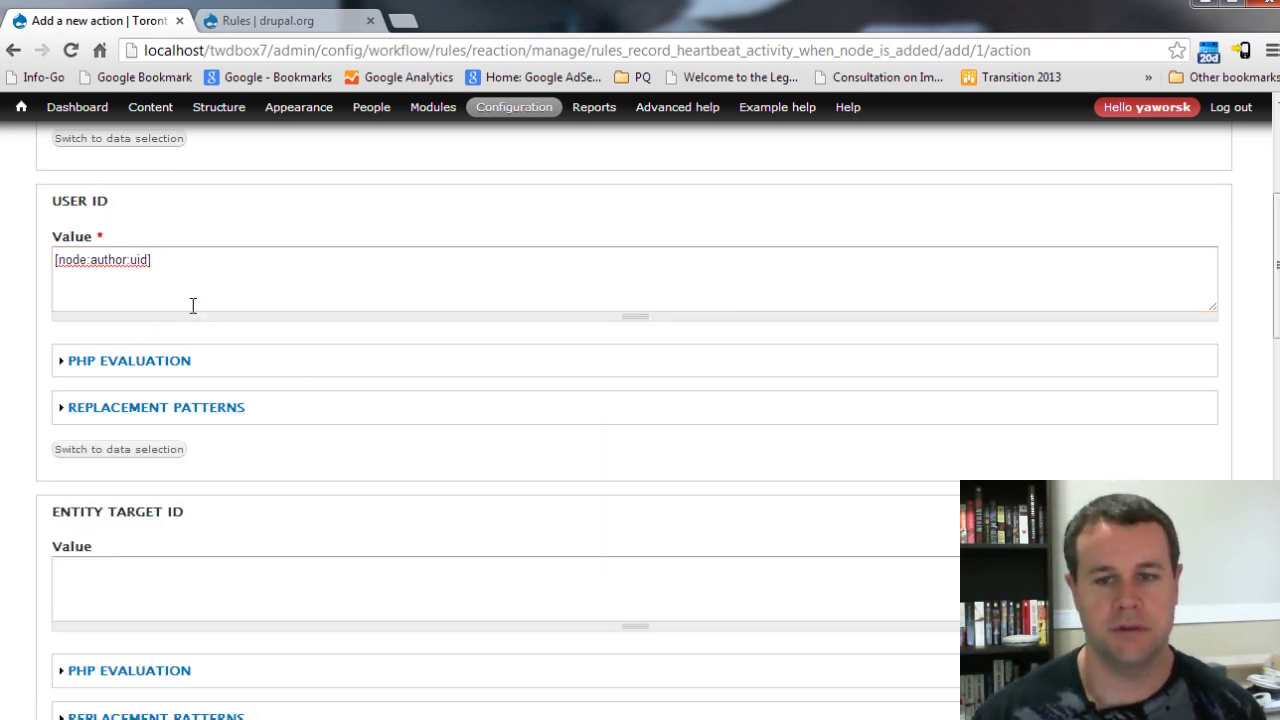
Step: Review the action's Entity Target ID, User Target ID, Comment ID and Message ID settings
scroll(211, 360, down, 4)
scroll(212, 362, up, 1)
scroll(124, 286, up, 1)
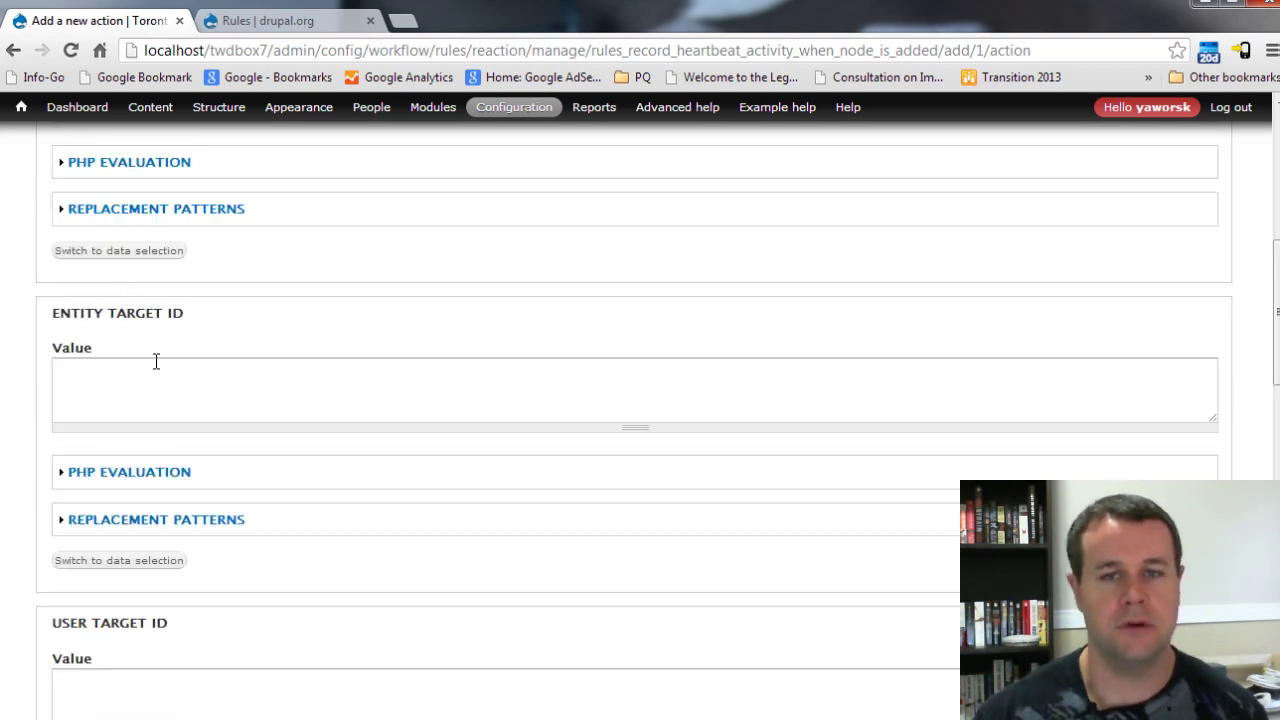
scroll(150, 535, down, 2)
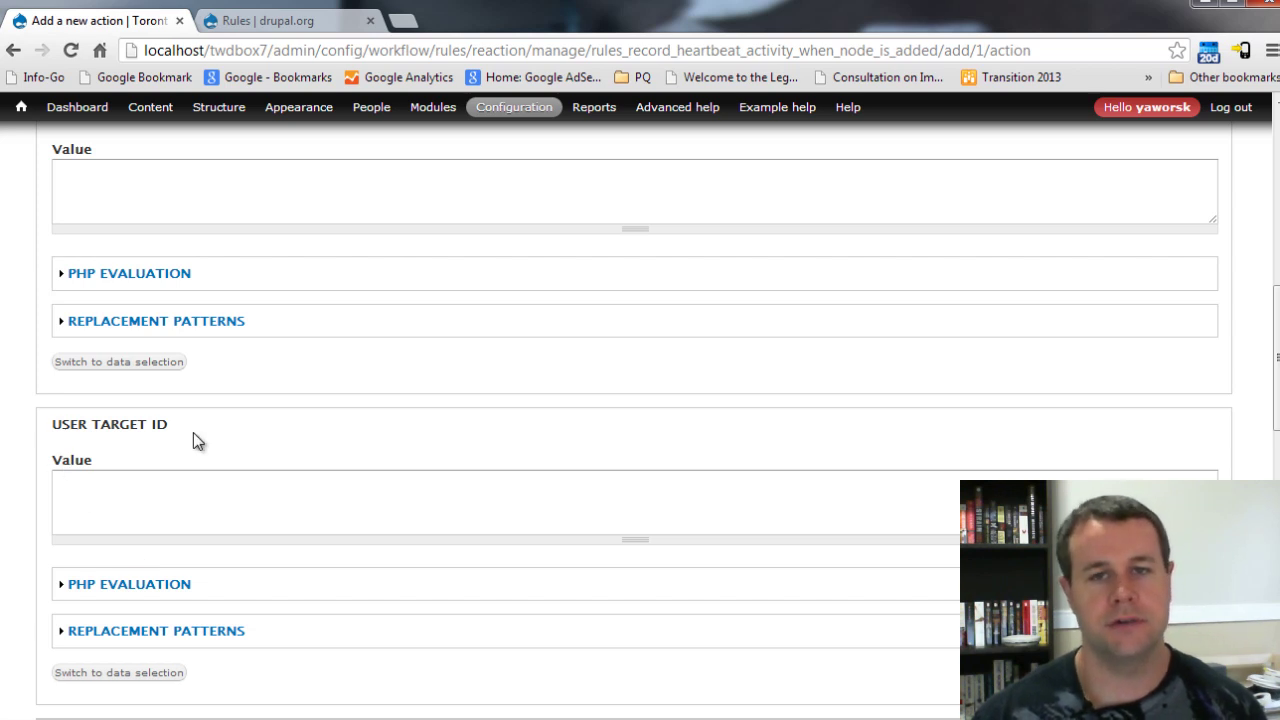
scroll(195, 445, down, 2)
scroll(186, 463, down, 3)
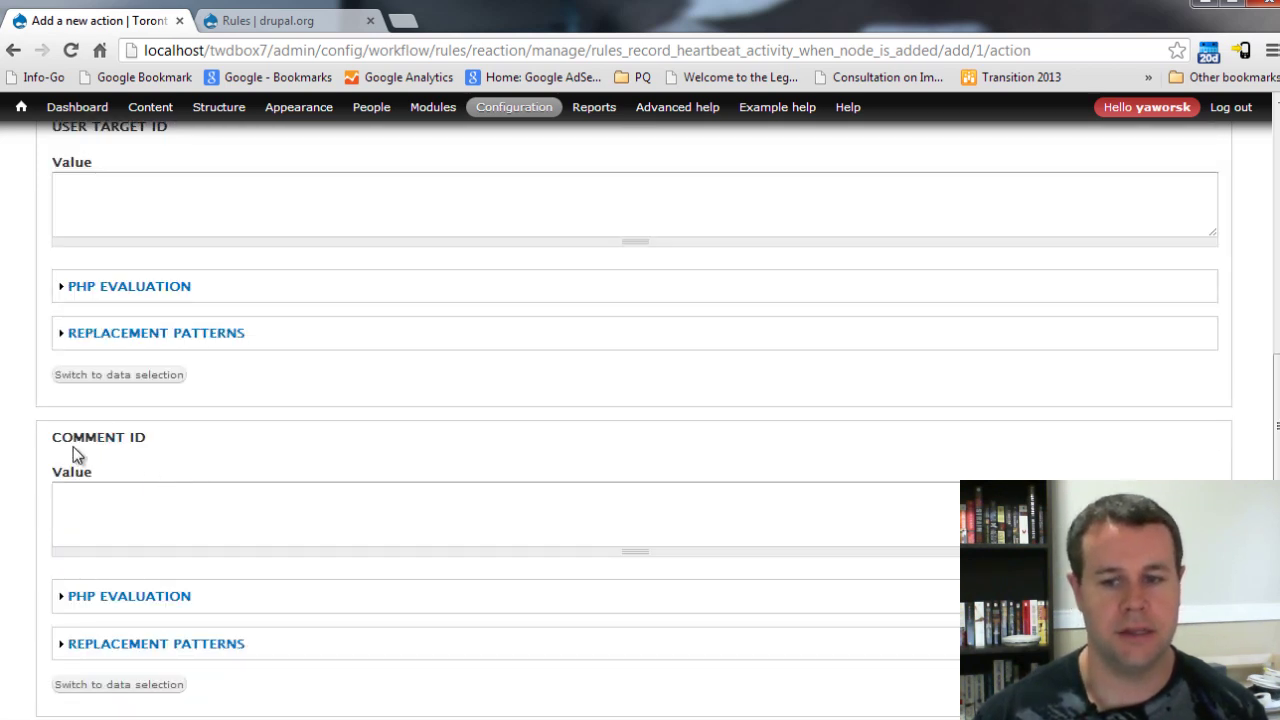
scroll(345, 569, down, 3)
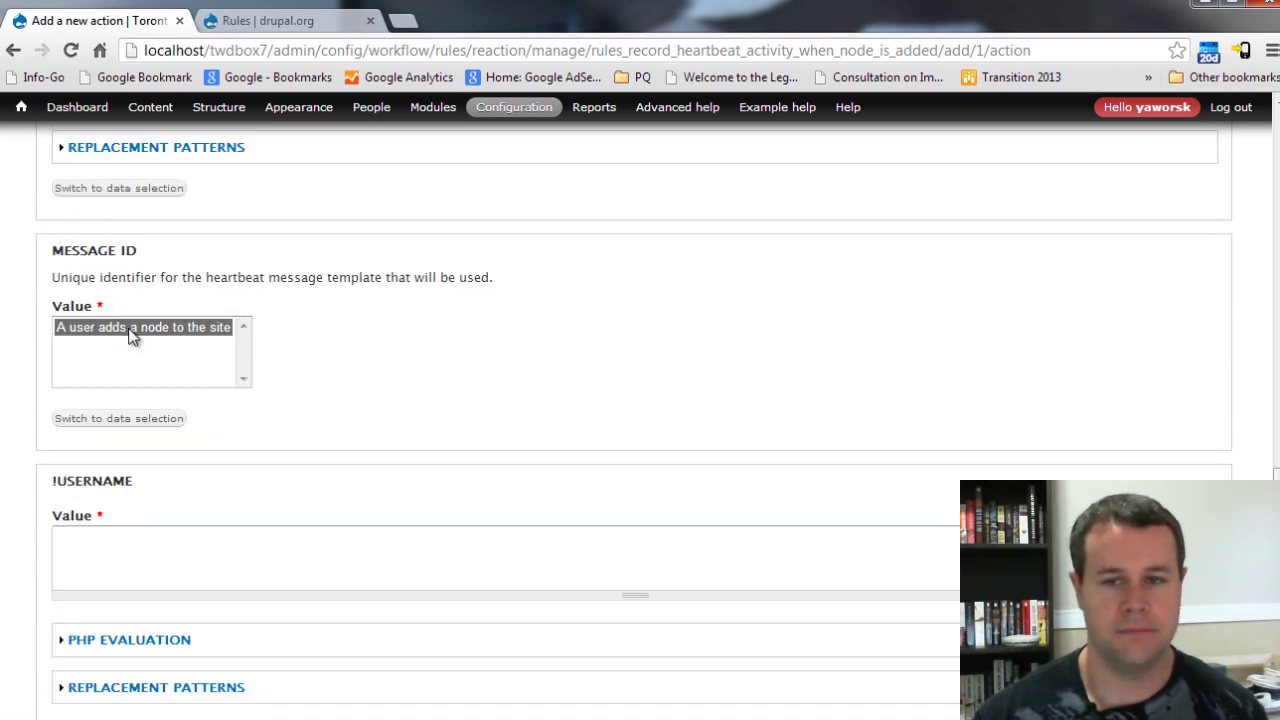
scroll(329, 377, down, 2)
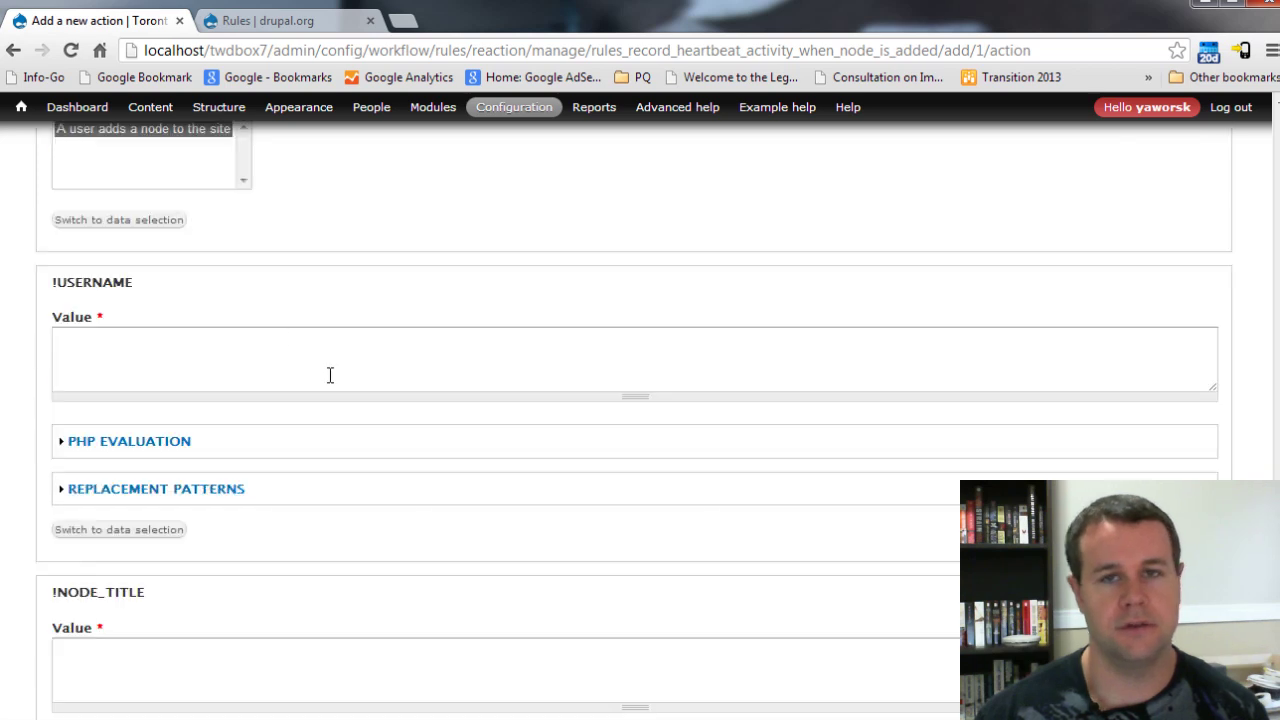
scroll(290, 355, up, 1)
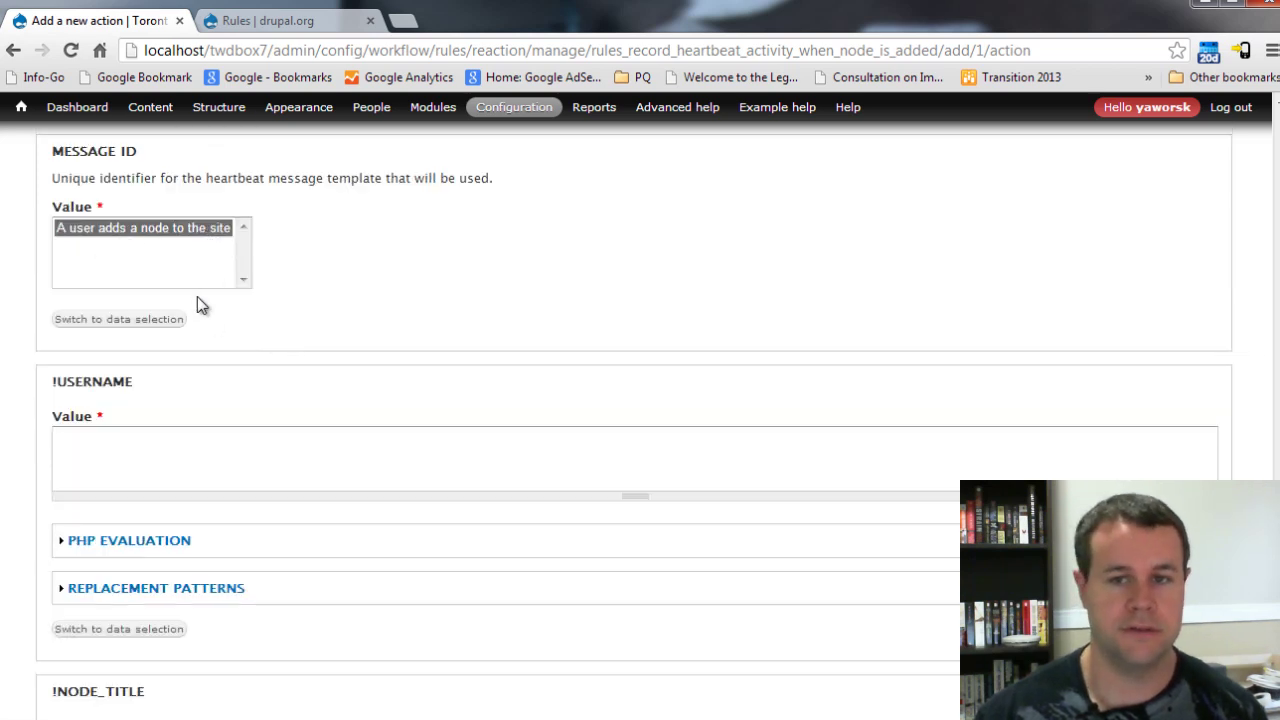
Step: Set the !username value to [node:author] by reusing the copied author token without its uid part
click(126, 456)
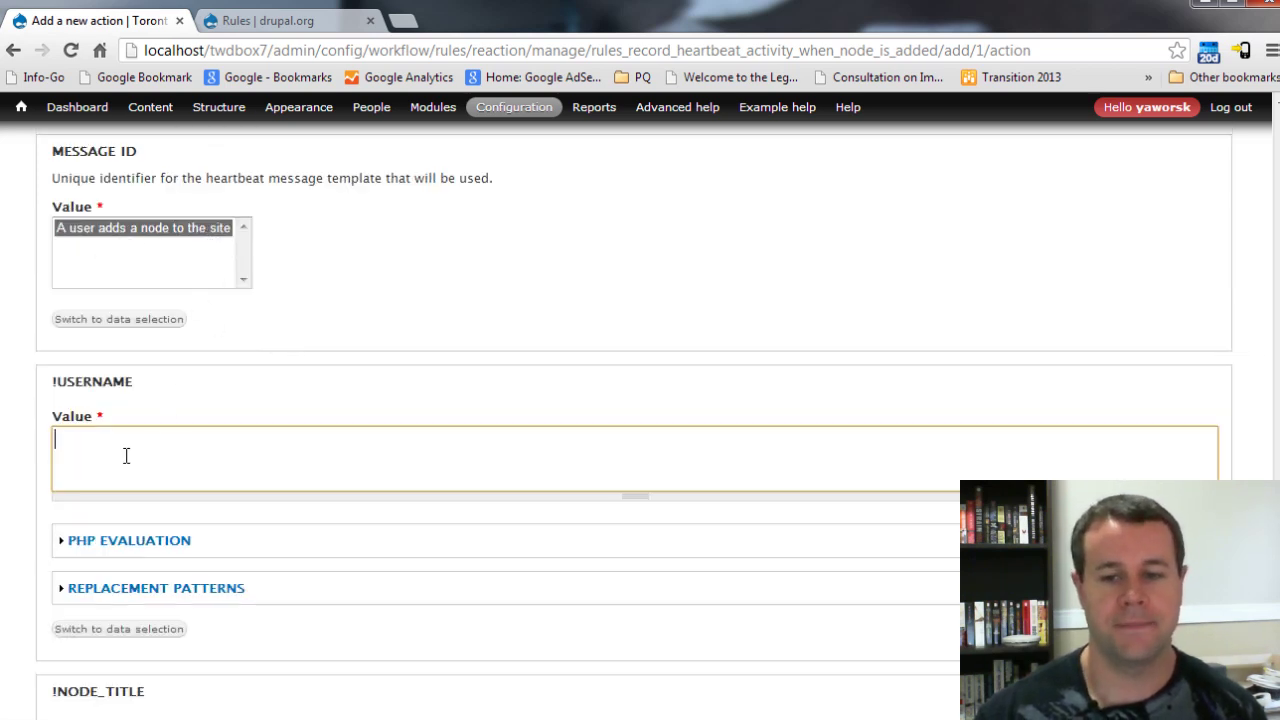
key(ctrl+v)
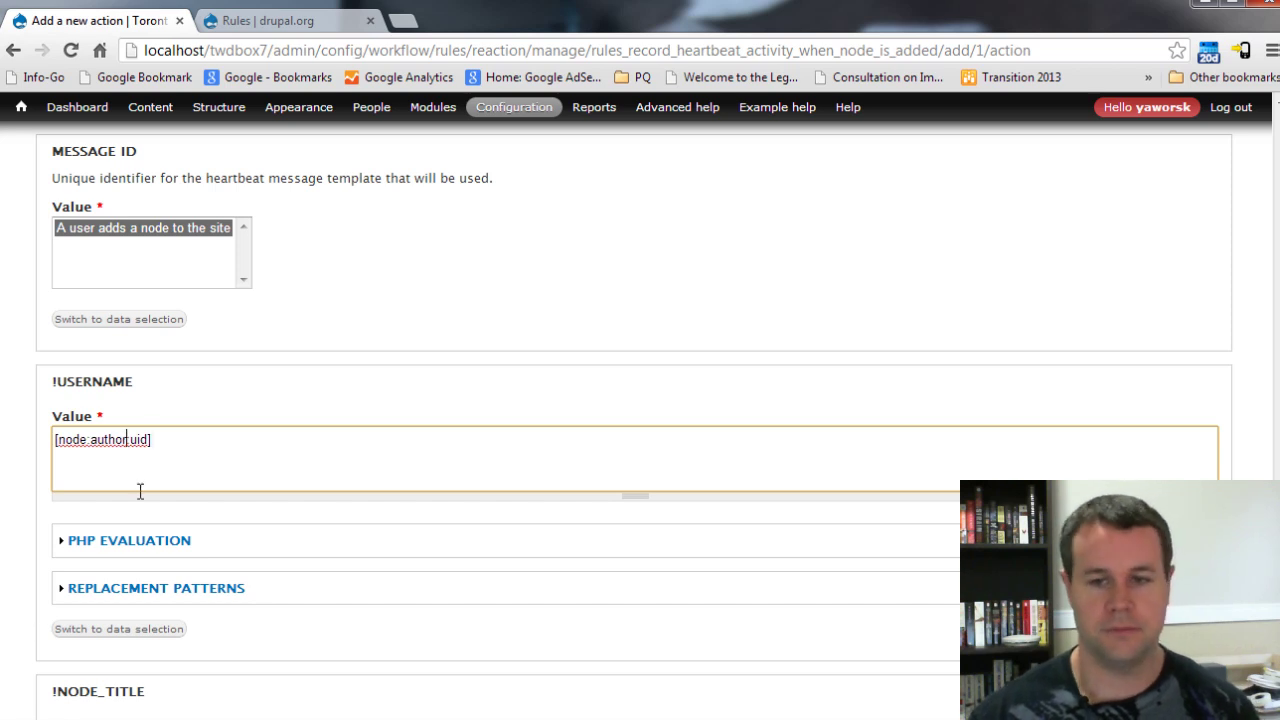
key(Left)
key(BackSpace)
key(BackSpace)
key(BackSpace)
key(BackSpace)
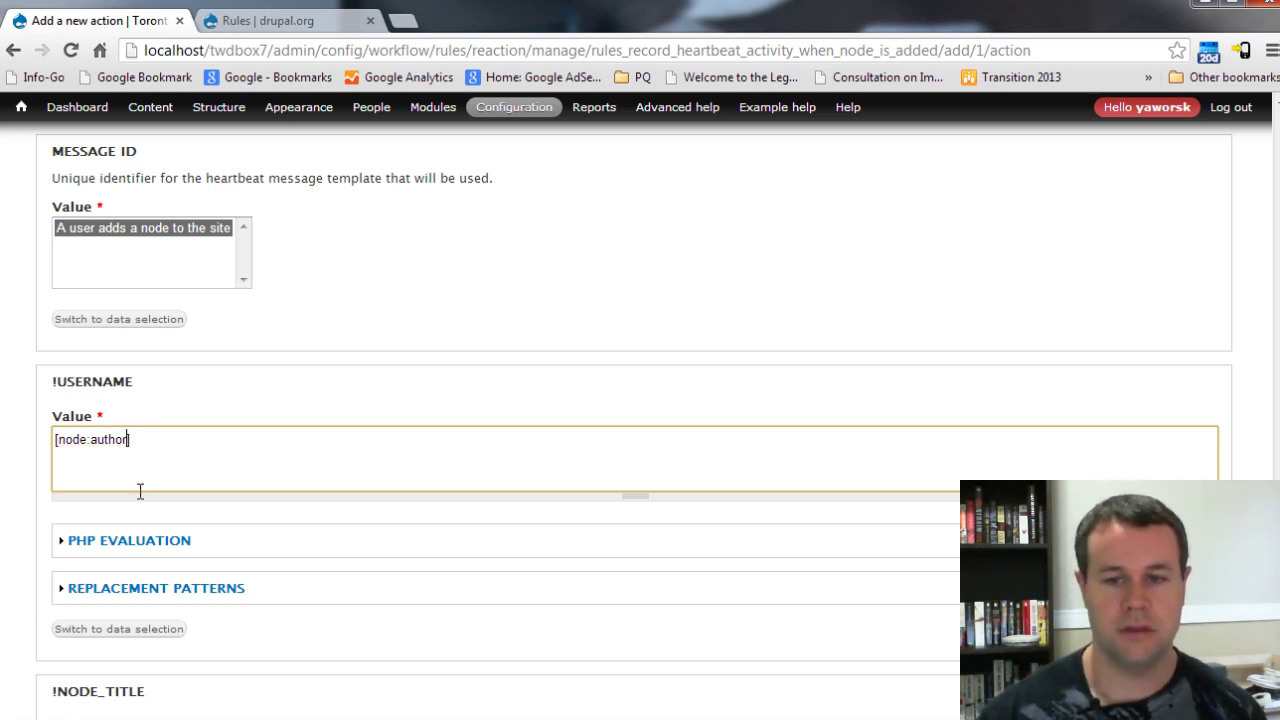
Step: Find "title" among the replacement patterns and set the !node_title value to the token [node:title]
scroll(229, 449, down, 3)
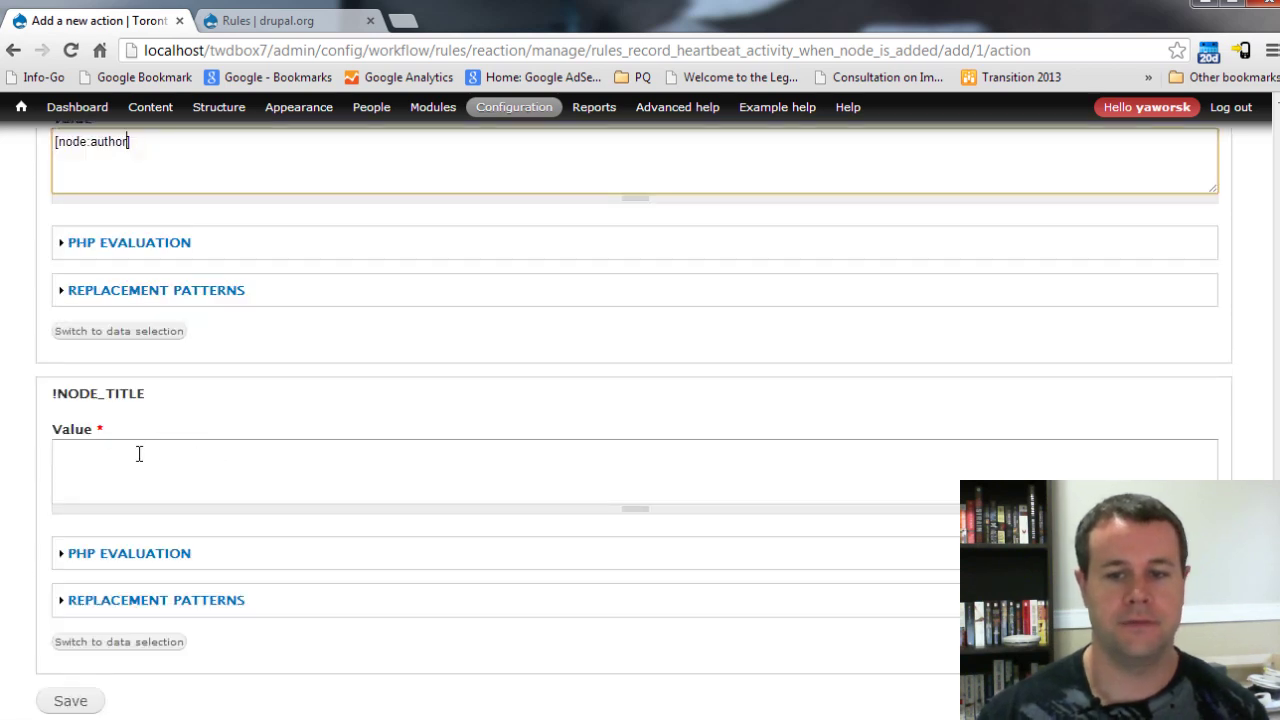
click(130, 450)
click(170, 606)
scroll(257, 571, down, 10)
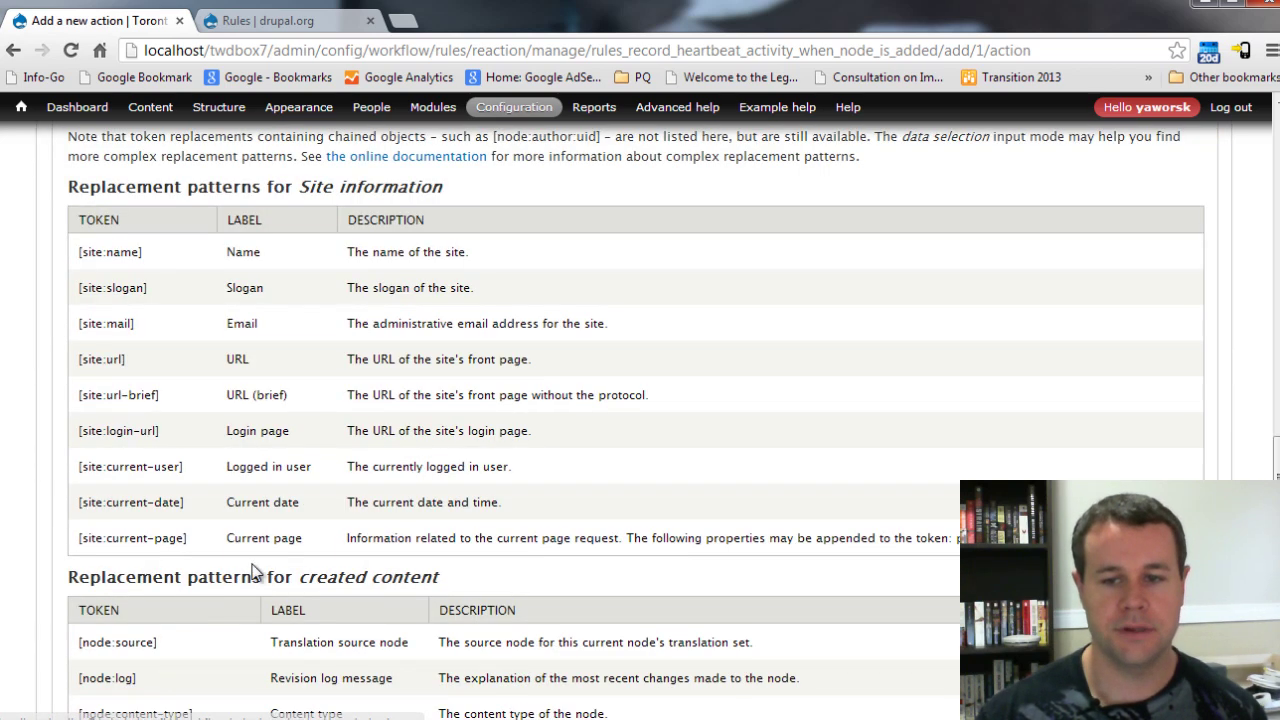
scroll(255, 570, down, 3)
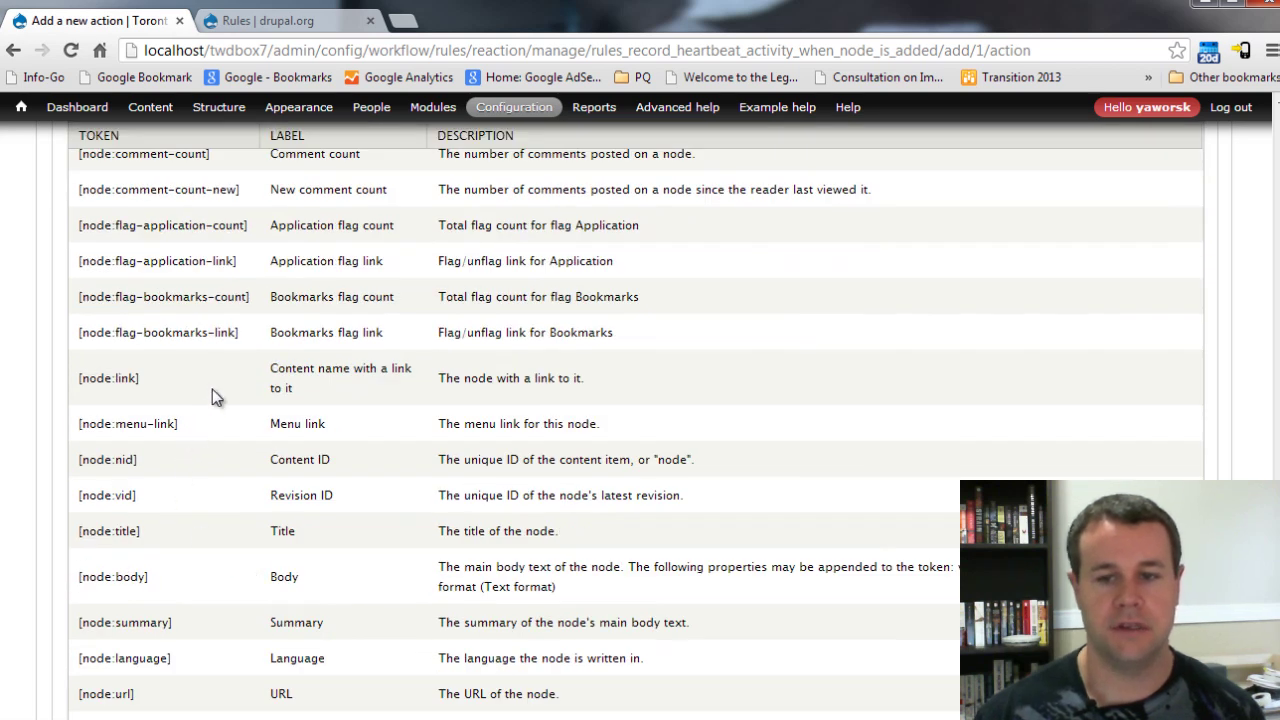
scroll(204, 533, down, 7)
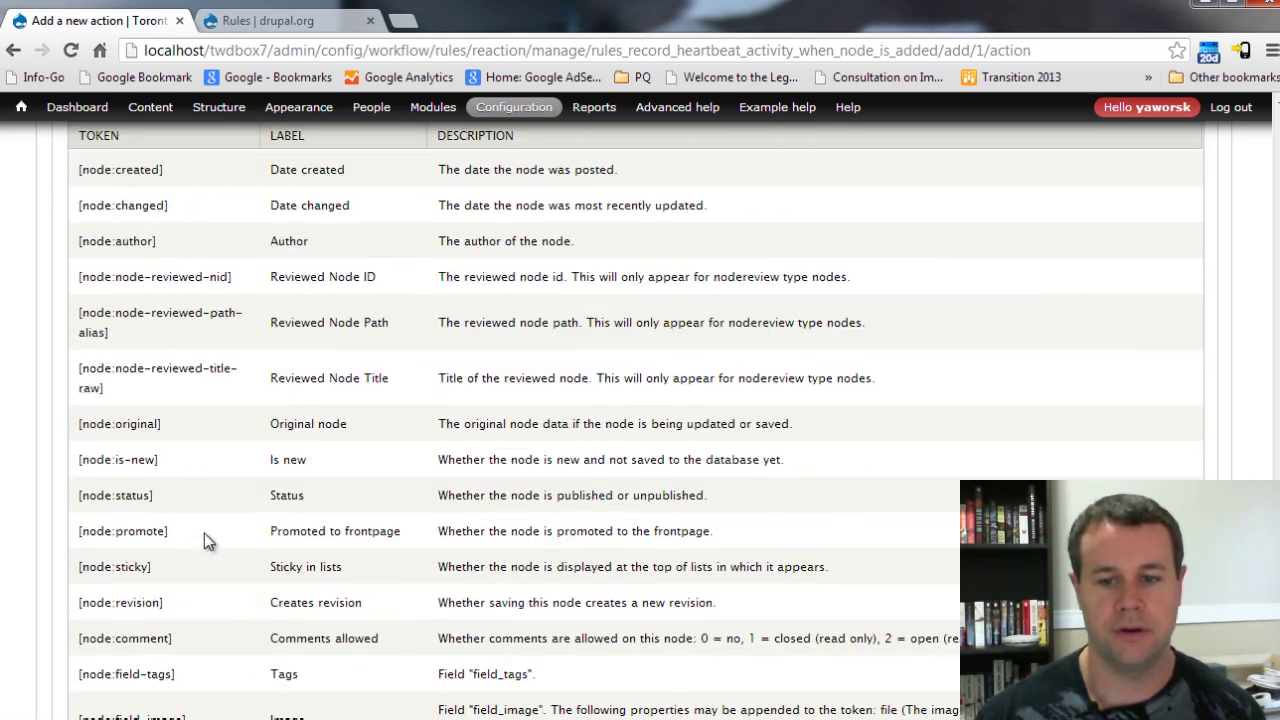
key(ctrl+f)
text(title)
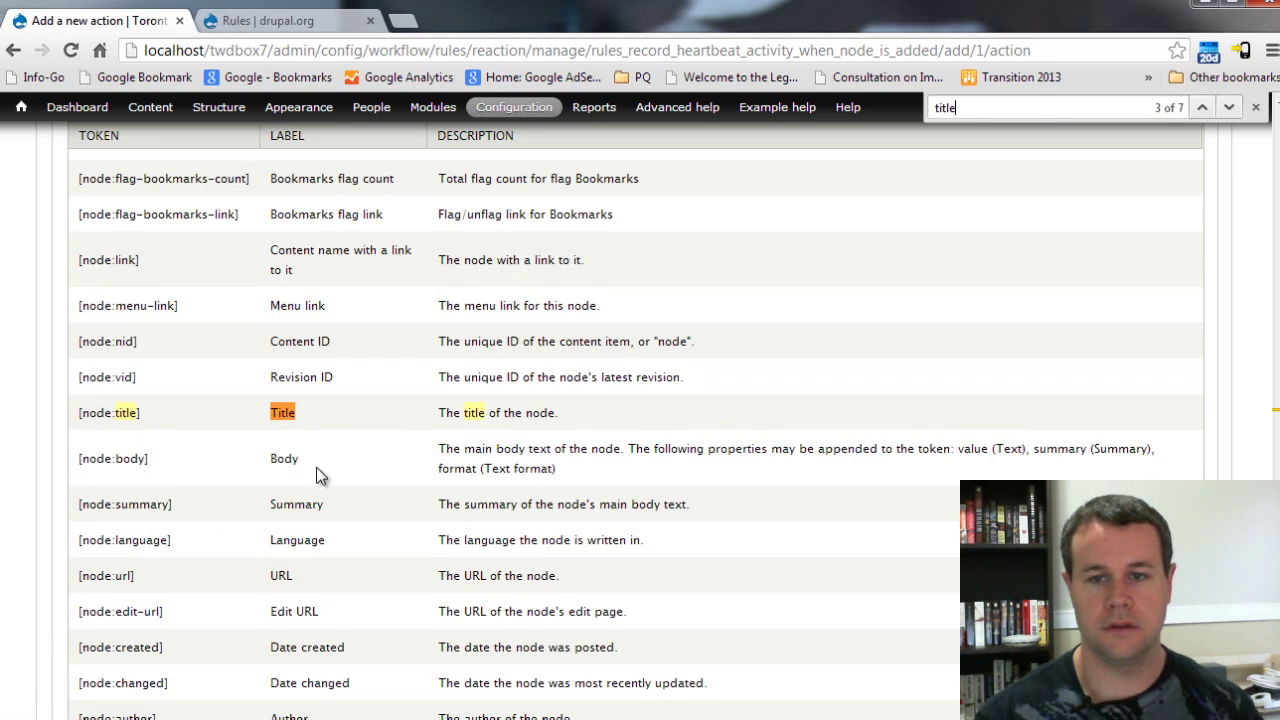
drag(101, 418, 78, 415)
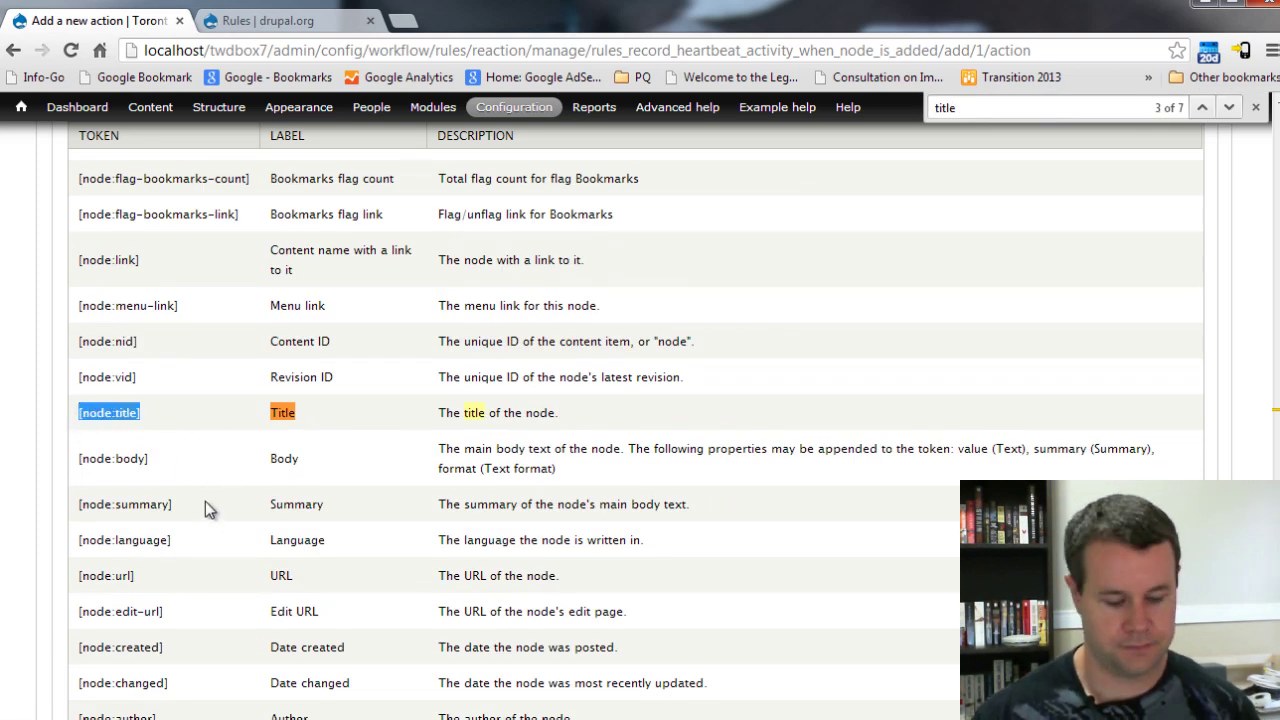
scroll(197, 577, up, 15)
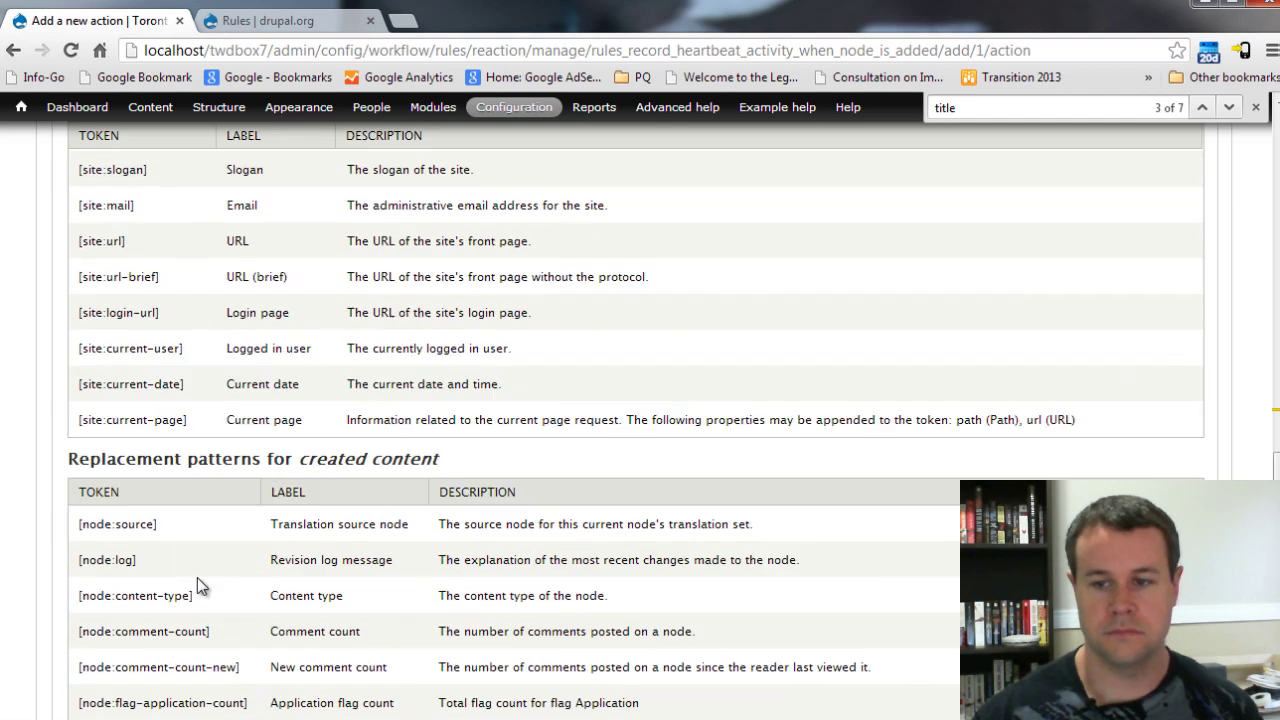
click(130, 545)
key(ctrl+v)
Step: Collapse the pattern list and save the new Heartbeat action
click(90, 686)
scroll(60, 546, down, 1)
click(62, 664)
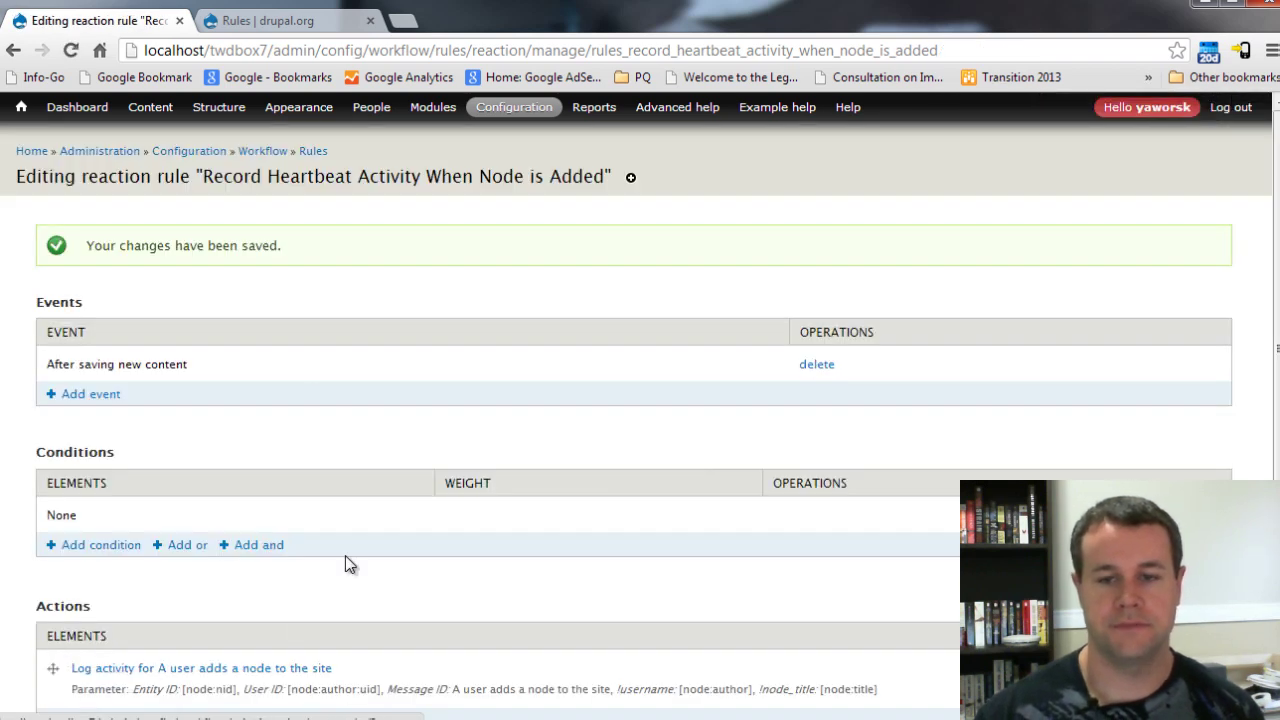
Step: Check the reaction rule's event and action parameters, and save the rule's changes
scroll(255, 490, down, 2)
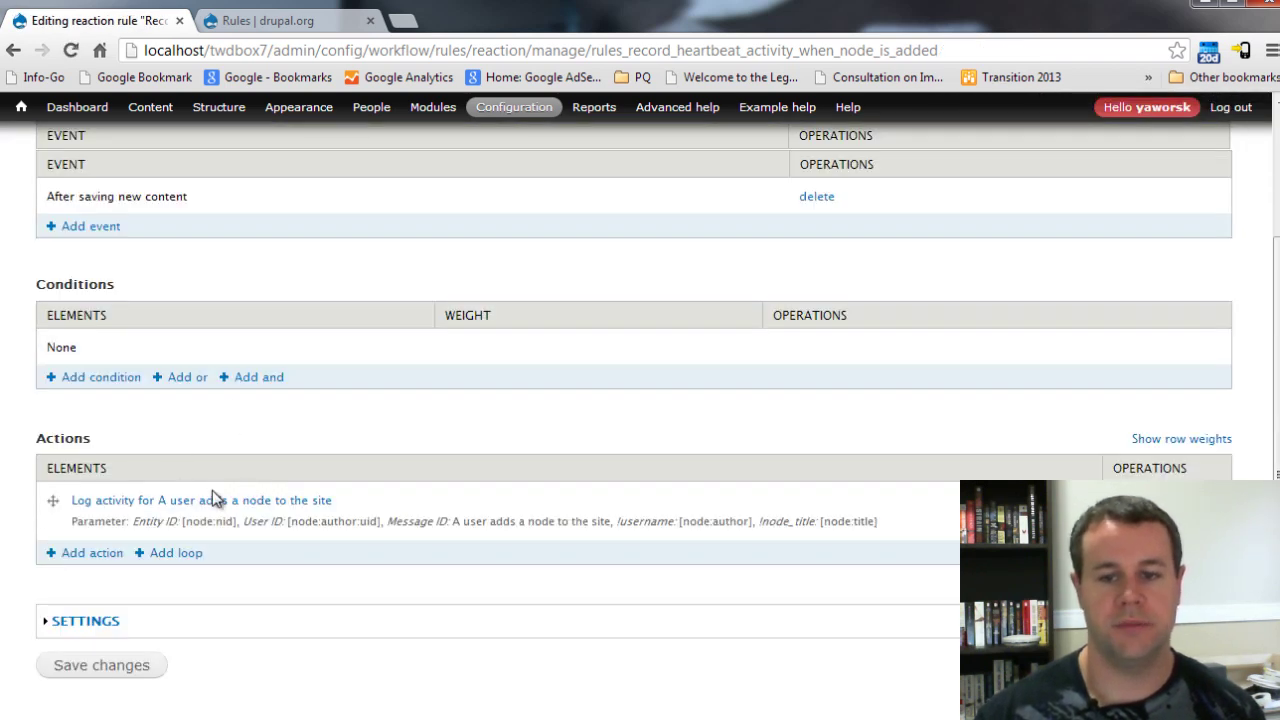
scroll(239, 493, up, 1)
scroll(204, 528, down, 1)
scroll(198, 515, down, 1)
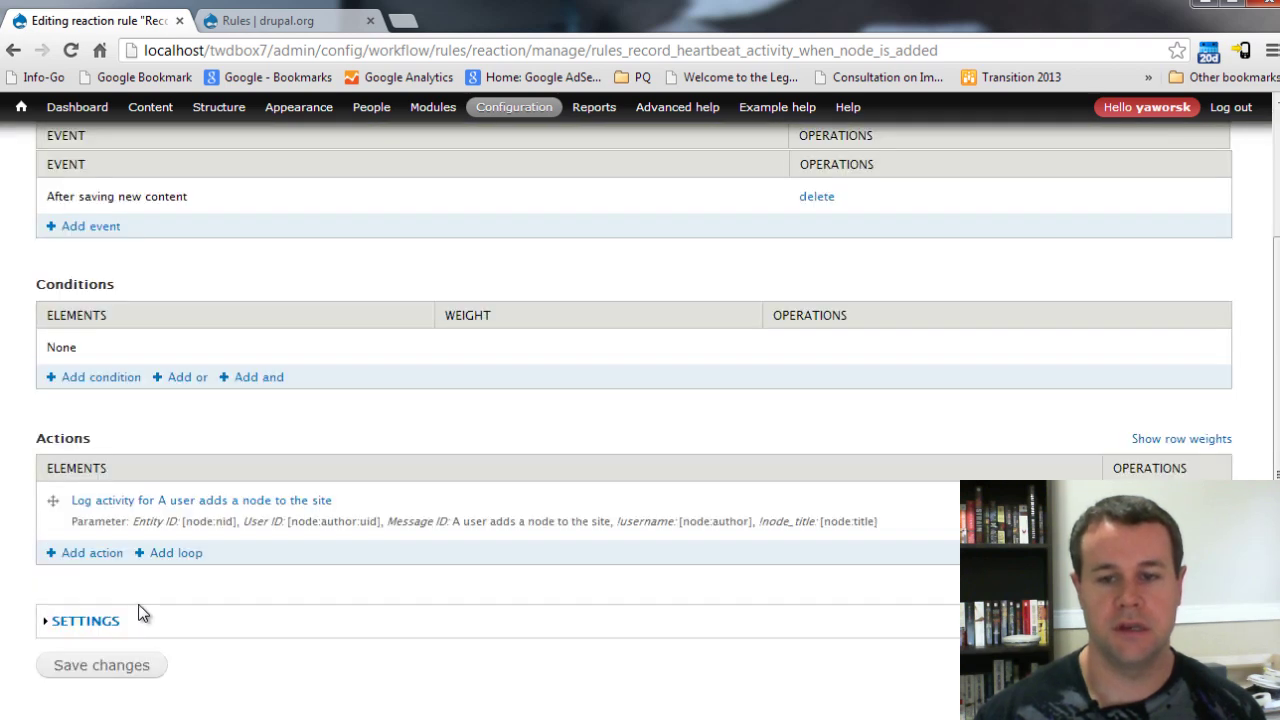
click(118, 667)
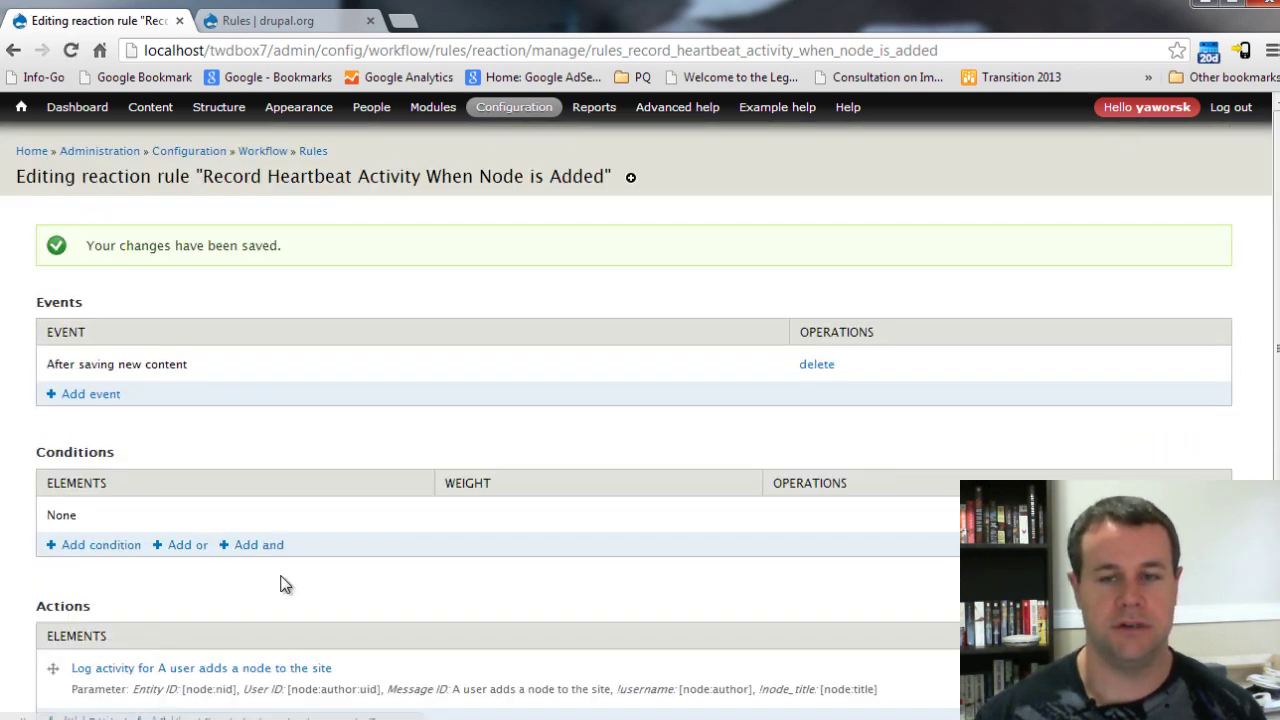
Step: Create and save an Article titled "This is a test" with the body "Test article to see if my messages are logged"
click(30, 151)
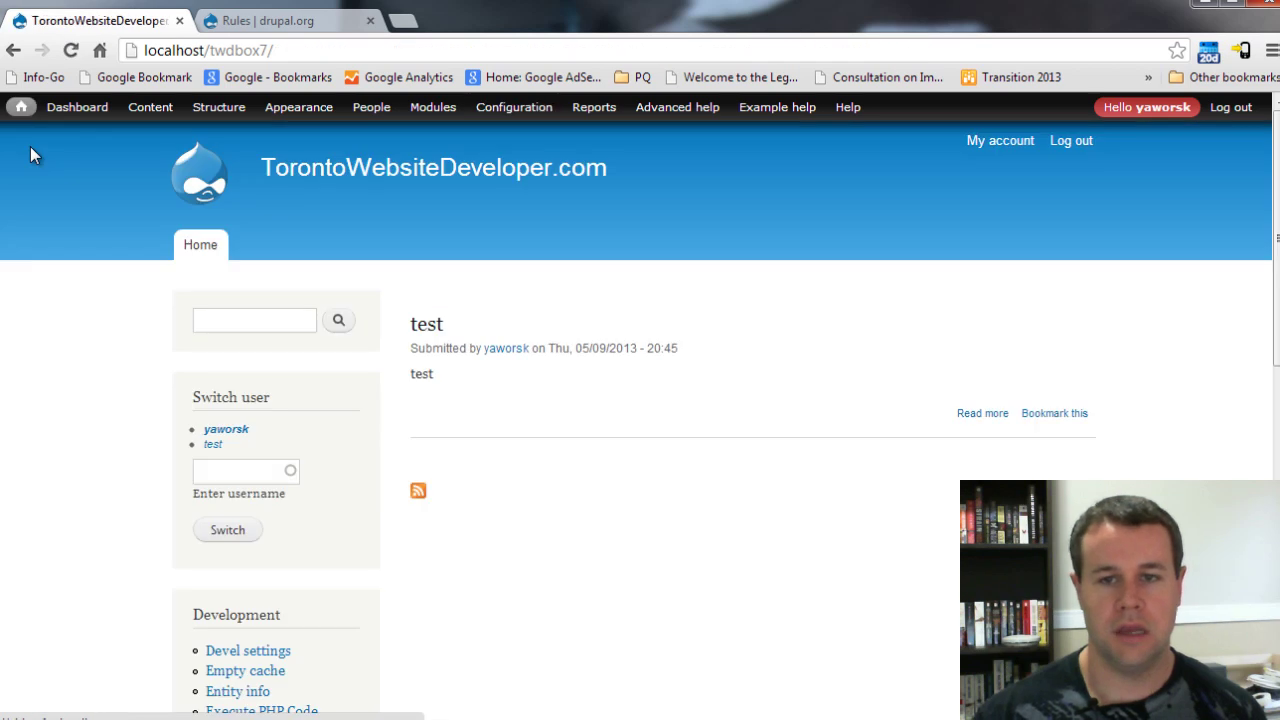
mouse_move(150, 107)
mouse_move(160, 168)
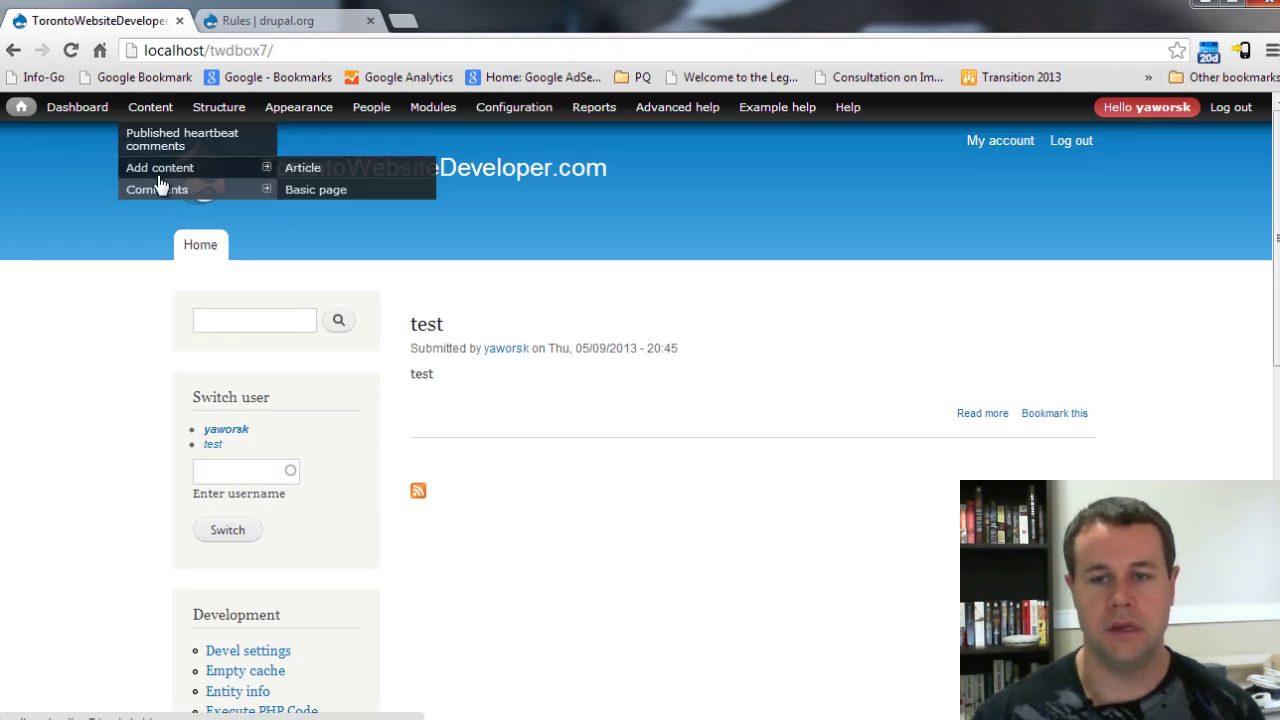
click(327, 177)
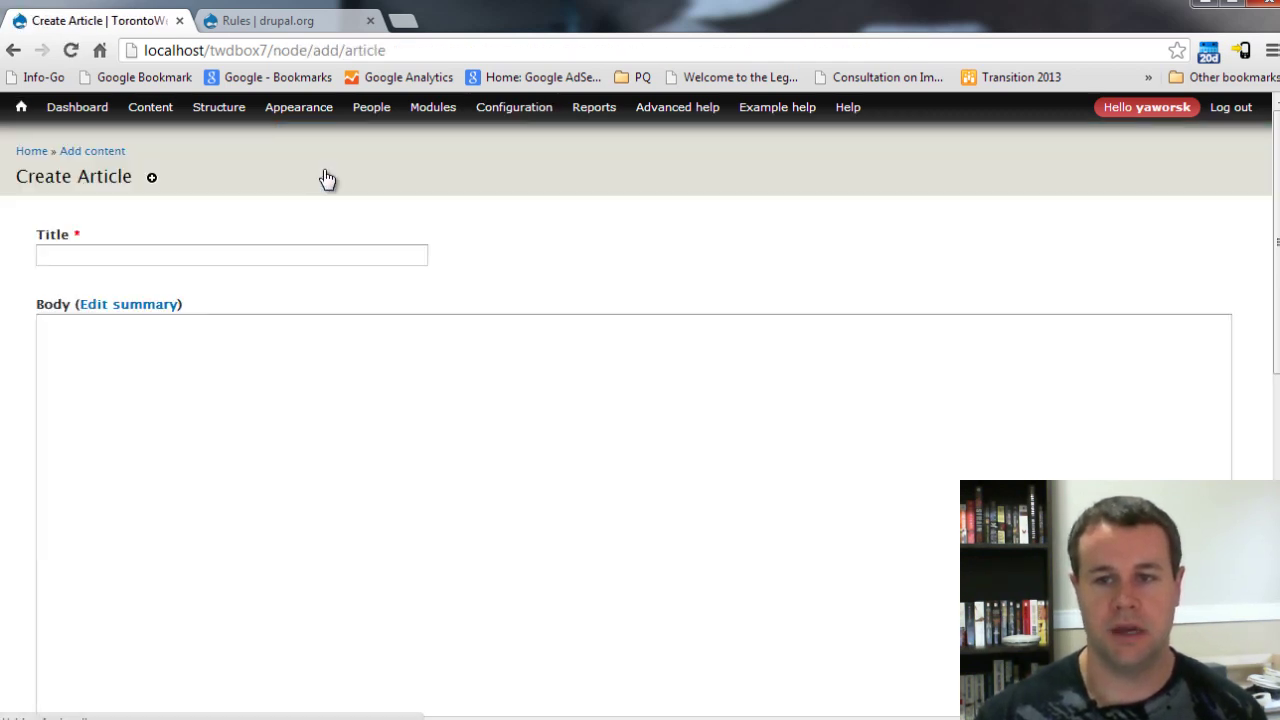
click(155, 258)
text(This is a)
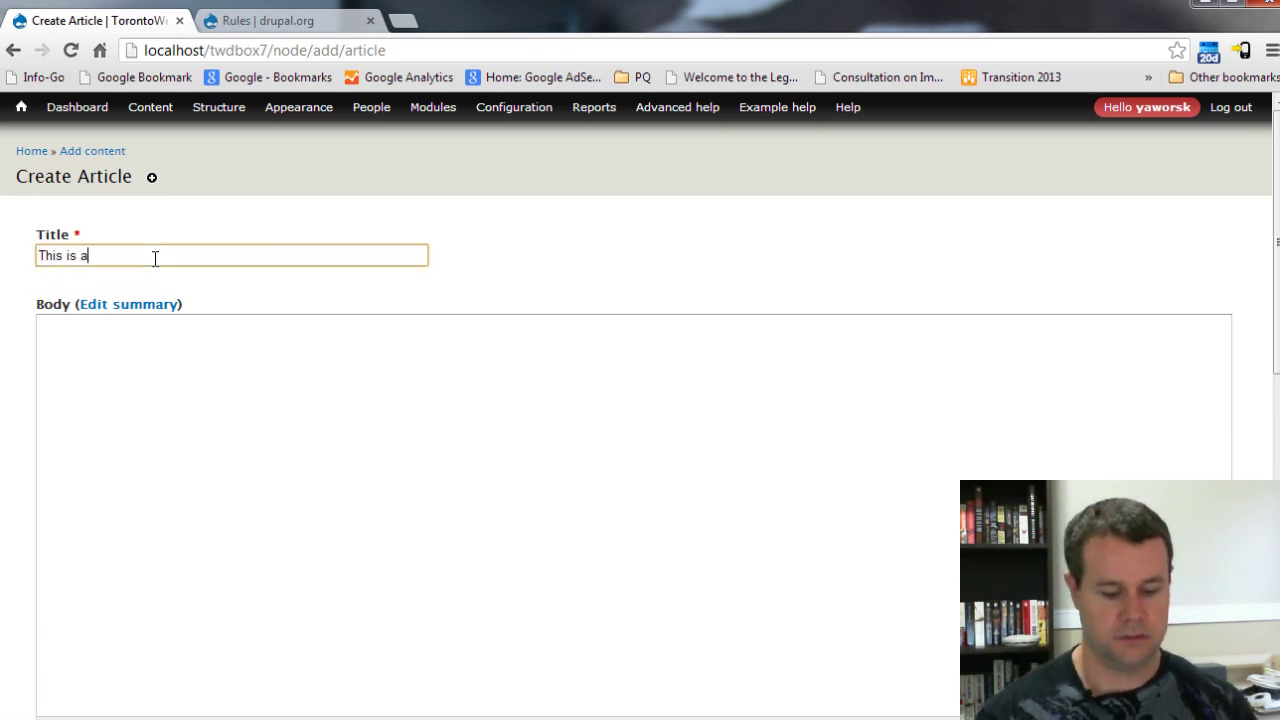
key(Tab)
key(Tab)
text(Test)
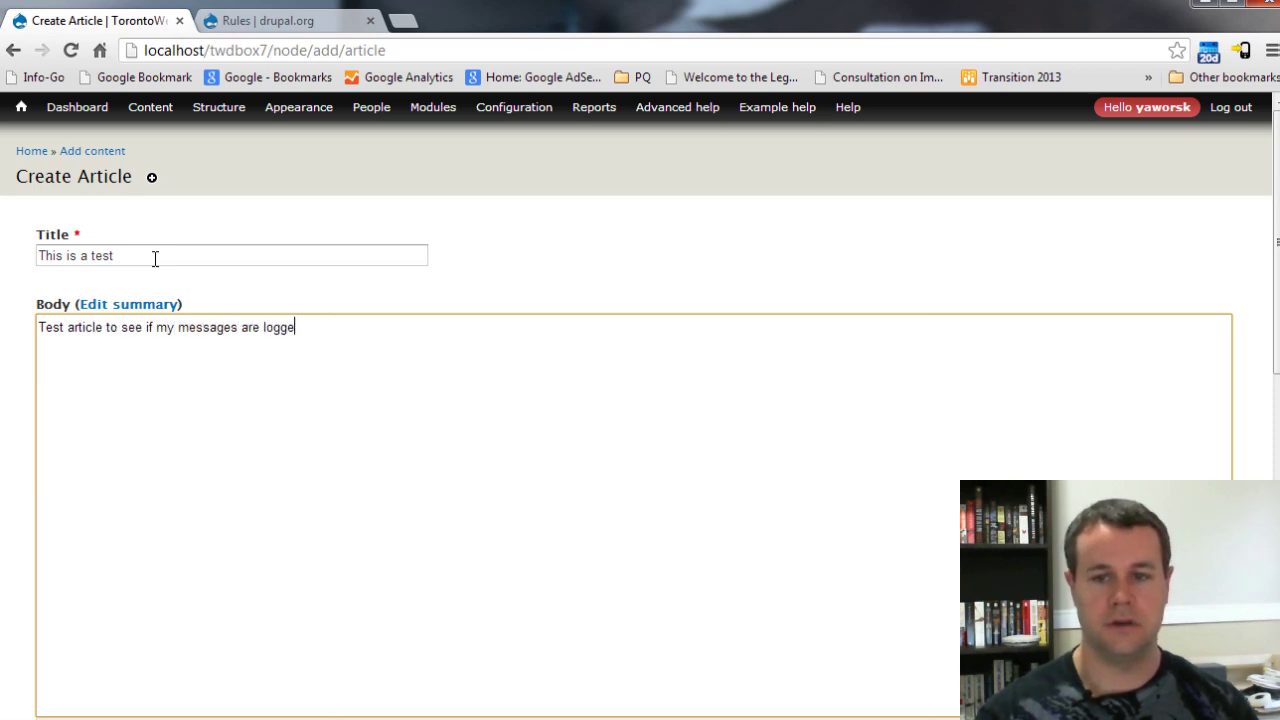
scroll(158, 330, down, 10)
click(80, 654)
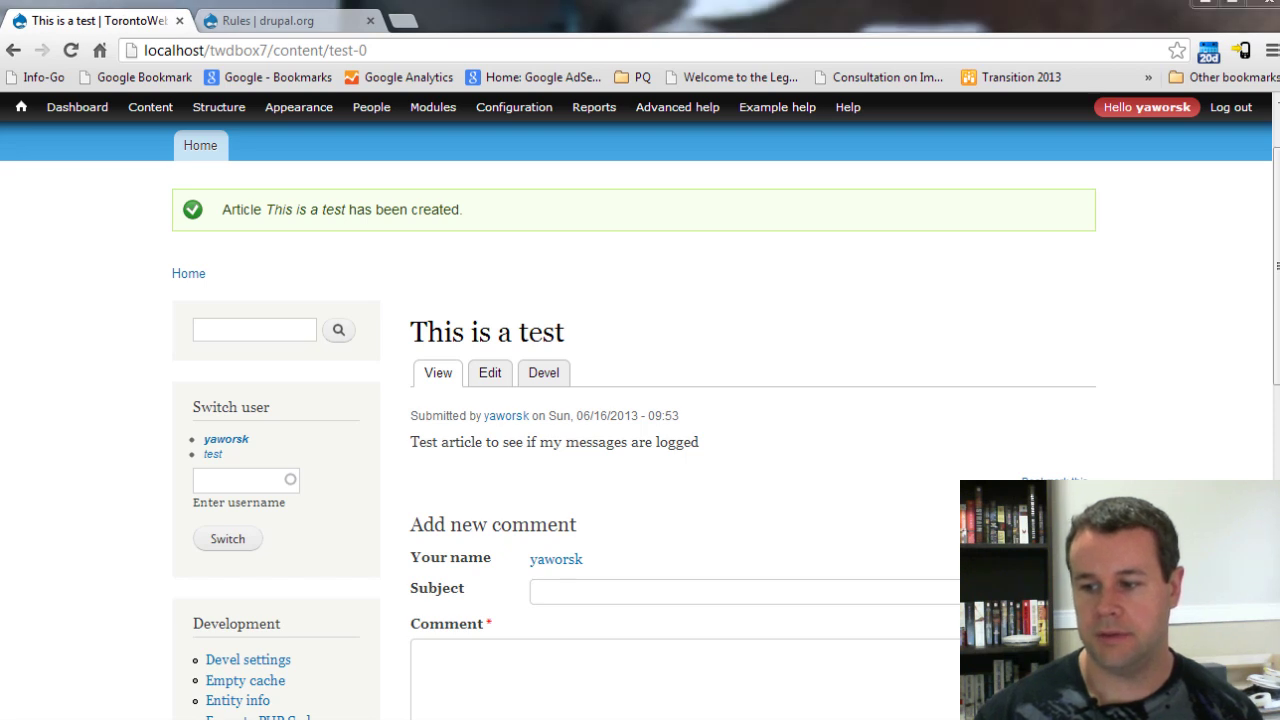
Step: Open localhost/phpmyadmin/ in a new browser tab and show the tables of the twdbox7 database
key(ctrl+t)
text(localhost/phpmyadmin/)
key(Return)
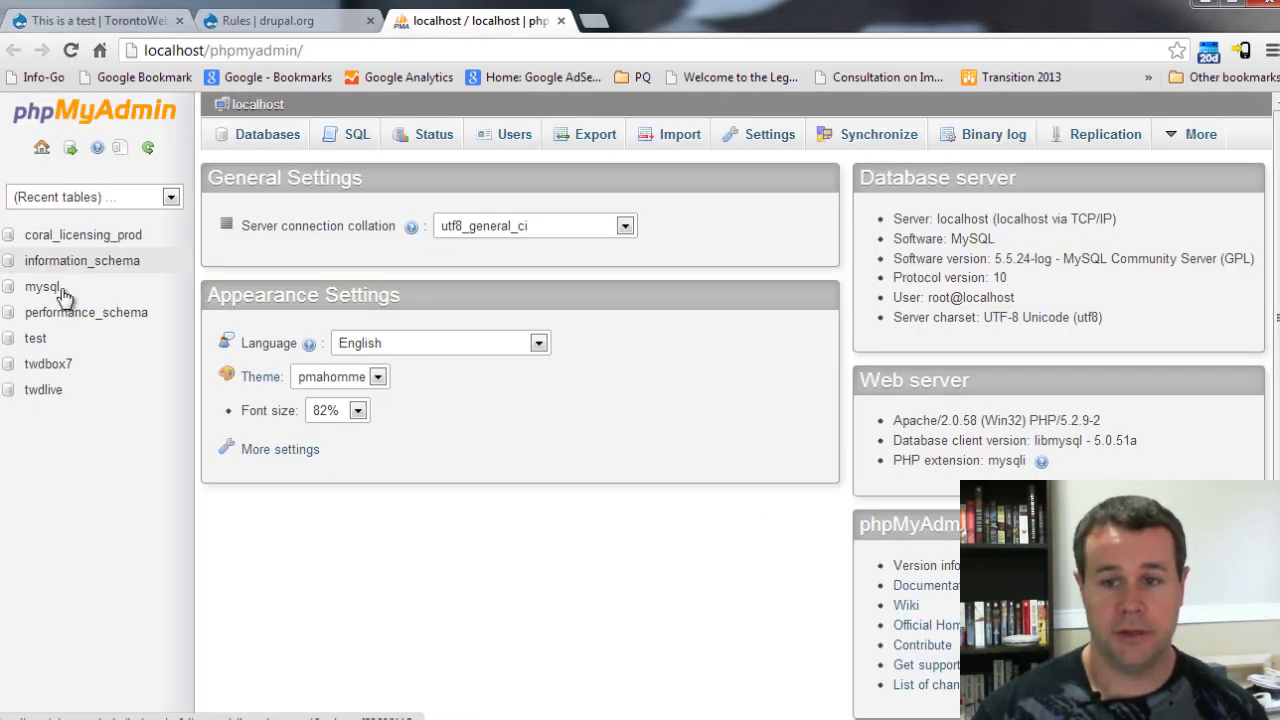
click(48, 364)
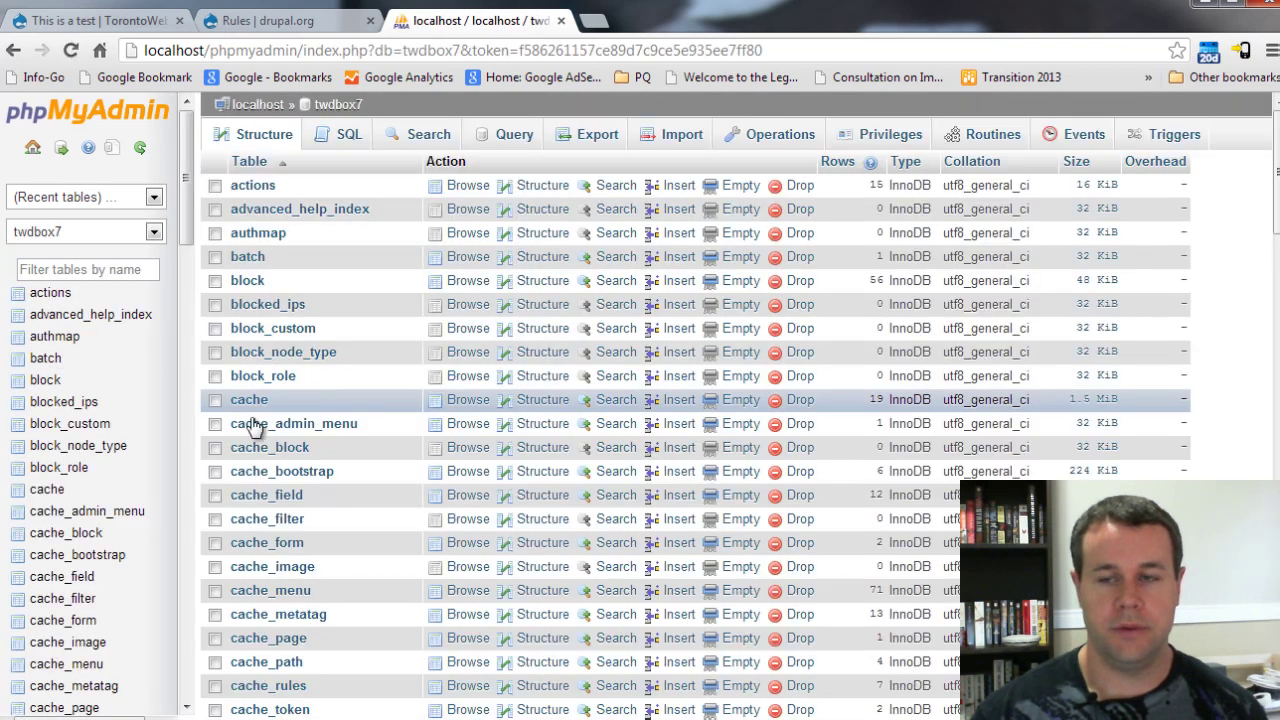
Step: Browse the heartbeat_messages table and examine the stored message text of the "Node is added" template
drag(187, 210, 180, 486)
click(128, 374)
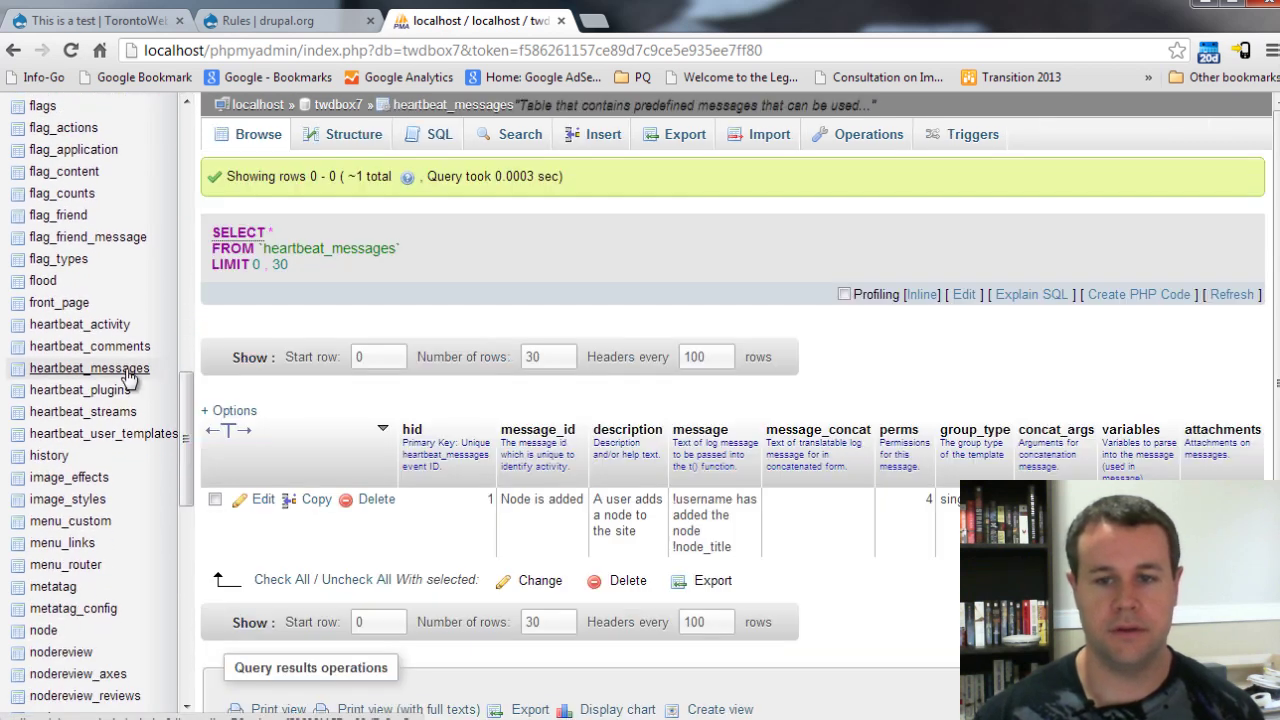
double_click(689, 497)
double_click(710, 538)
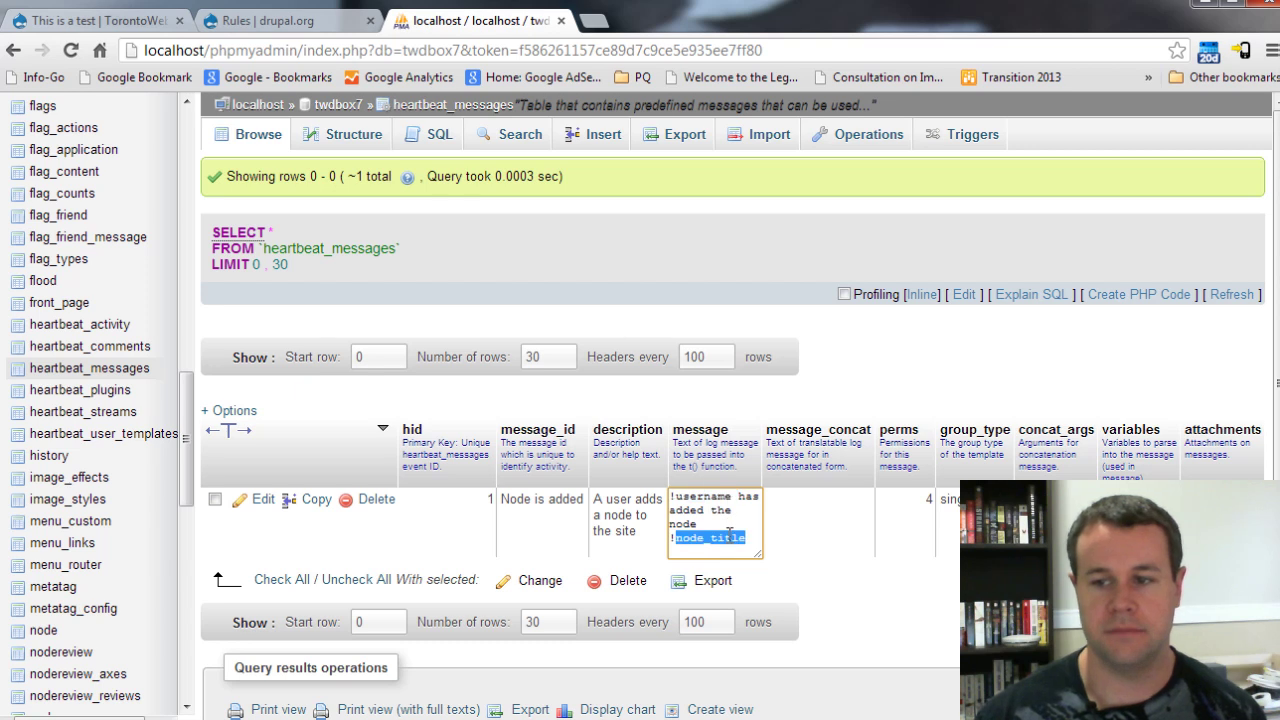
click(829, 522)
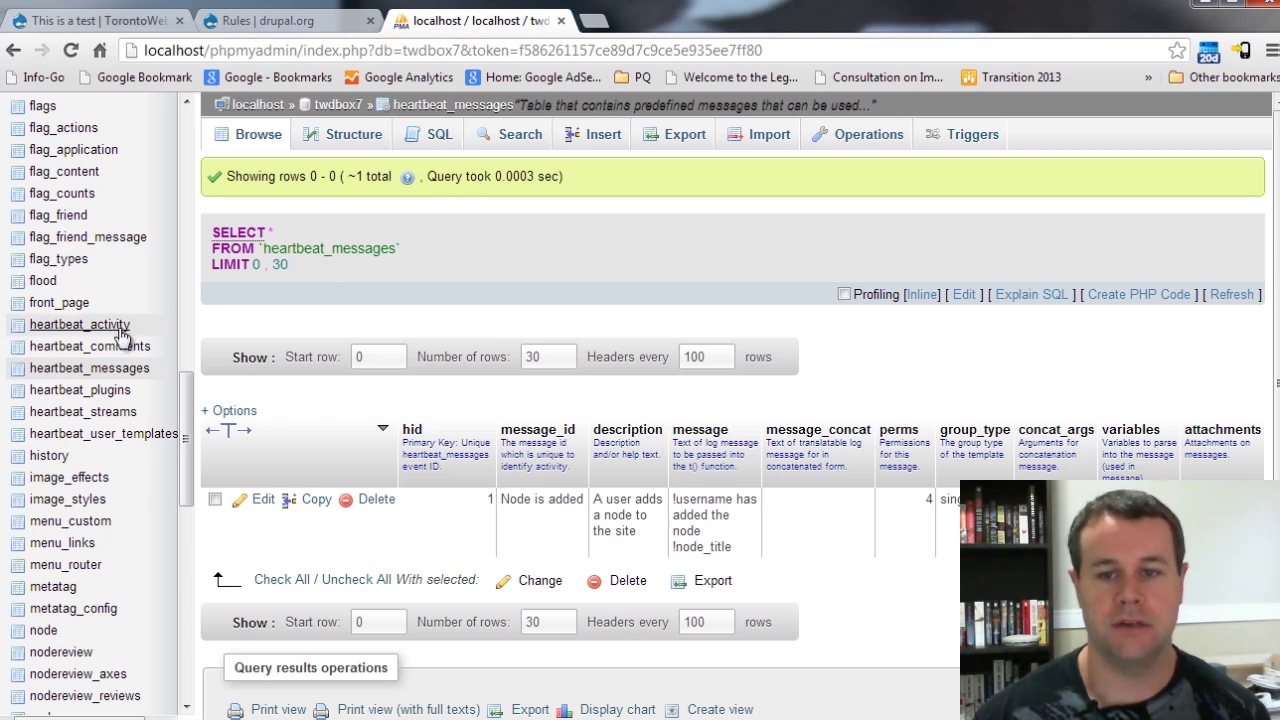
Step: Return to the Drupal site and start a new view named "Heartbeat Activity"
click(112, 22)
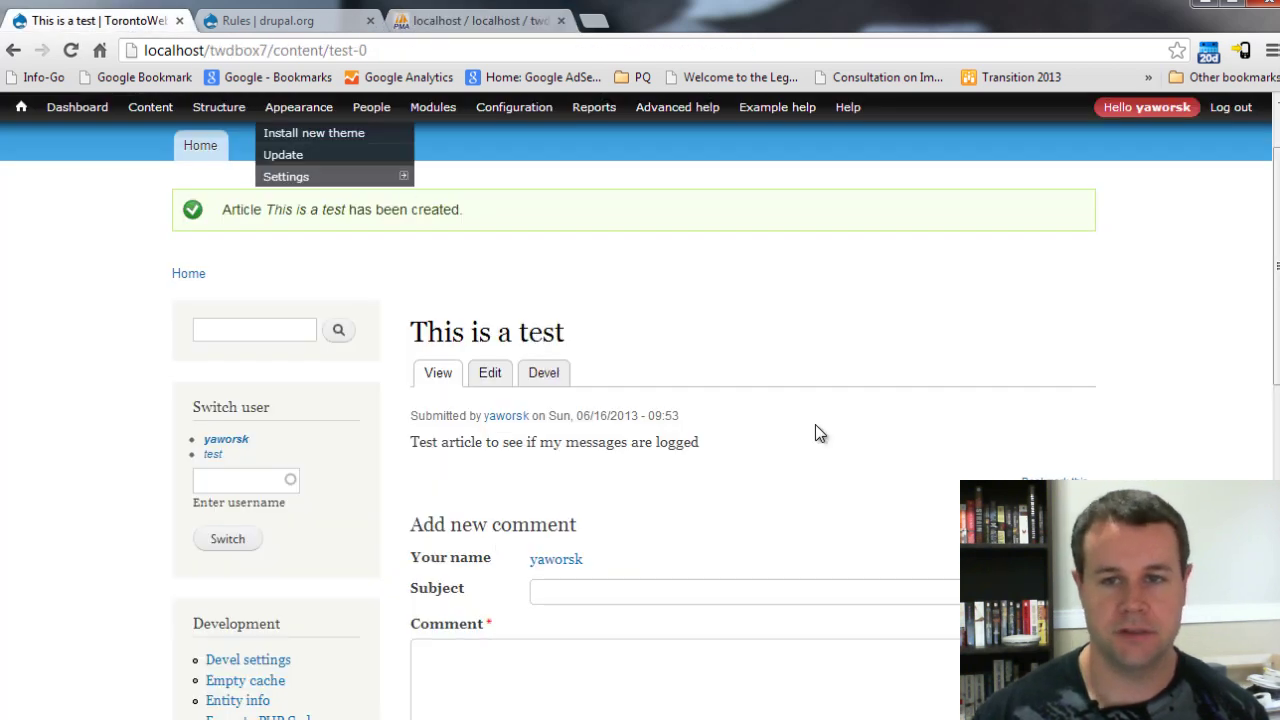
mouse_move(225, 119)
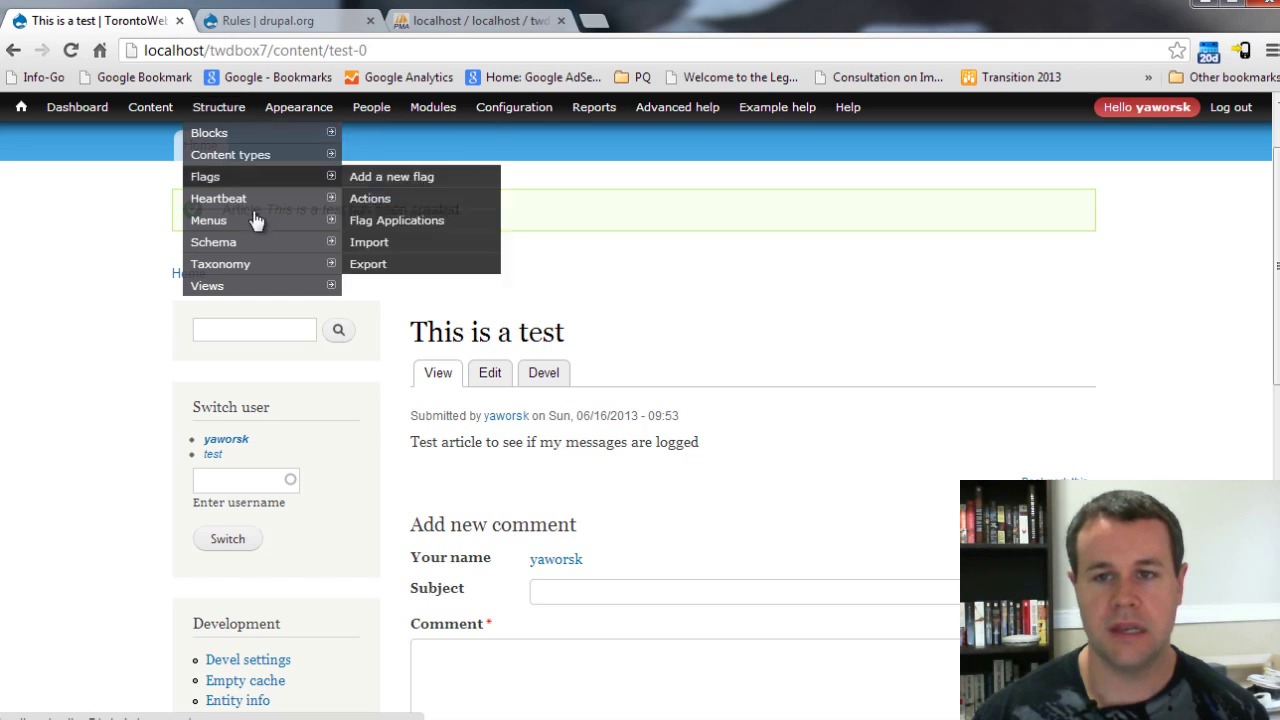
mouse_move(262, 205)
mouse_move(423, 228)
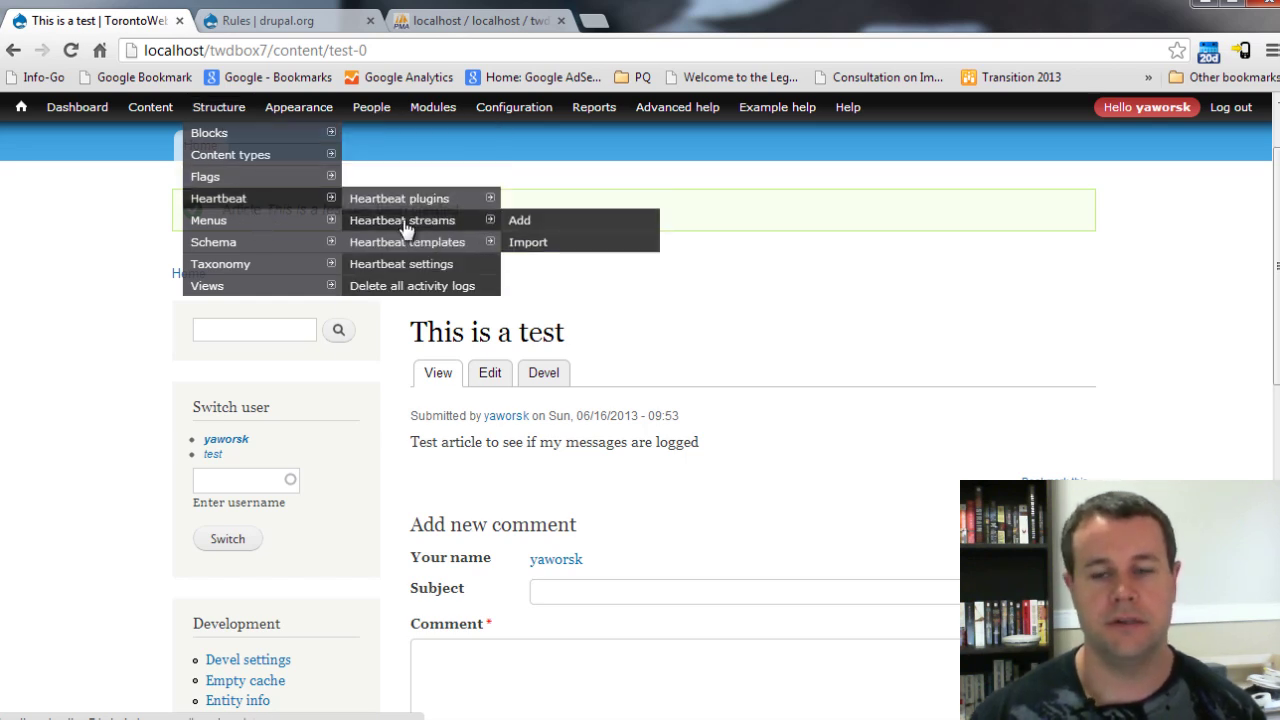
mouse_move(246, 290)
click(394, 288)
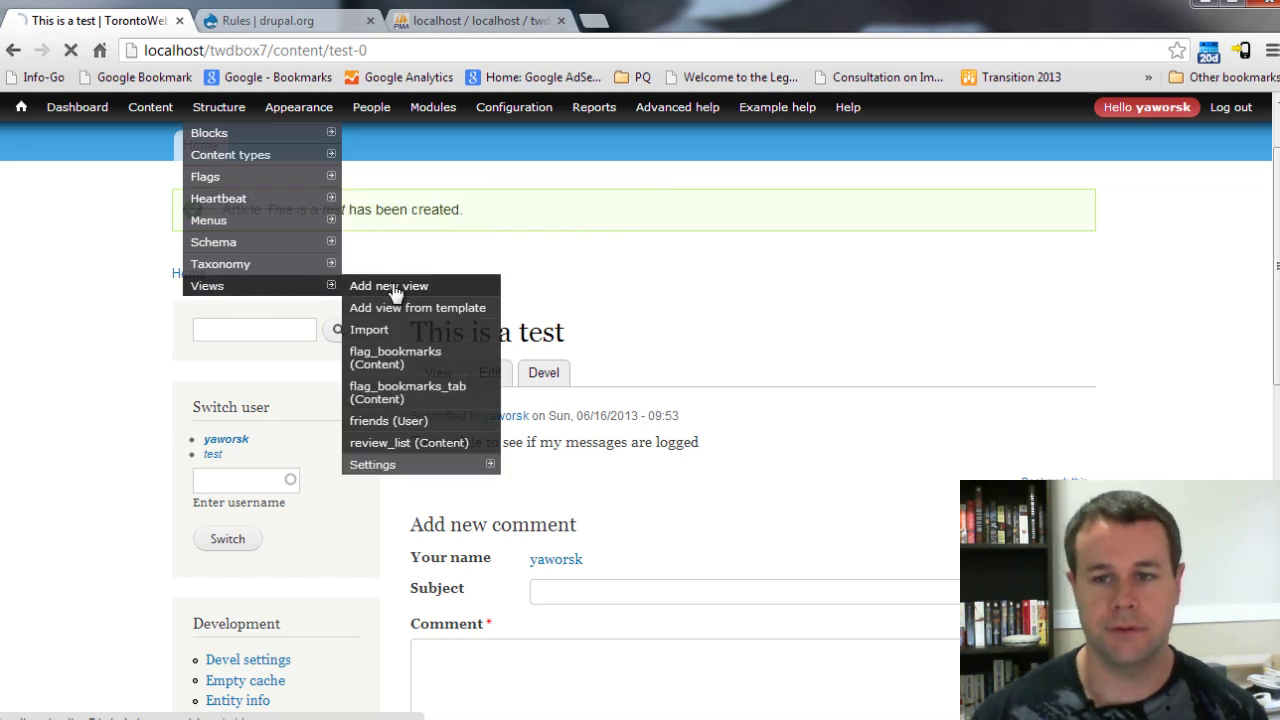
click(85, 255)
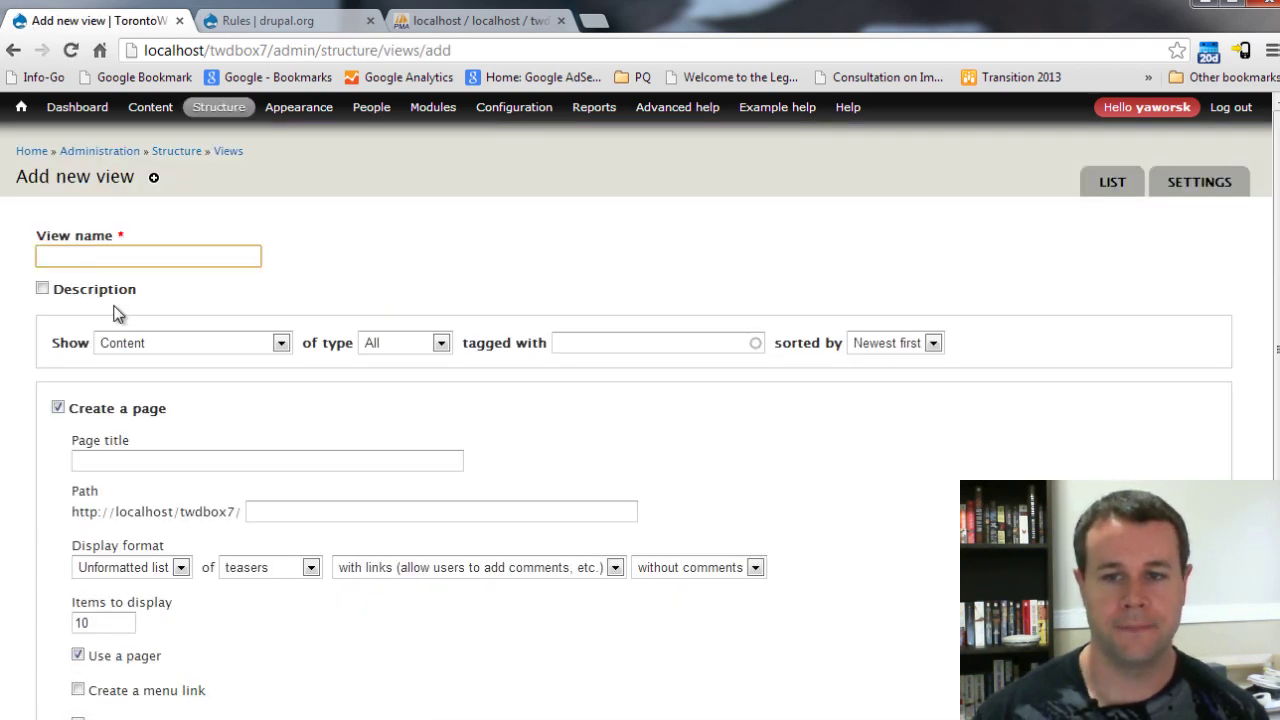
text(Heartbeat Activity)
click(33, 381)
Step: Make the new view show Heartbeat activity of type All, and continue to editing its page display
scroll(34, 378, down, 1)
click(283, 277)
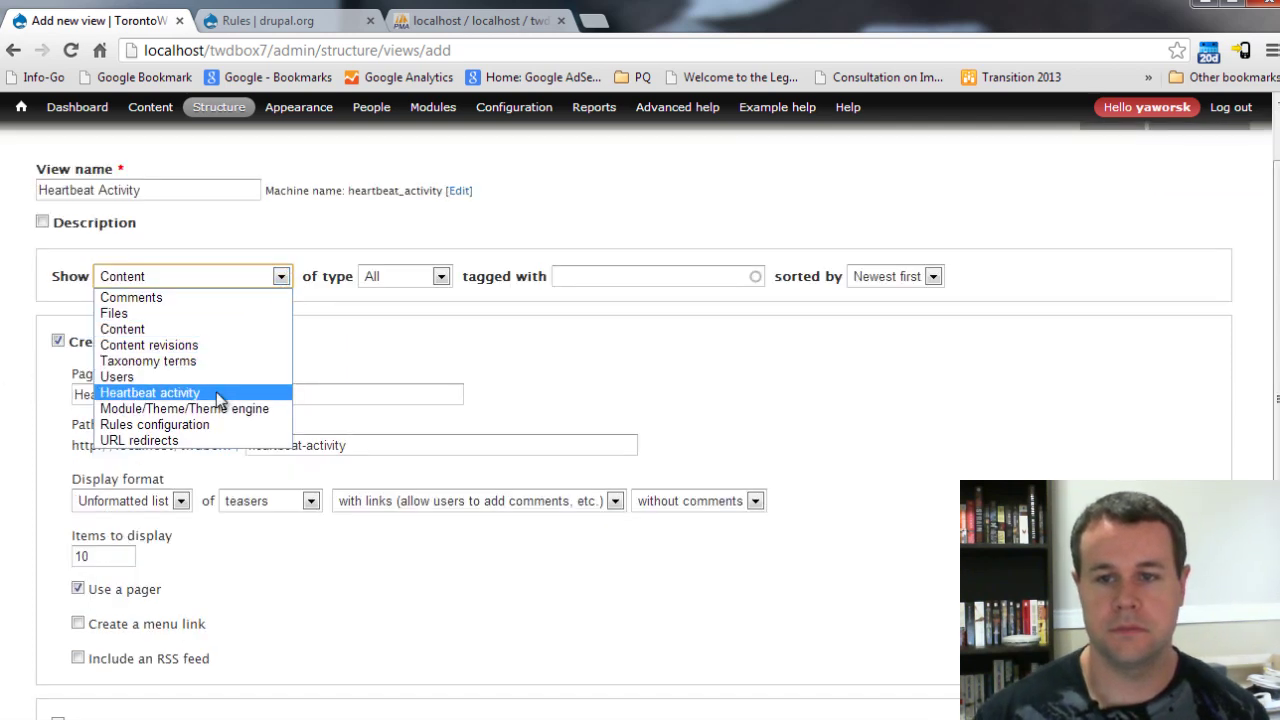
click(214, 393)
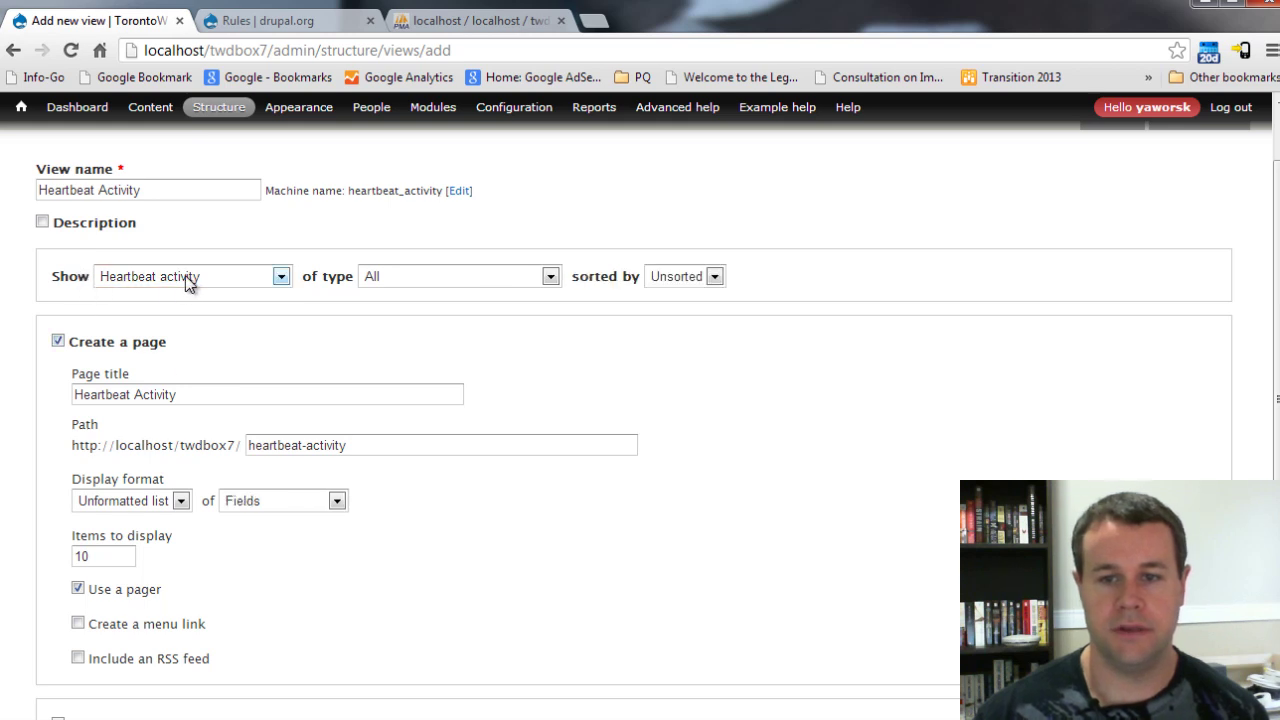
click(553, 277)
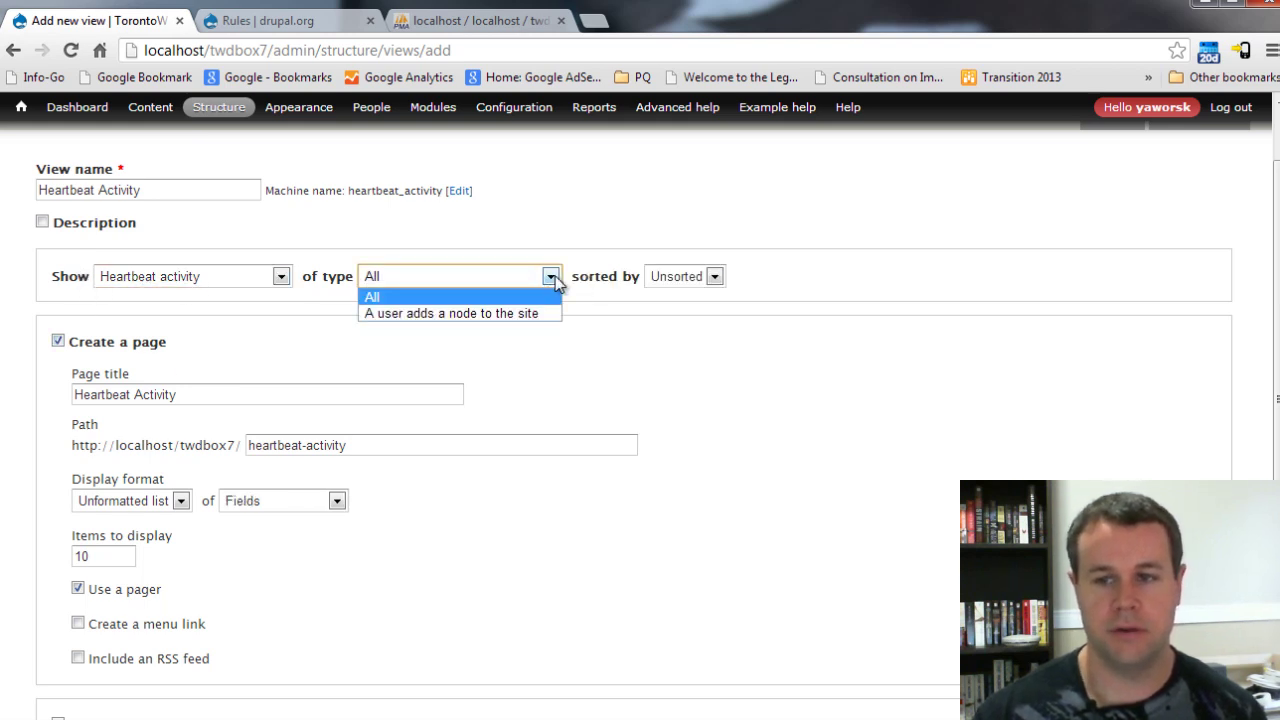
click(385, 297)
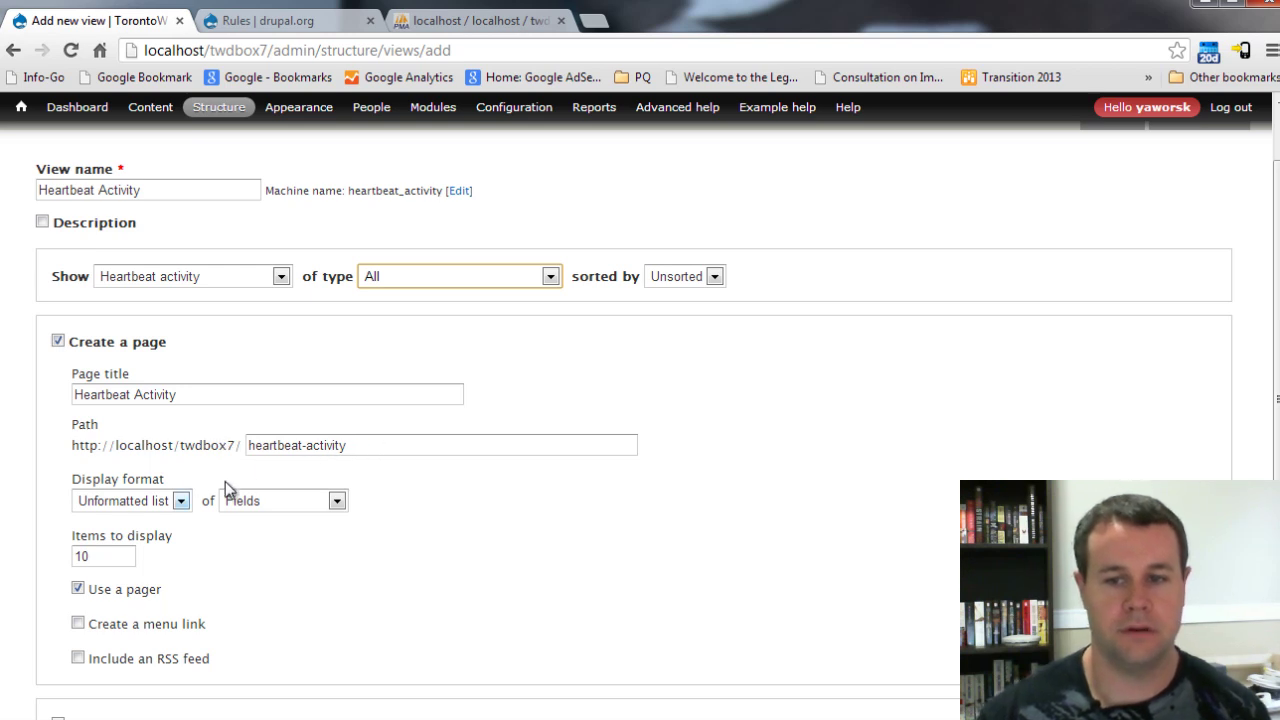
scroll(218, 487, down, 1)
click(245, 688)
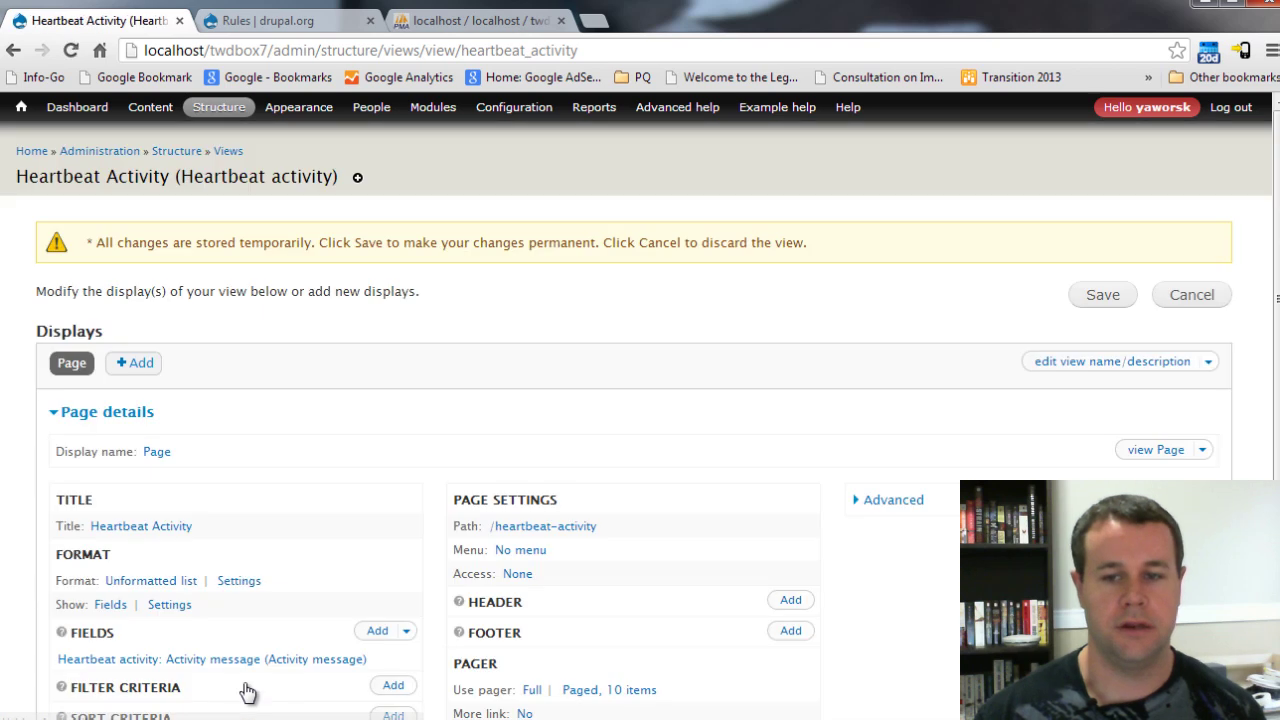
Step: Remove the label from the view's Activity message field for all displays and check the preview
scroll(440, 448, down, 3)
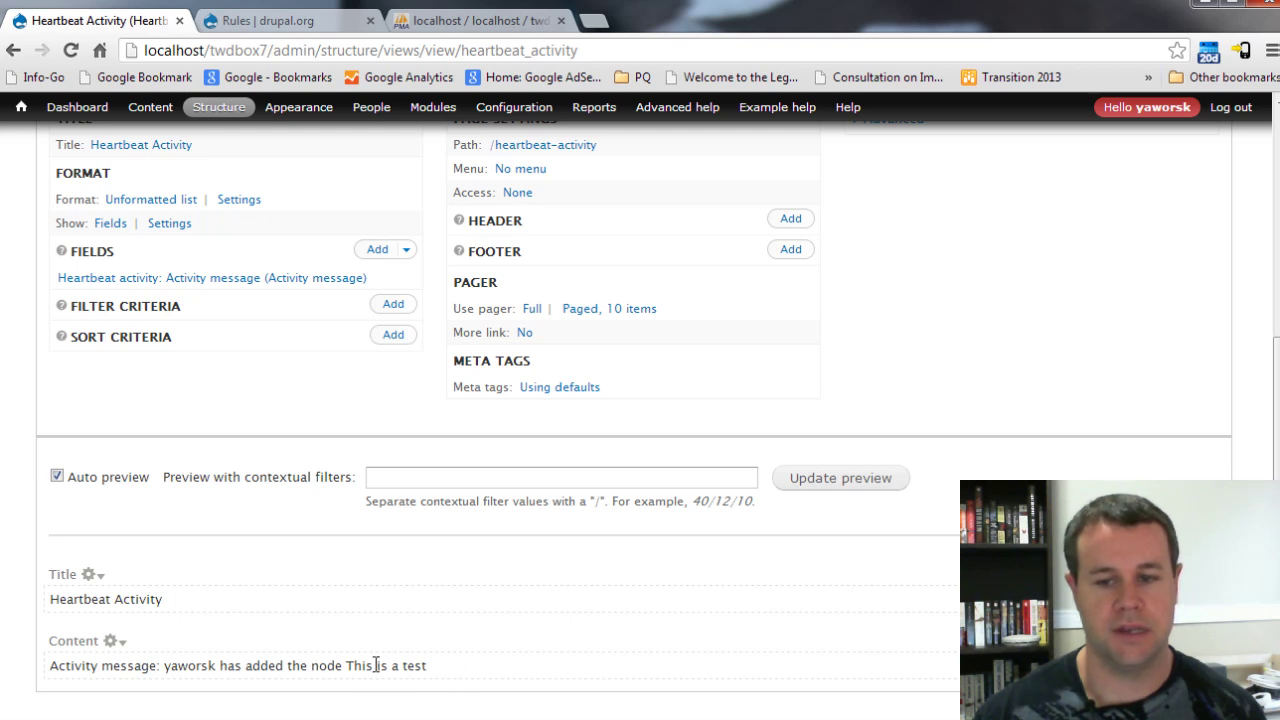
scroll(466, 660, up, 2)
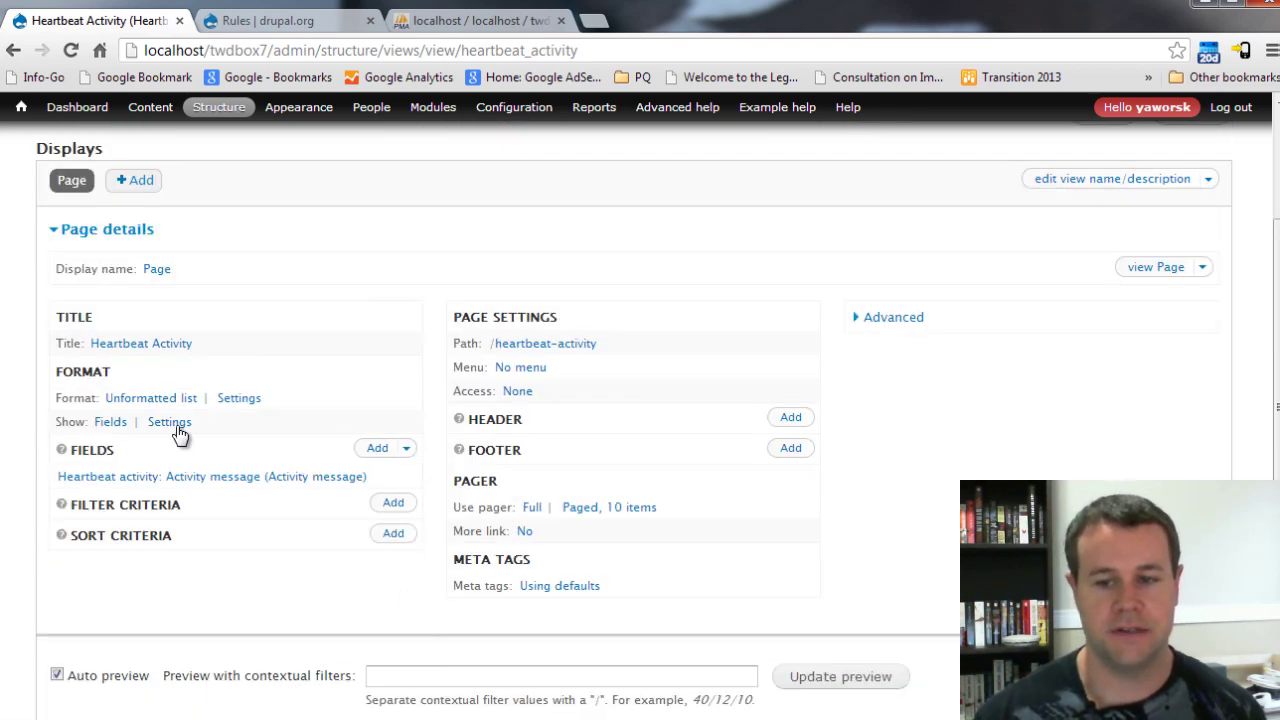
click(214, 477)
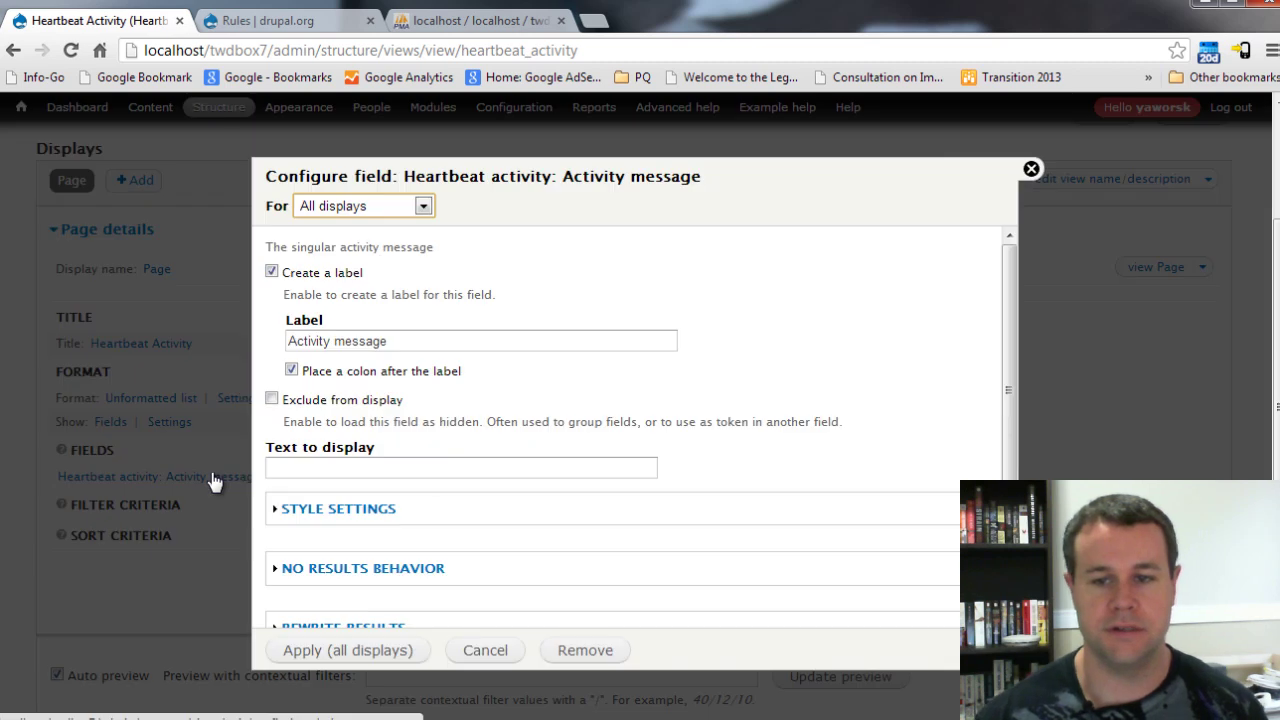
click(305, 276)
click(325, 652)
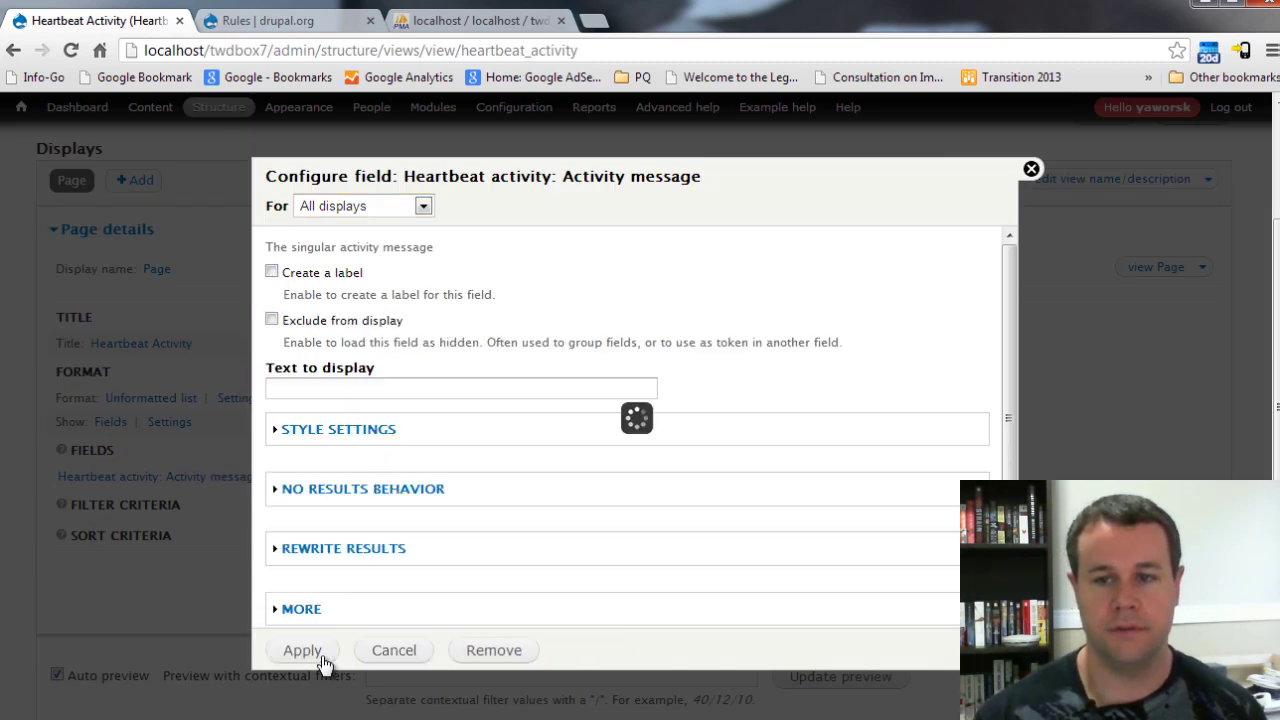
scroll(337, 531, down, 3)
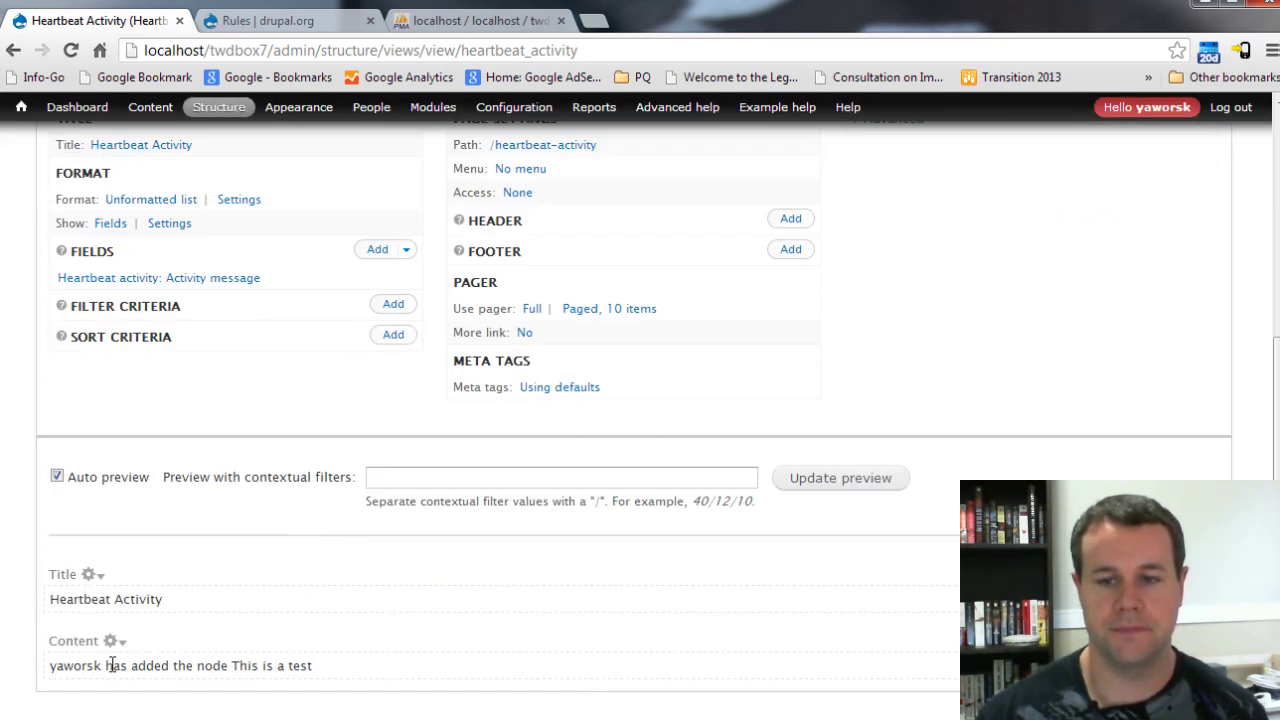
Step: Save the Heartbeat Activity view and open its page at localhost/twdbox7/heartbeat-activity
scroll(706, 586, up, 3)
click(1103, 211)
drag(272, 52, 778, 78)
text(heartbeat-activ)
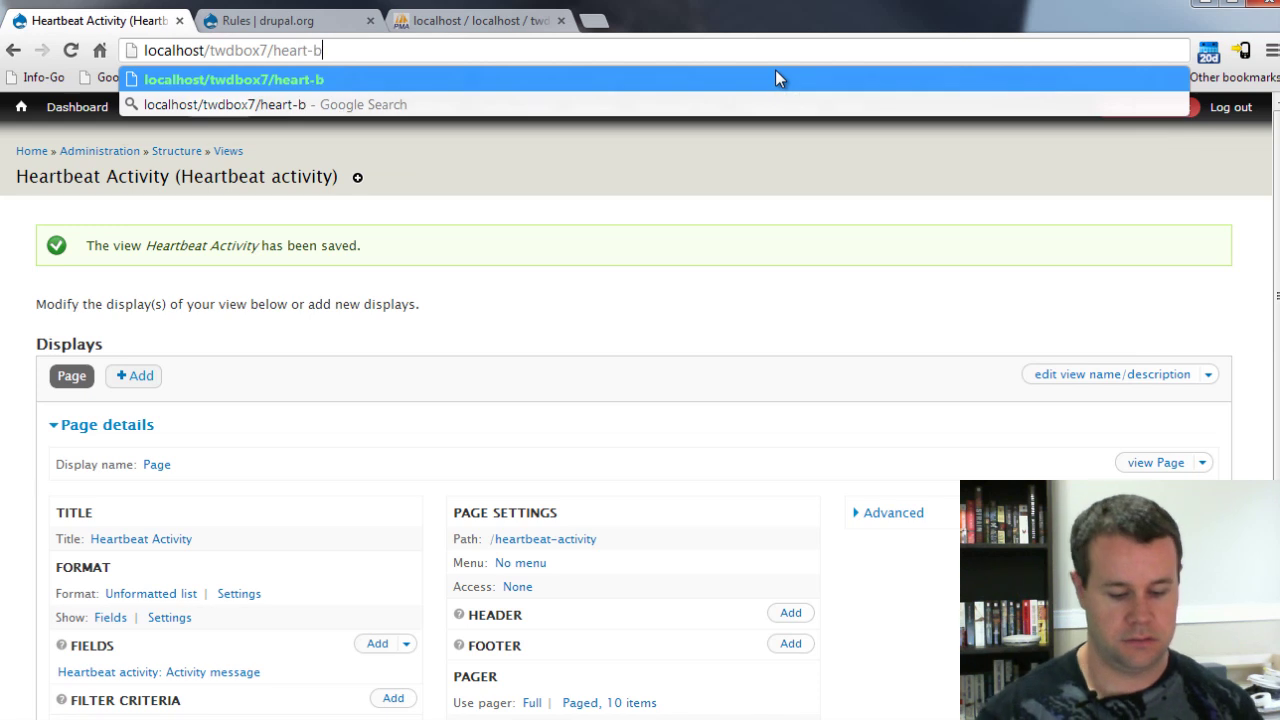
text(ity)
key(Return)
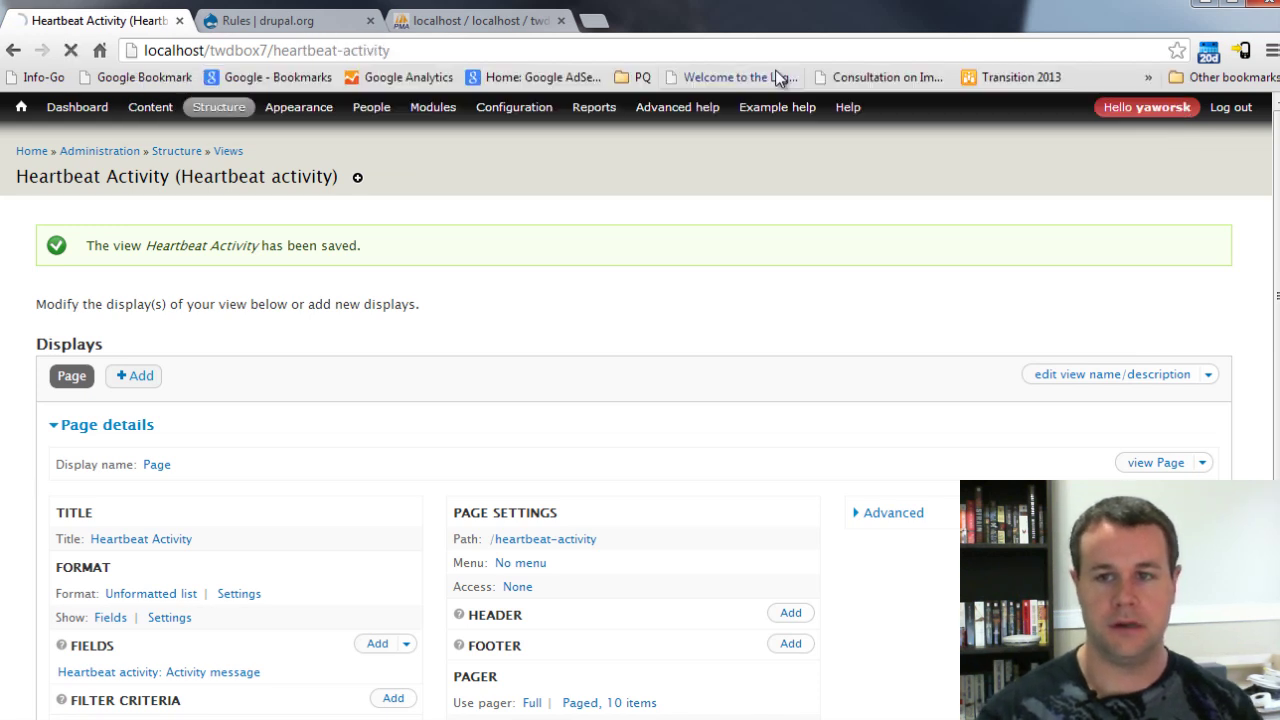
Step: Examine the logged activity message on the Heartbeat Activity page
drag(450, 392, 686, 403)
click(686, 403)
drag(407, 396, 677, 389)
click(681, 403)
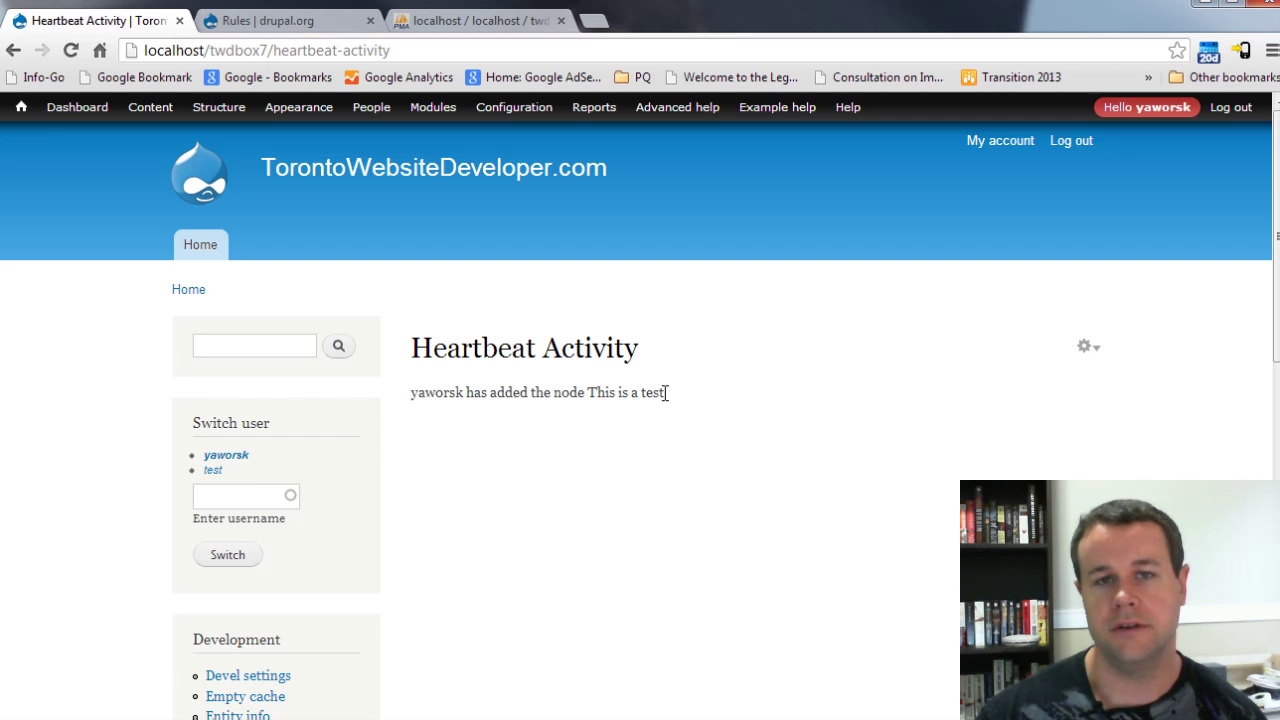
drag(689, 403, 414, 400)
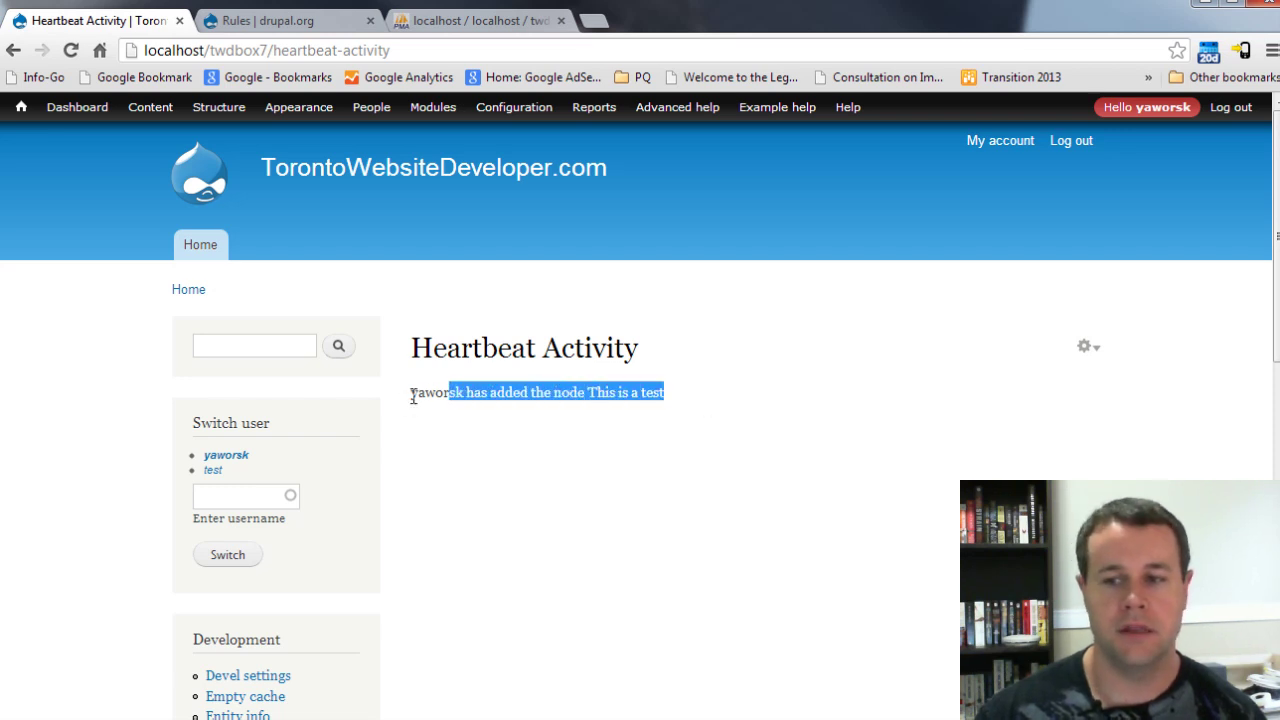
click(414, 400)
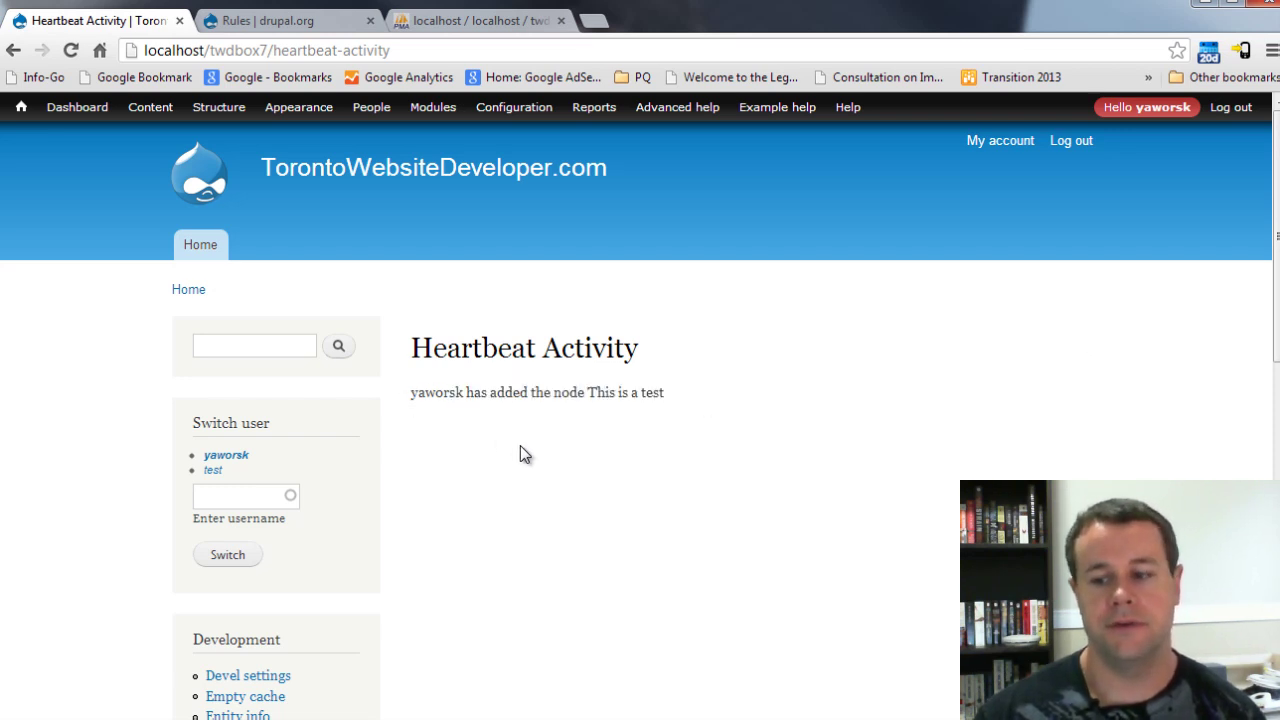